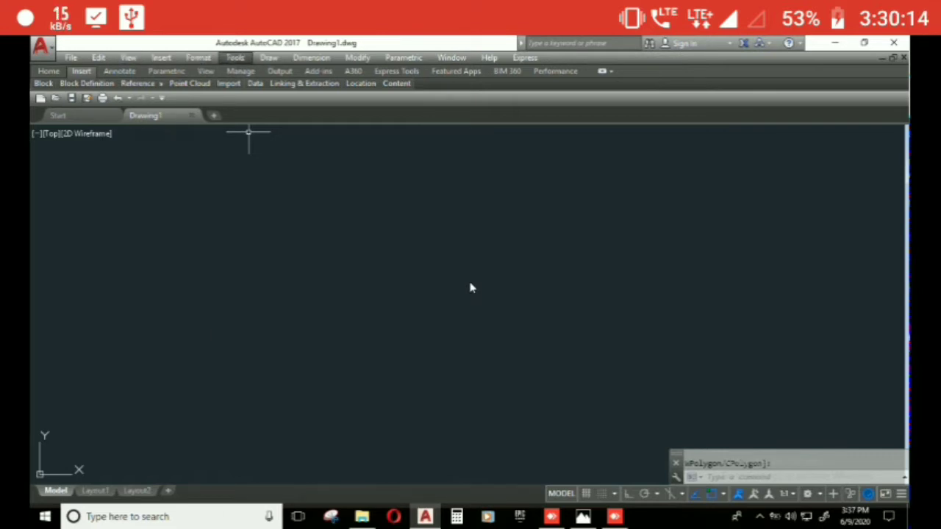
- Show the AutoCAD Draw toolbar and dock it on the left edge of the drawing area
{"action": "key", "text": "alt+t"}
{"action": "key", "text": "Down"}
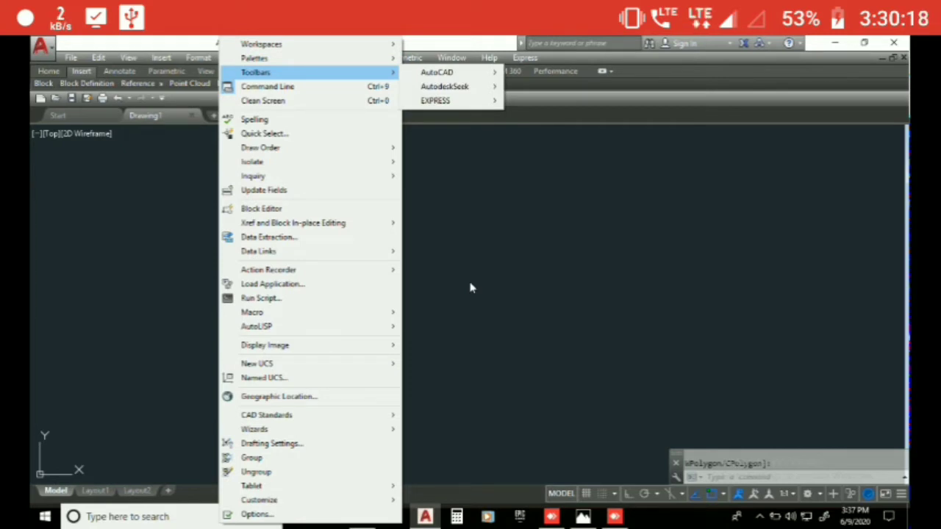
{"action": "key", "text": "Right"}
{"action": "key", "text": "Right"}
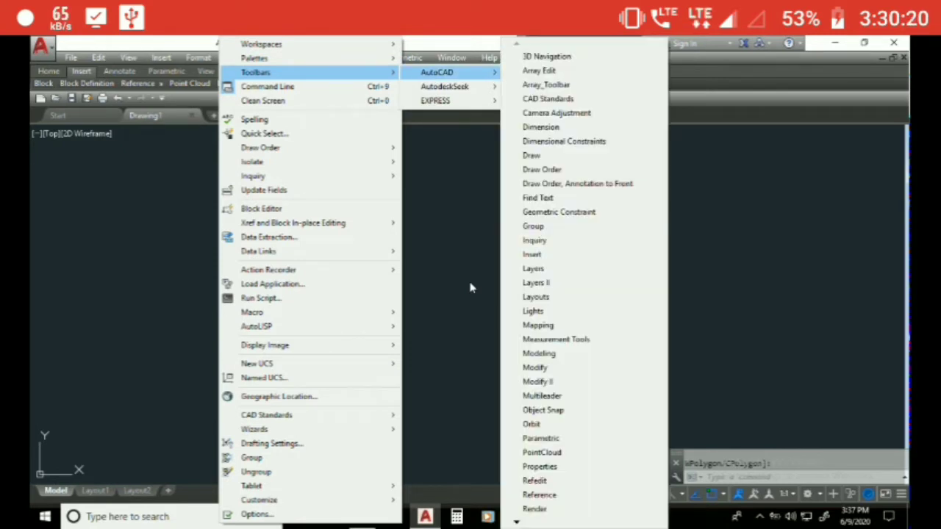
{"action": "key", "text": "Up"}
{"action": "key", "text": "Up"}
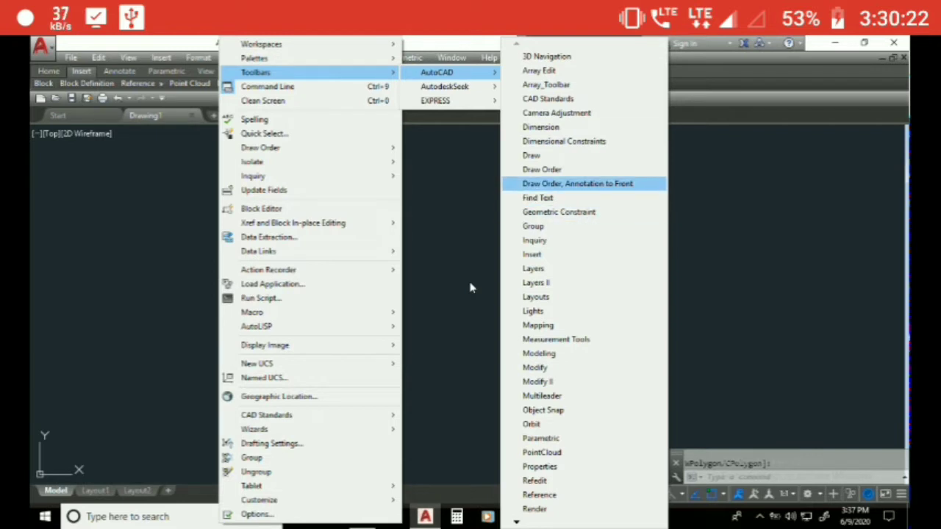
{"action": "key", "text": "Up"}
{"action": "key", "text": "Up"}
{"action": "key", "text": "Up"}
{"action": "key", "text": "Up"}
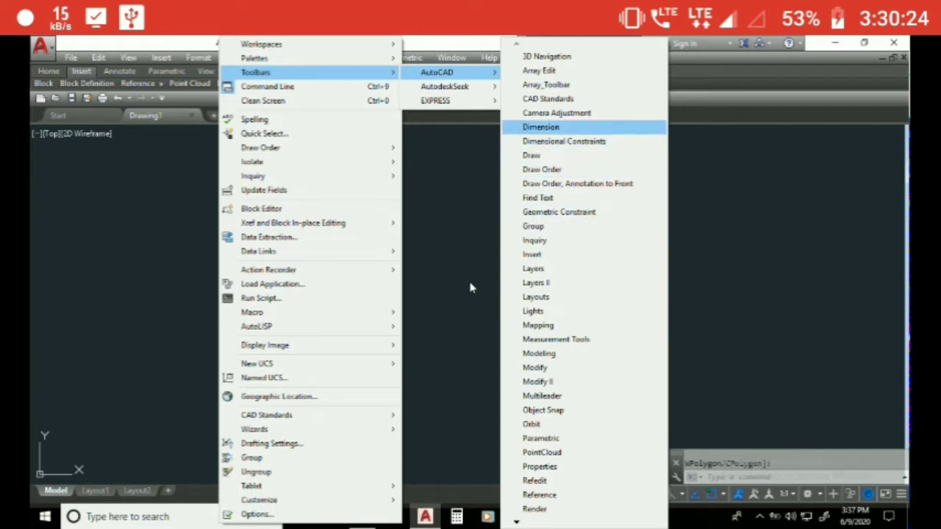
{"action": "key", "text": "Down"}
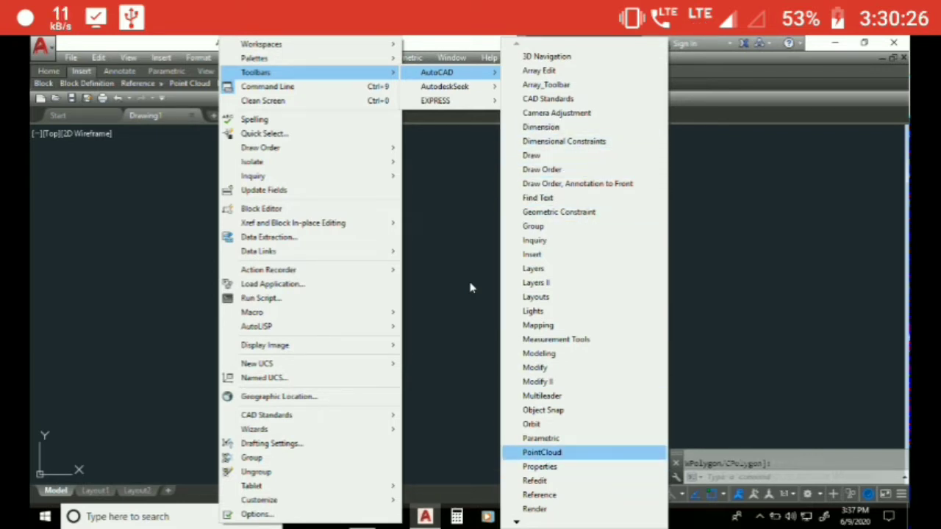
{"action": "key", "text": "Up"}
{"action": "key", "text": "Down"}
{"action": "key", "text": "Down"}
{"action": "key", "text": "Up"}
{"action": "key", "text": "Up"}
{"action": "key", "text": "Up"}
{"action": "key", "text": "Up"}
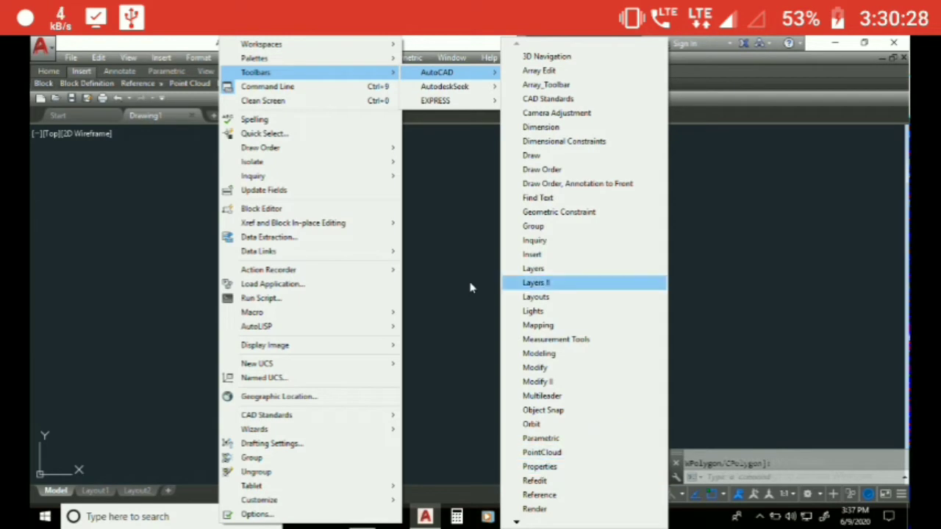
{"action": "key", "text": "Up"}
{"action": "key", "text": "Up"}
{"action": "key", "text": "Up"}
{"action": "key", "text": "Up"}
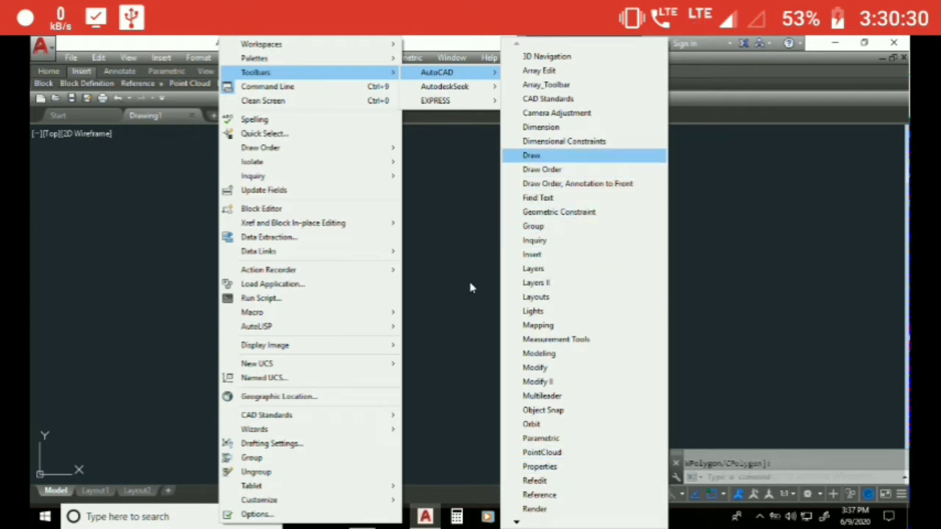
{"action": "key", "text": "Return"}
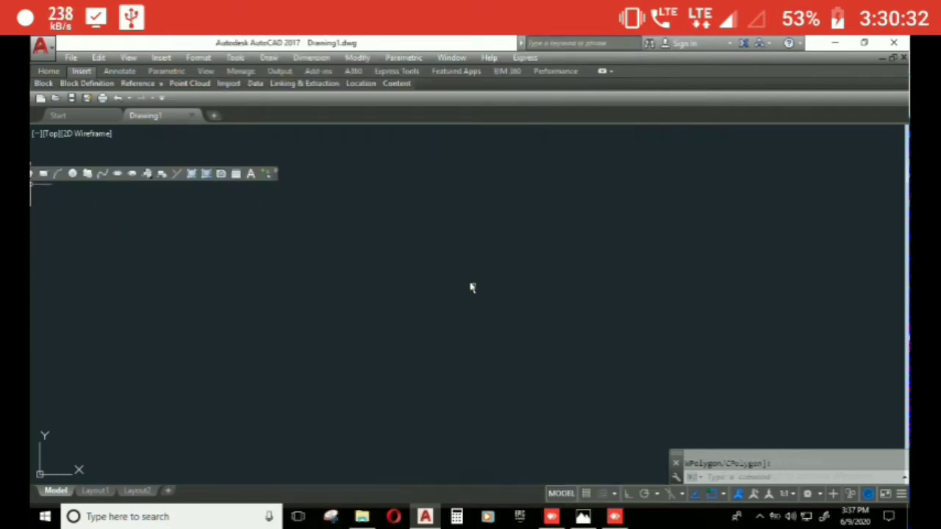
{"action": "left_click_drag", "start_coordinate": [276, 174], "coordinate": [52, 187]}
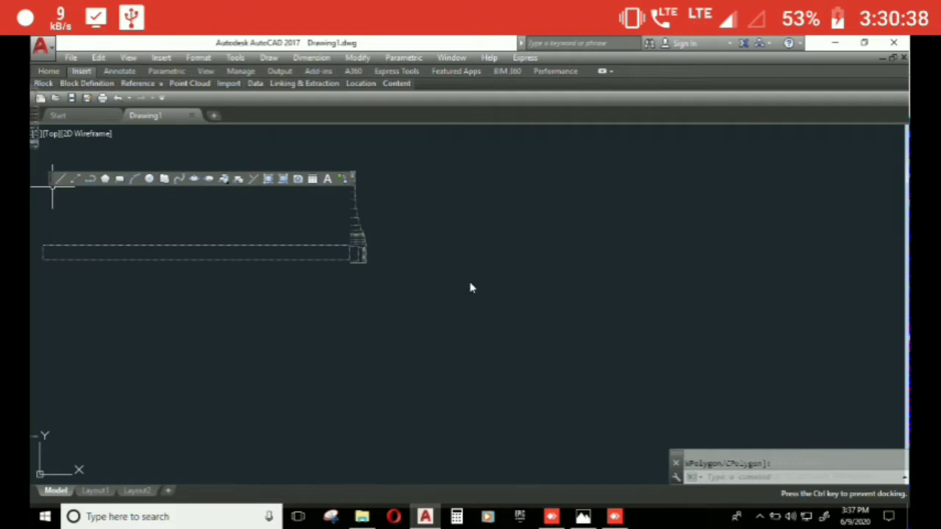
{"action": "left_click_drag", "start_coordinate": [52, 187], "coordinate": [87, 189]}
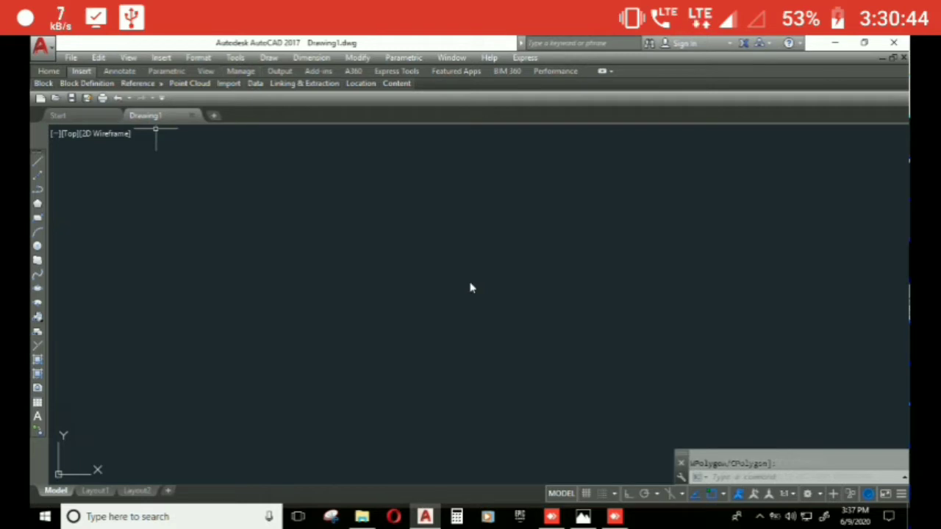
- Turn on the Dimension toolbar and dock it on the right edge
{"action": "right_click", "coordinate": [38, 224]}
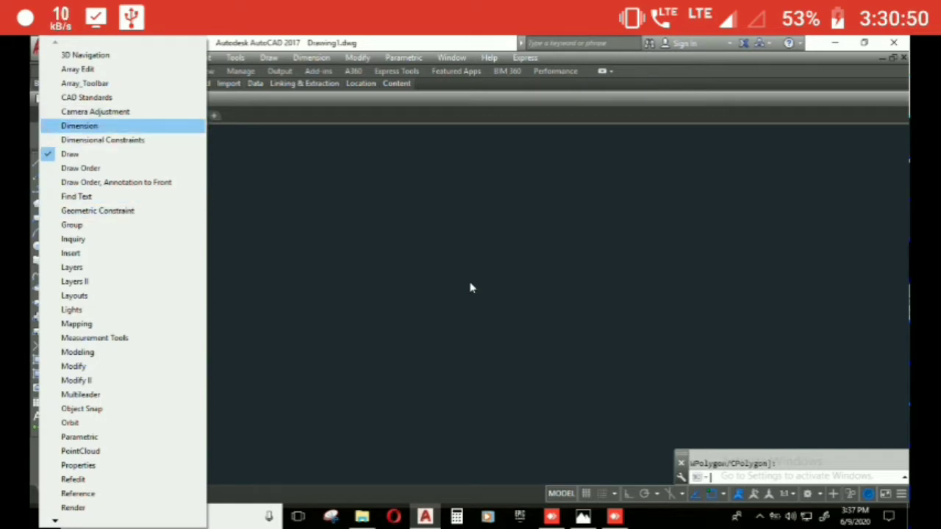
{"action": "left_click", "coordinate": [79, 126]}
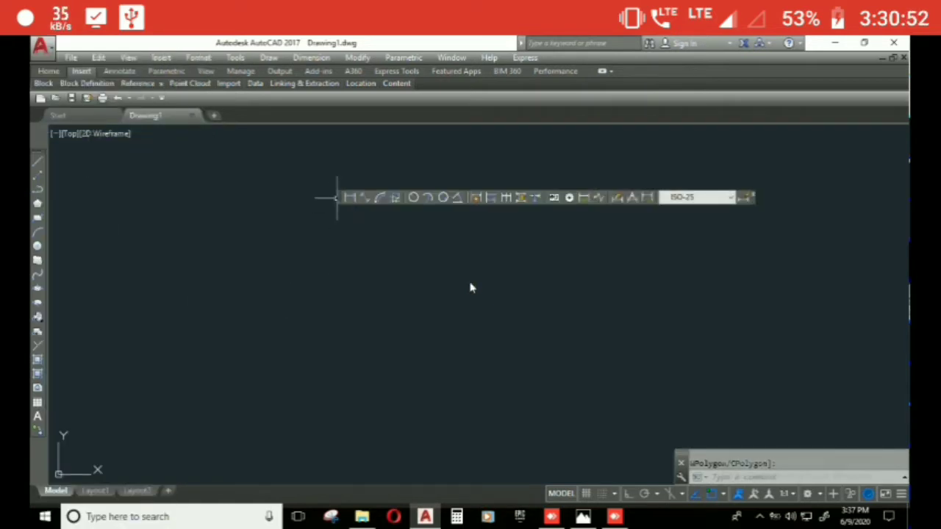
{"action": "left_click_drag", "start_coordinate": [340, 197], "coordinate": [868, 276]}
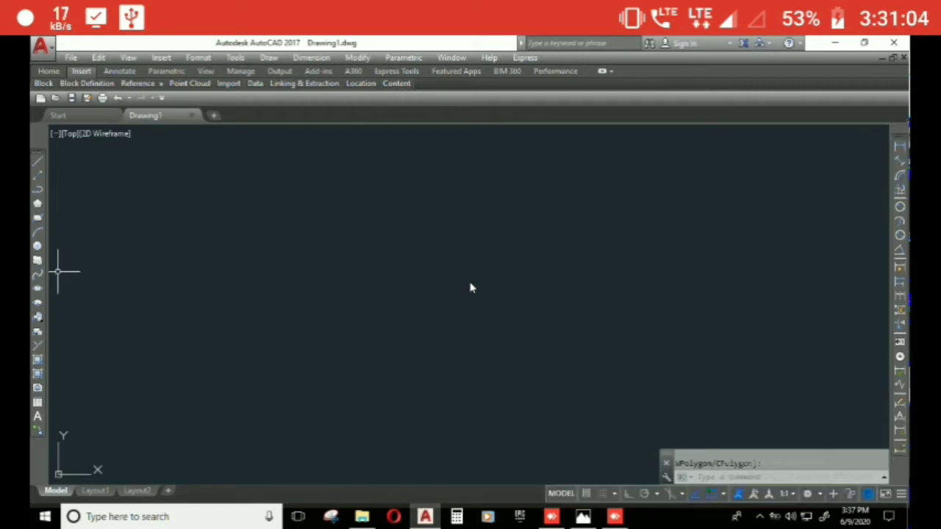
- Turn on the Properties toolbar for layer, colour and linetype settings
{"action": "right_click", "coordinate": [899, 197]}
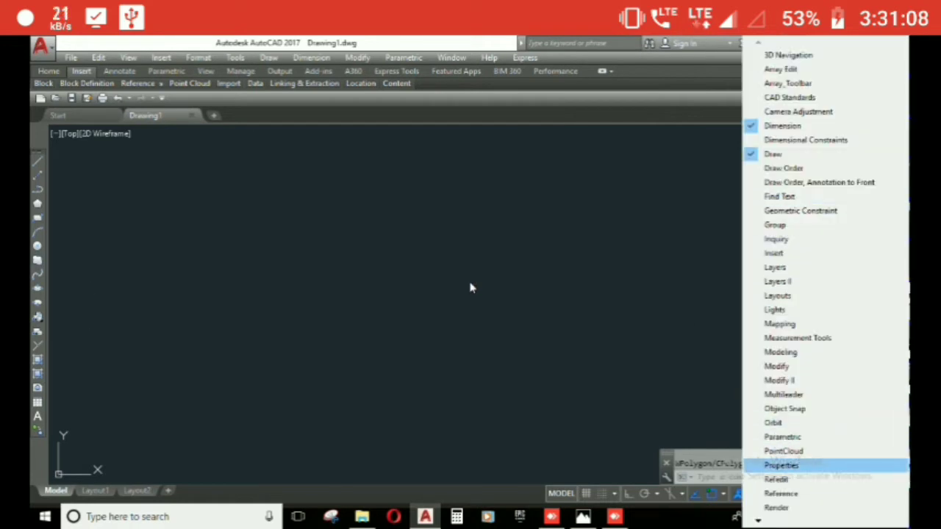
{"action": "left_click", "coordinate": [781, 466]}
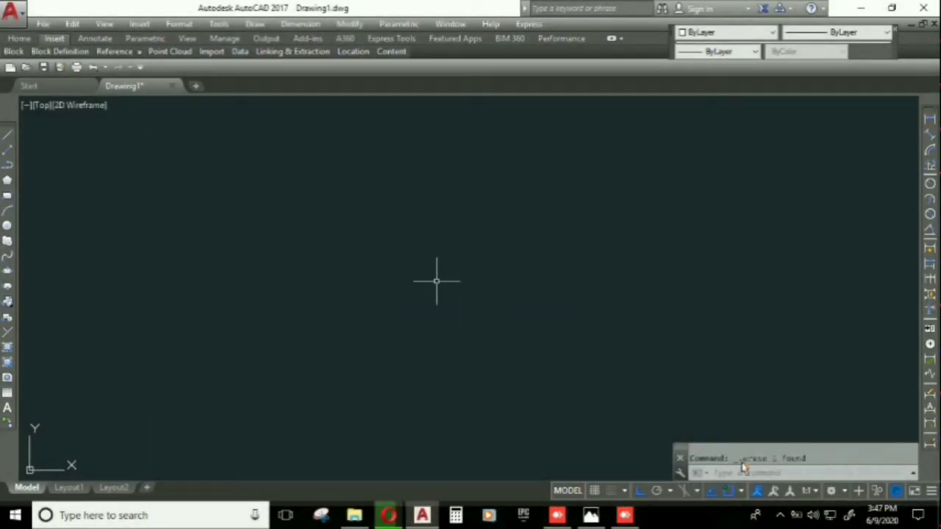
- Start the outline with an 80-unit base line, a 10-unit vertical edge and a 20-unit step
{"action": "type", "text": "l"}
{"action": "key", "text": "Return"}
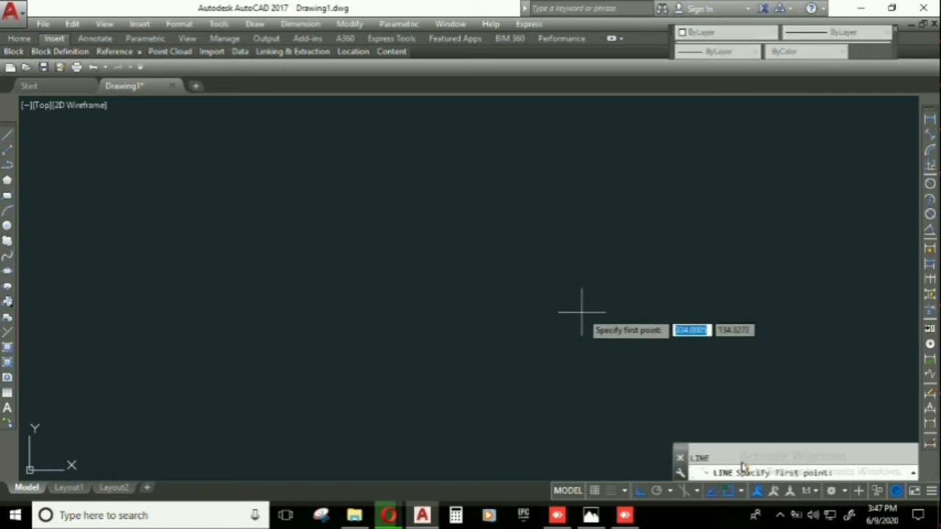
{"action": "left_click", "coordinate": [582, 313]}
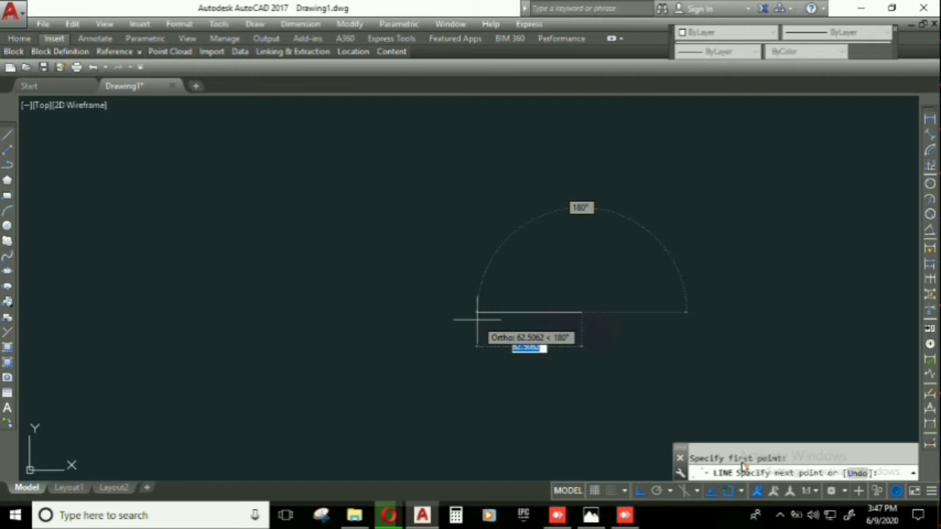
{"action": "type", "text": "80"}
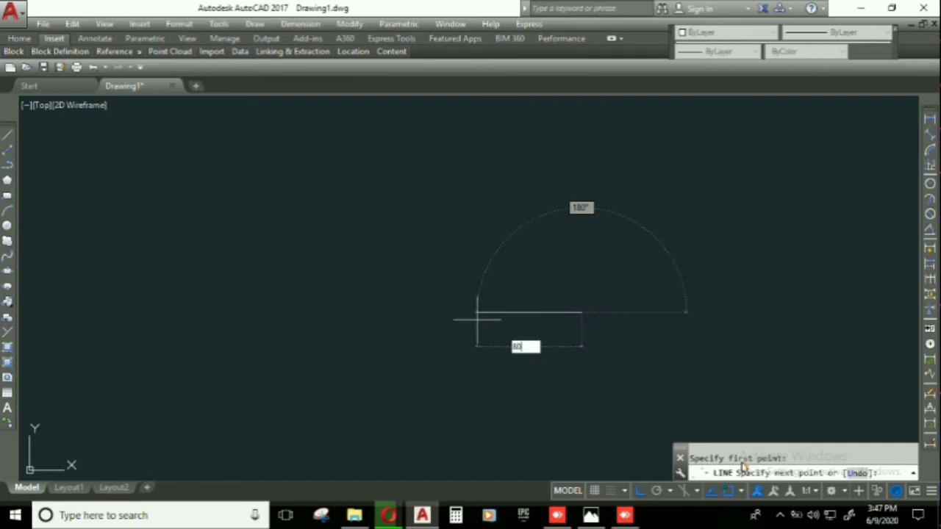
{"action": "key", "text": "Return"}
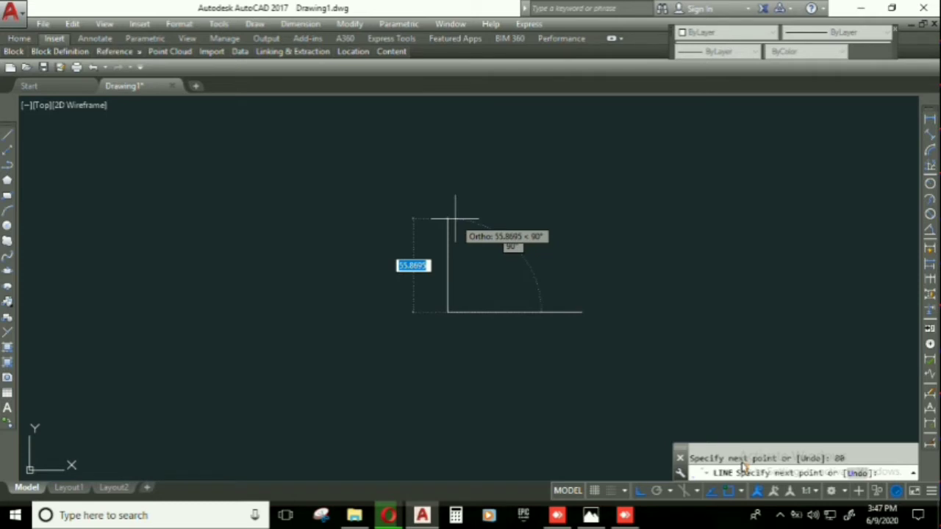
{"action": "type", "text": "10"}
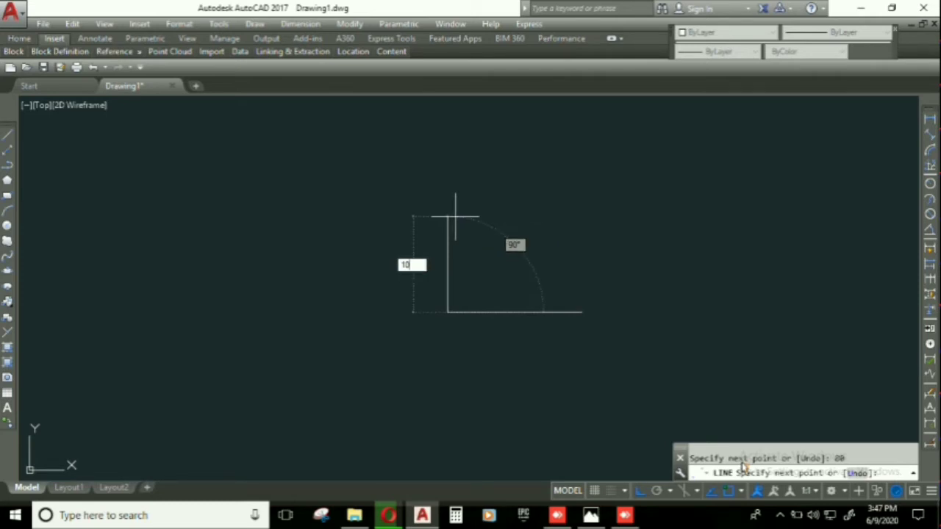
{"action": "key", "text": "Return"}
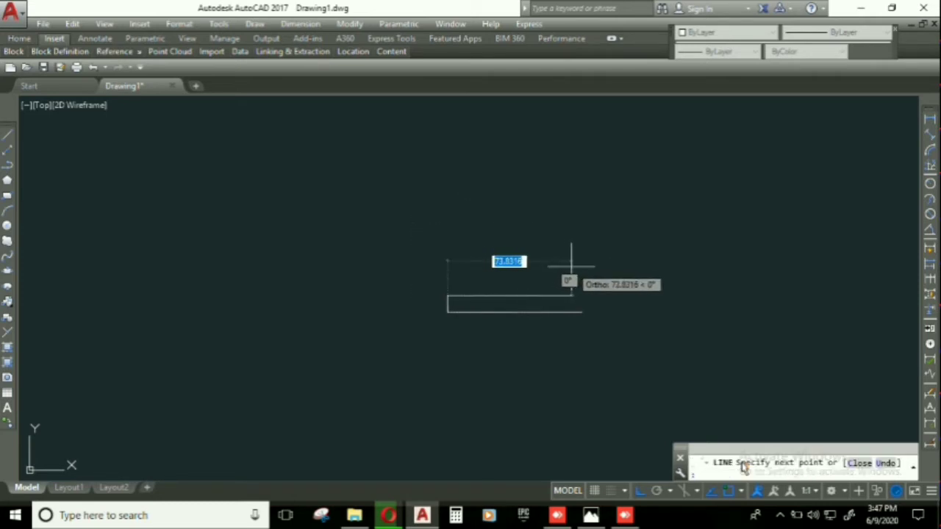
{"action": "type", "text": "20"}
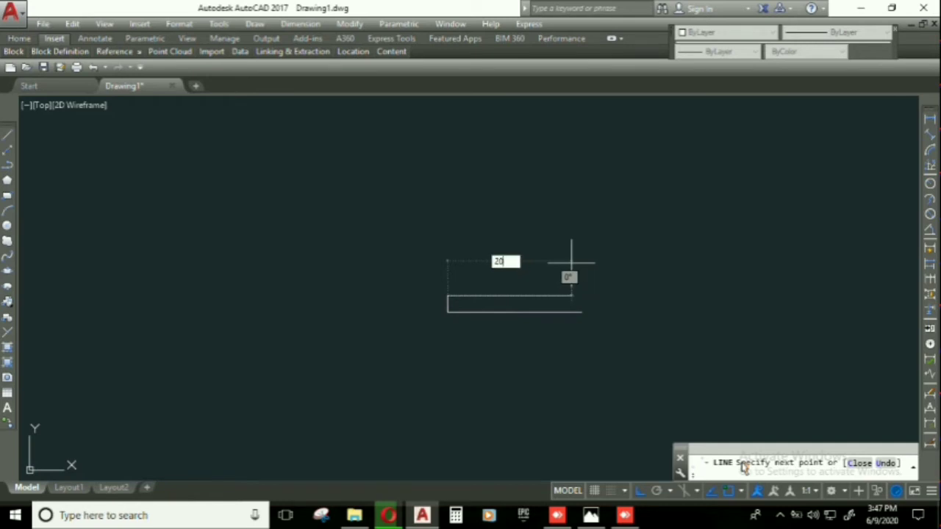
{"action": "key", "text": "Return"}
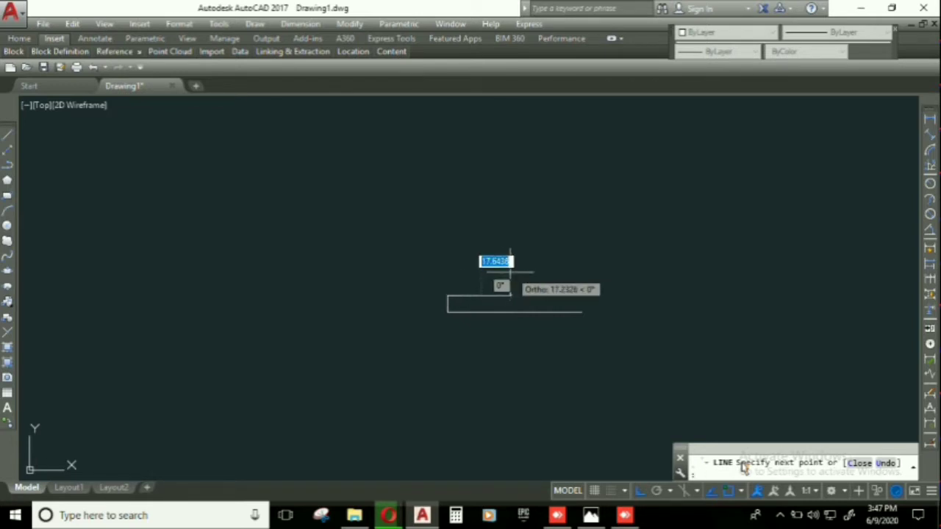
{"action": "left_click", "coordinate": [481, 292]}
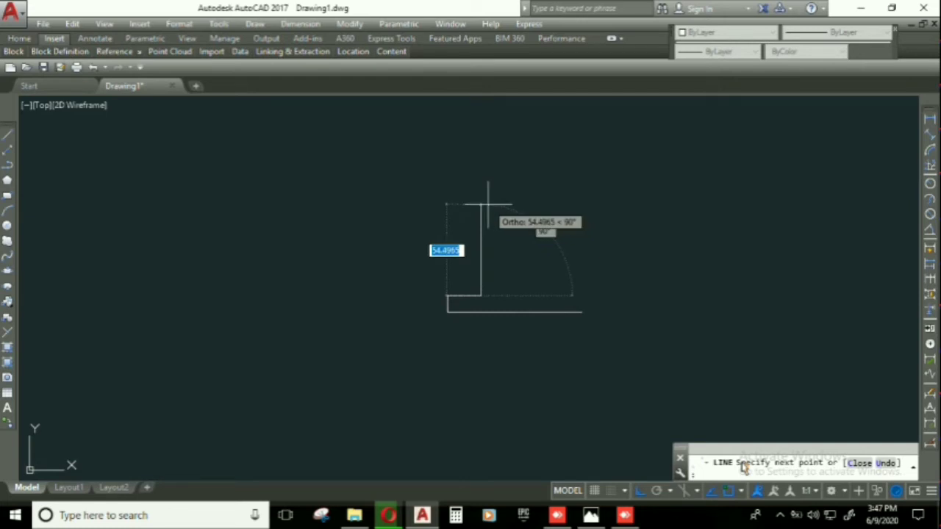
- Add the 30 rise, 40 top edge, 30 drop and 20 step, closing down to the base
{"action": "type", "text": "30"}
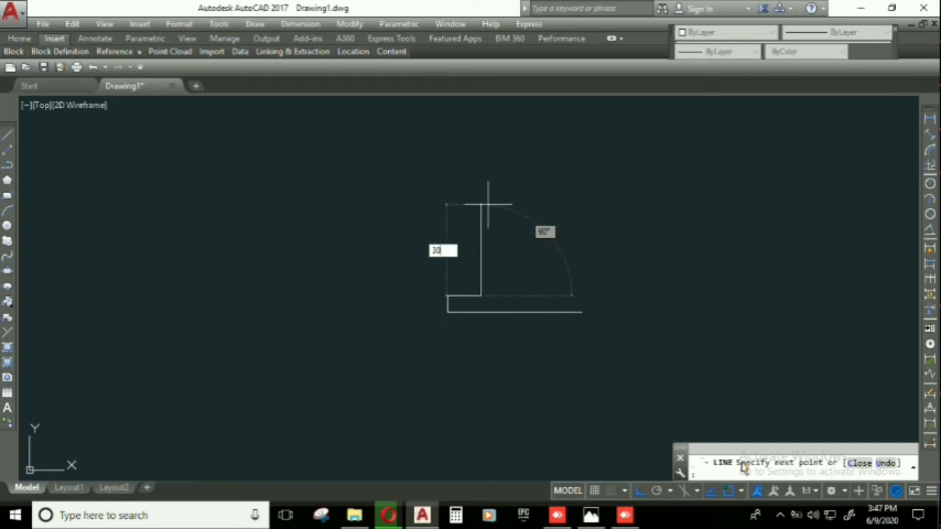
{"action": "key", "text": "Return"}
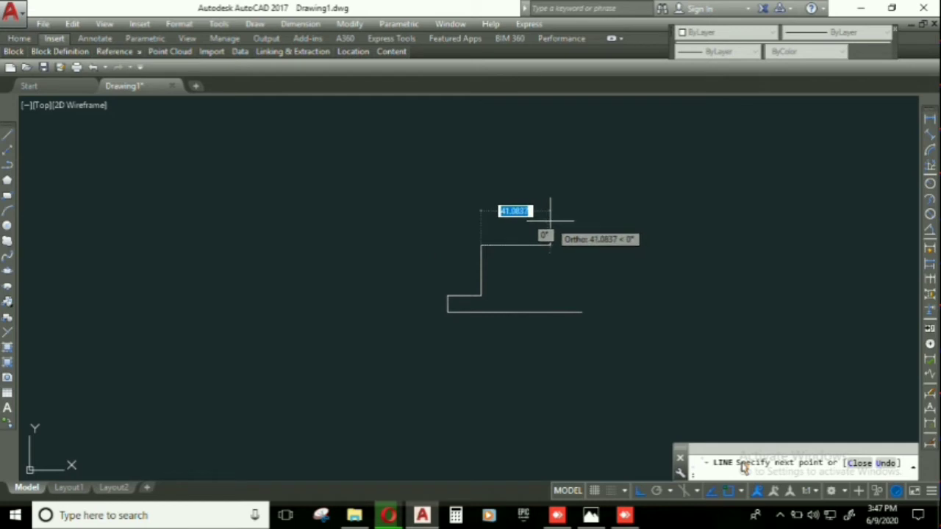
{"action": "type", "text": "40"}
{"action": "key", "text": "Return"}
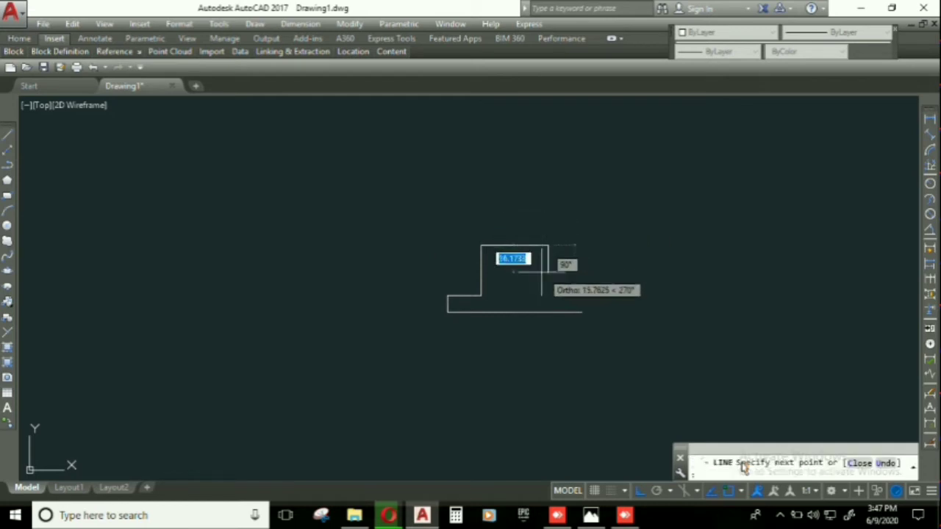
{"action": "type", "text": "30"}
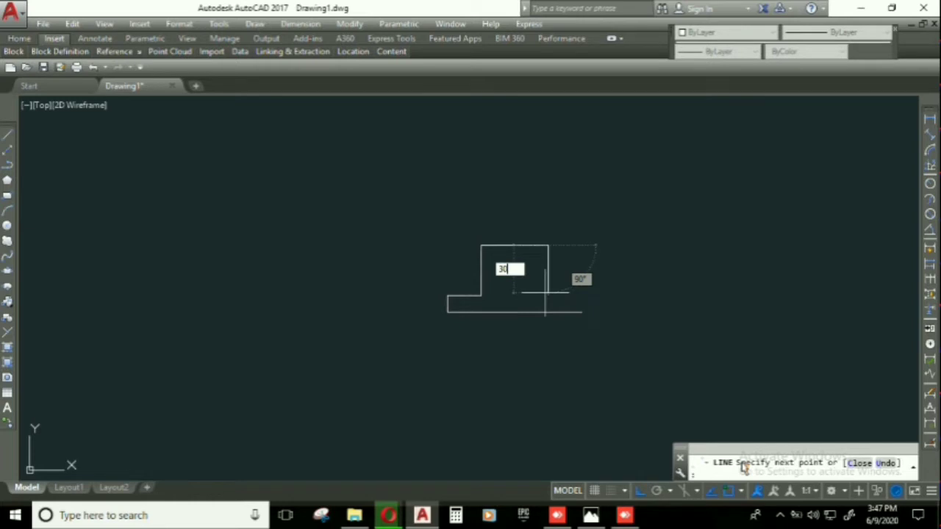
{"action": "key", "text": "Return"}
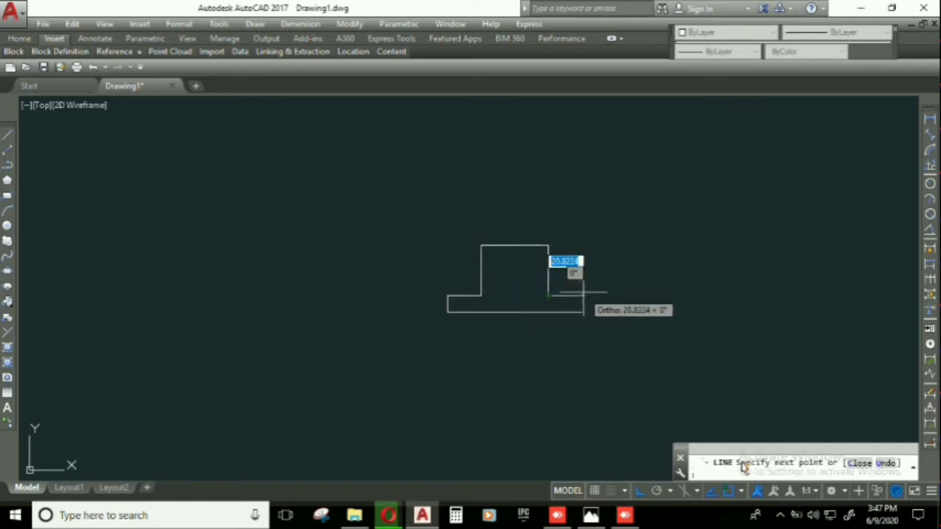
{"action": "type", "text": "20"}
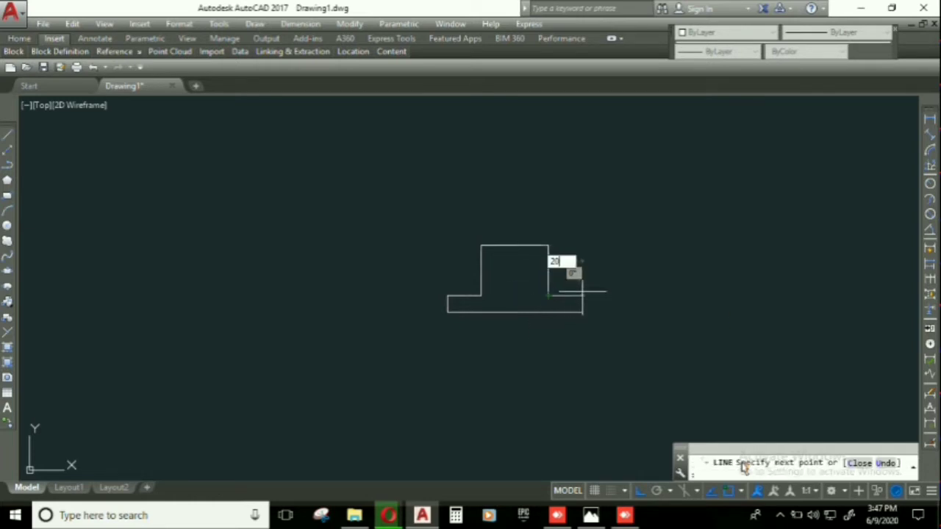
{"action": "key", "text": "Return"}
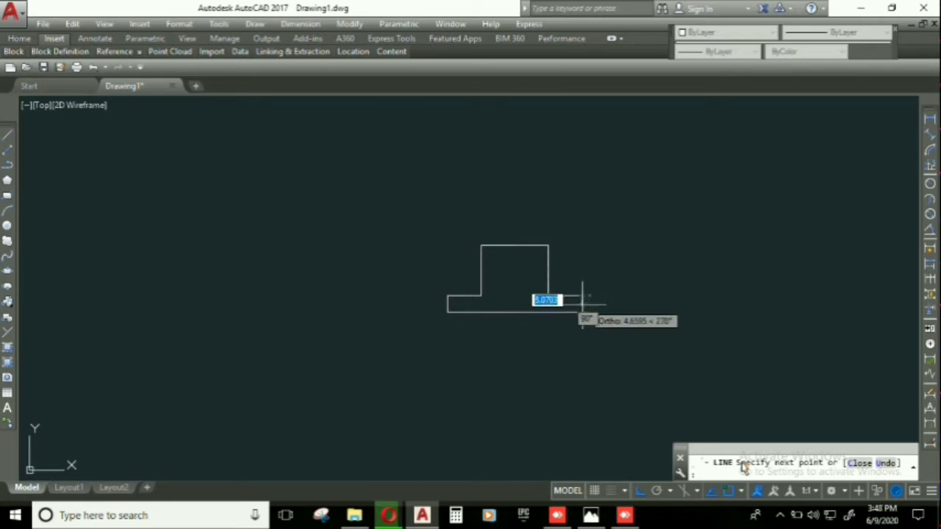
{"action": "left_click", "coordinate": [582, 311]}
{"action": "key", "text": "Escape"}
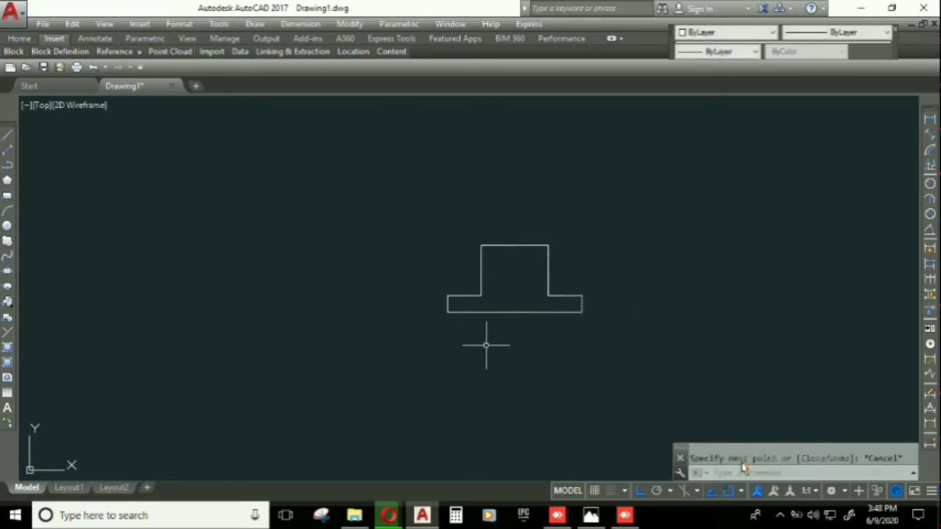
{"action": "scroll", "coordinate": [511, 257], "scroll_direction": "up", "scroll_amount": 4}
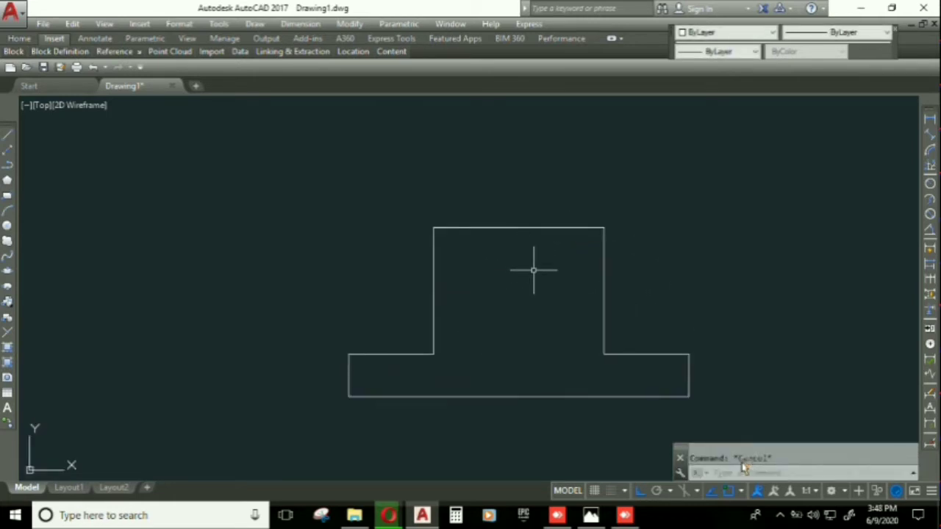
- Draw circles of radius 10 and 20, both centred on the top edge's midpoint
{"action": "type", "text": "c"}
{"action": "key", "text": "Return"}
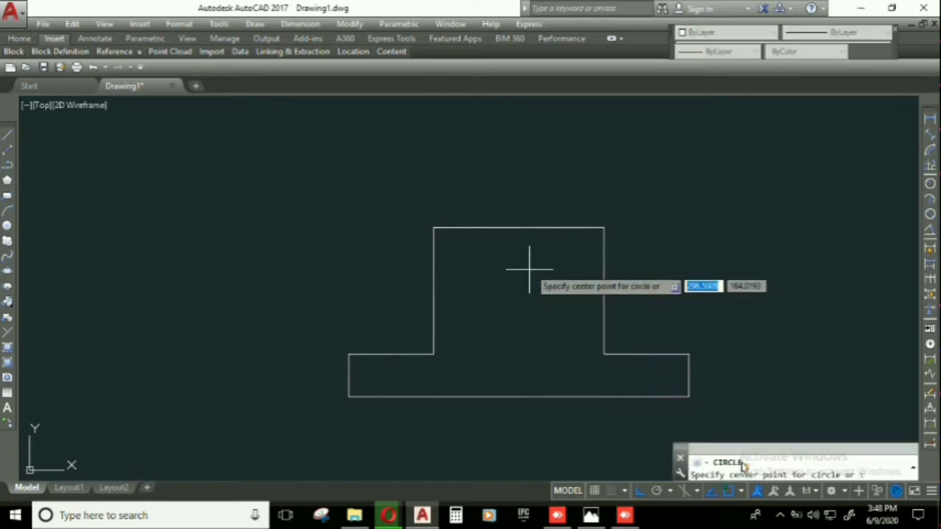
{"action": "left_click", "coordinate": [519, 228]}
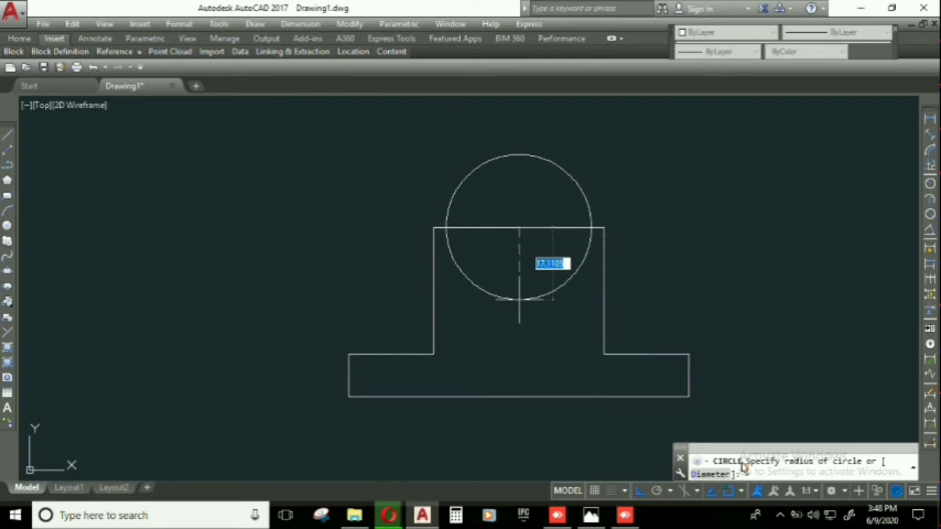
{"action": "type", "text": "10"}
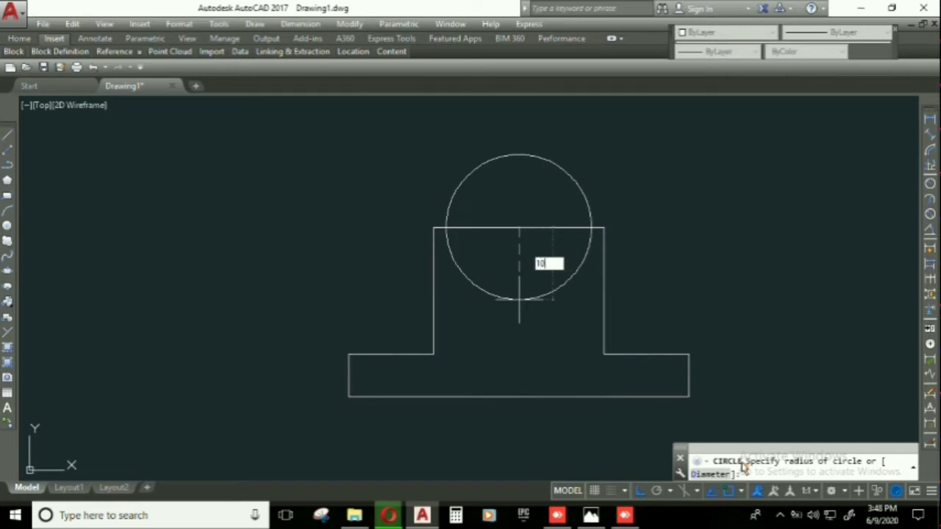
{"action": "key", "text": "Return"}
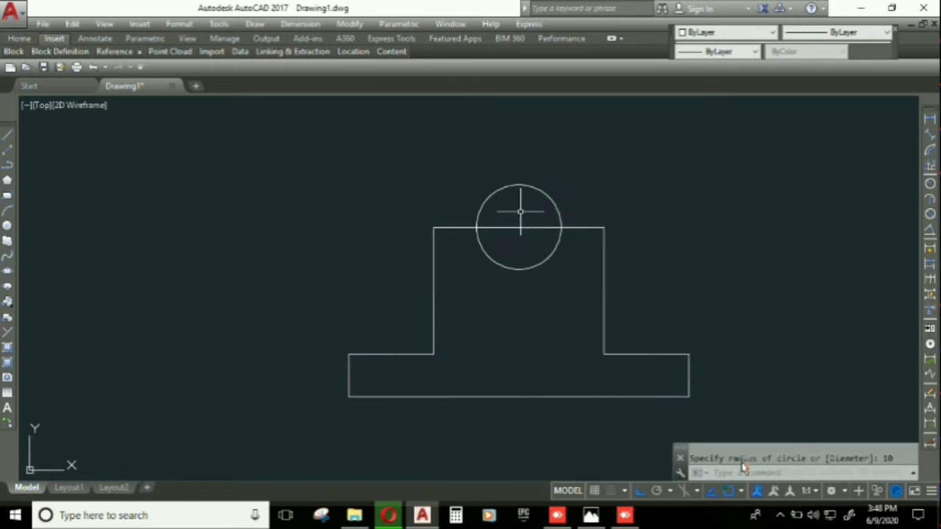
{"action": "type", "text": "c"}
{"action": "key", "text": "Return"}
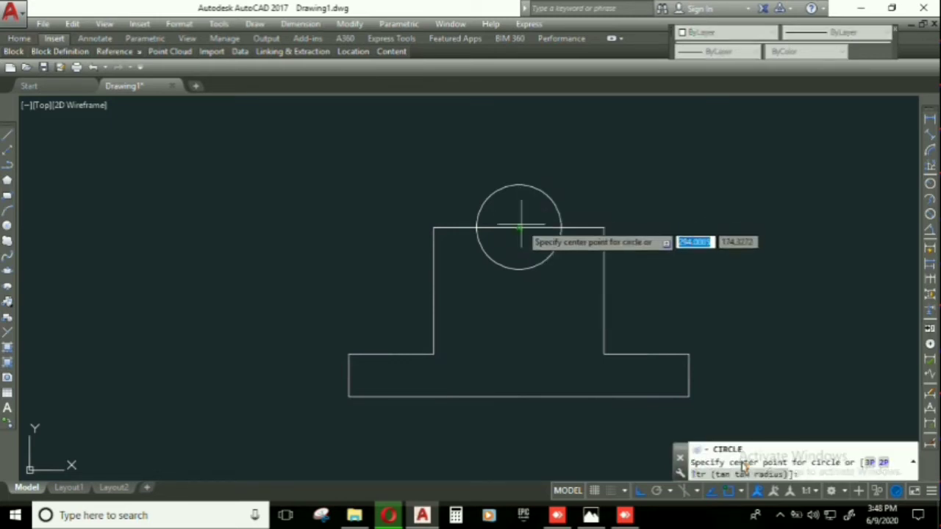
{"action": "left_click", "coordinate": [519, 228]}
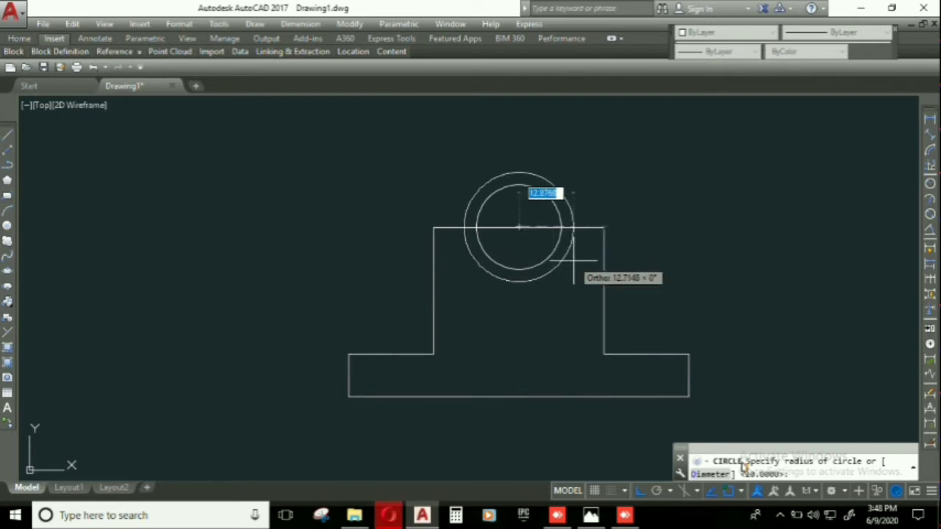
{"action": "type", "text": "20"}
{"action": "key", "text": "Return"}
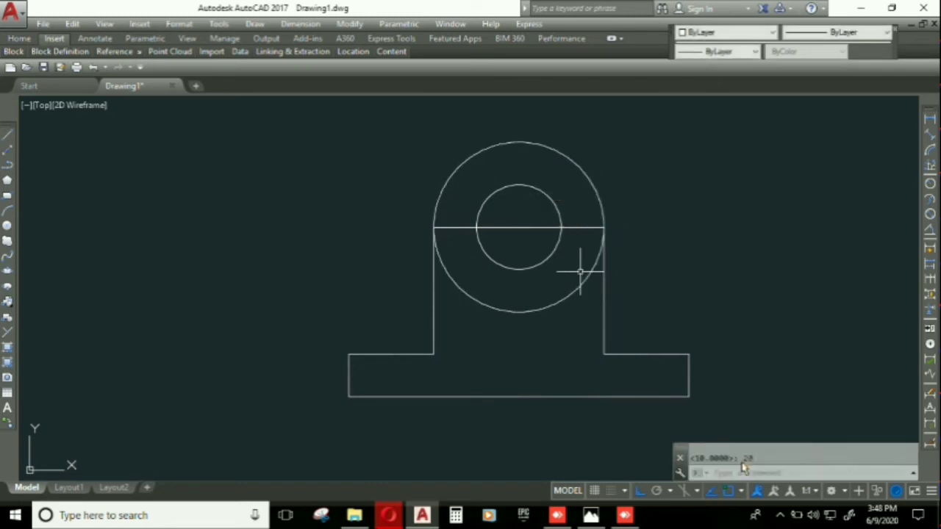
{"action": "key", "text": "Escape"}
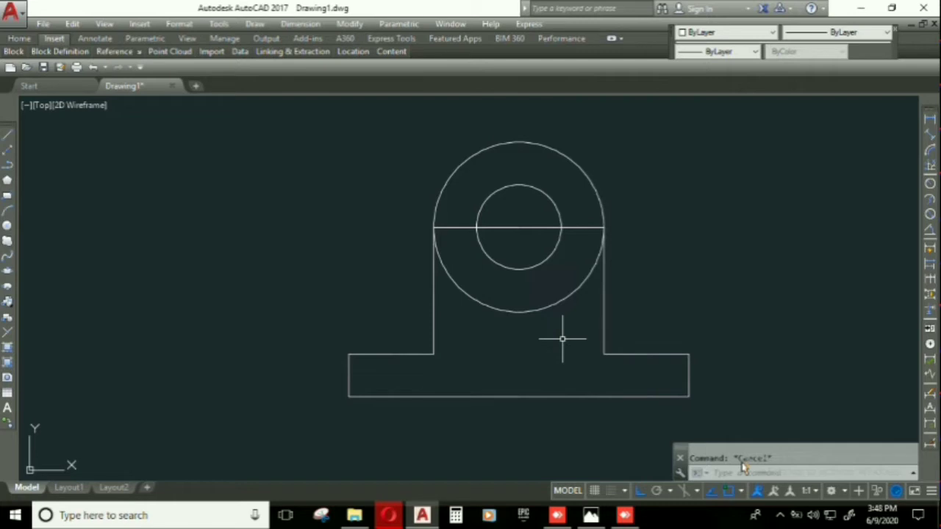
{"action": "left_click", "coordinate": [744, 467]}
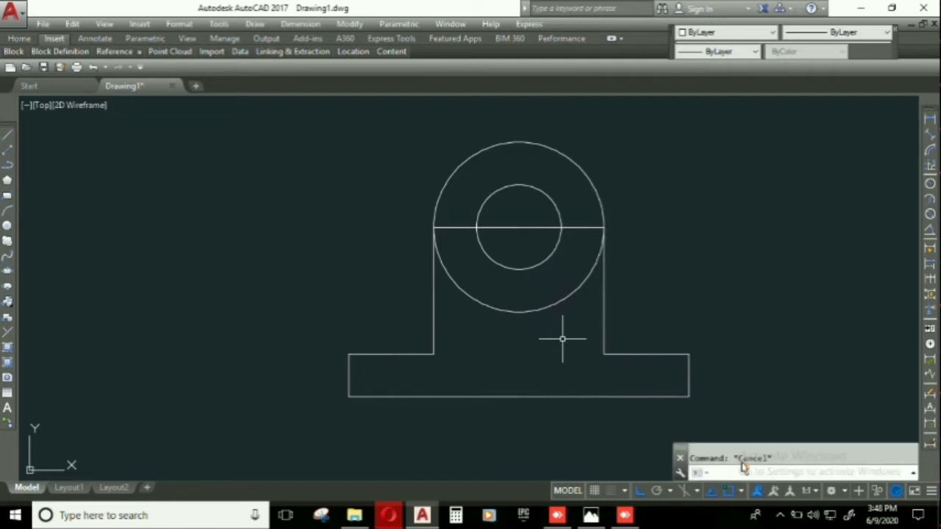
- Trim away both circles' upper arcs and the top-edge segment between them
{"action": "type", "text": "tr"}
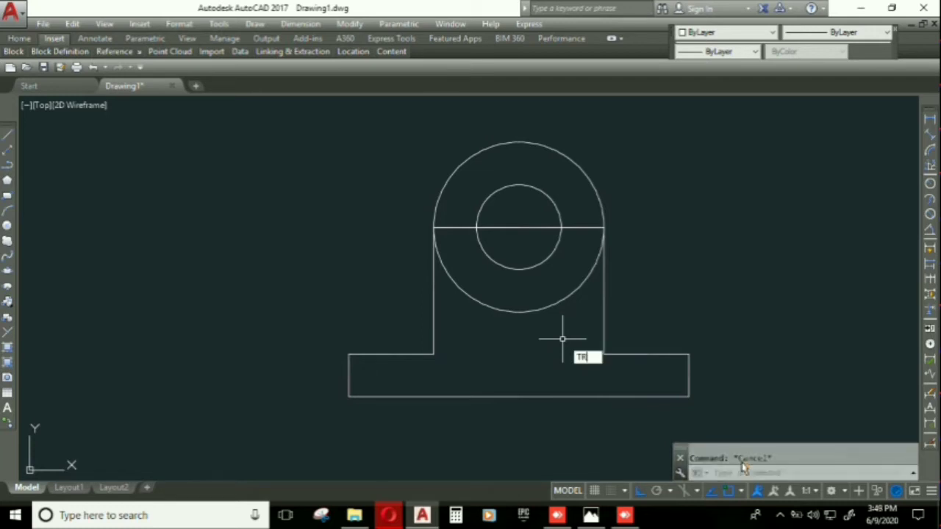
{"action": "key", "text": "Escape"}
{"action": "key", "text": "Return"}
{"action": "key", "text": "Return"}
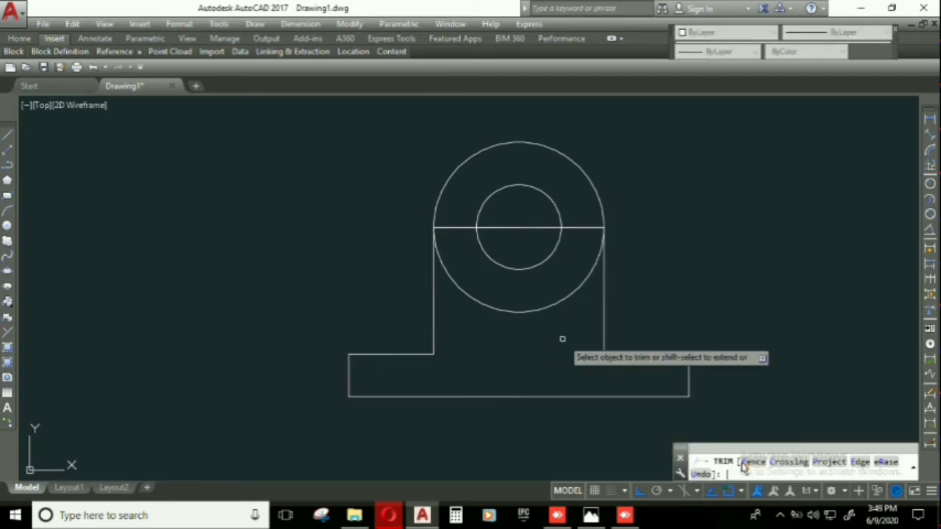
{"action": "left_click", "coordinate": [548, 200]}
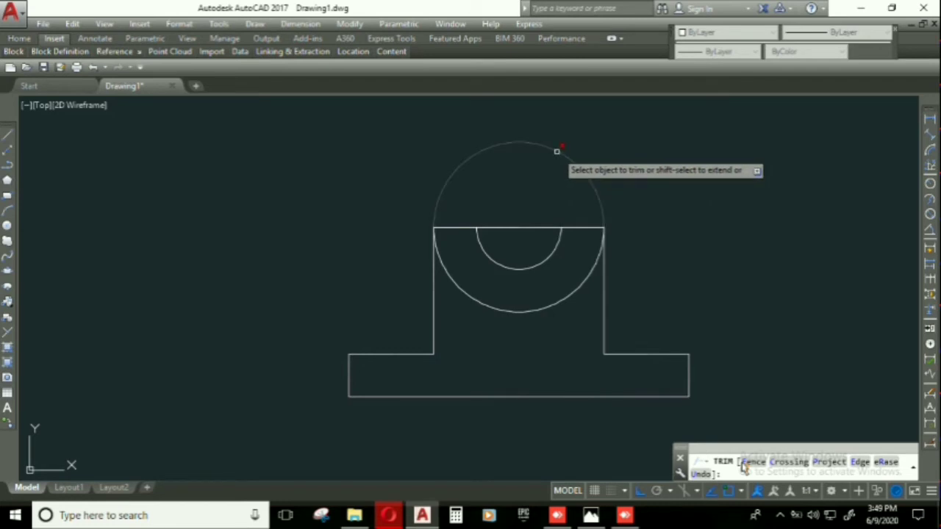
{"action": "left_click", "coordinate": [557, 149]}
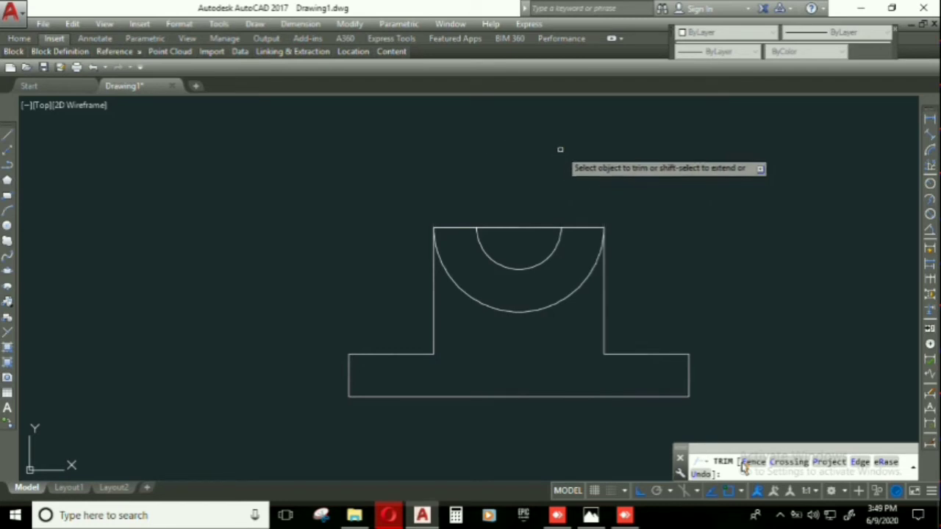
{"action": "left_click", "coordinate": [518, 228]}
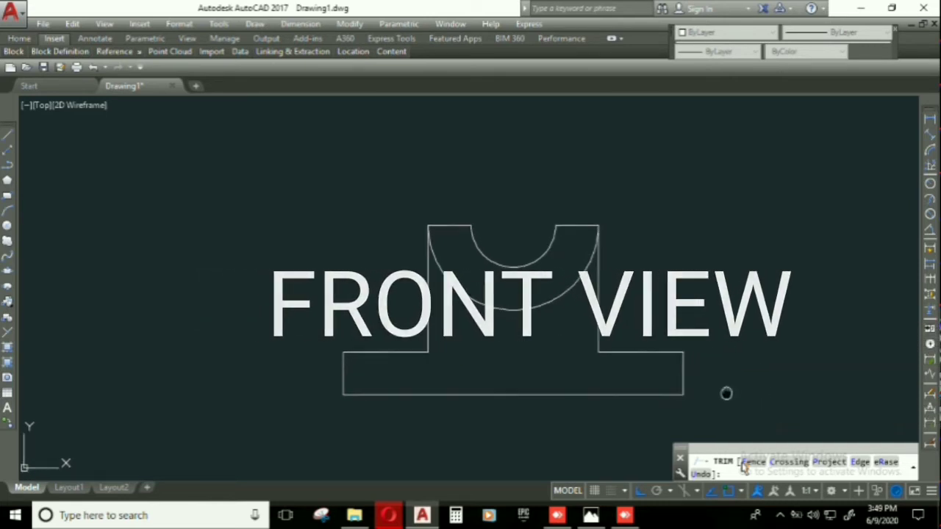
{"action": "mouse_move", "coordinate": [724, 390]}
{"action": "middle_mouse_down"}
{"action": "mouse_move", "coordinate": [713, 350]}
{"action": "mouse_move", "coordinate": [552, 350]}
{"action": "middle_mouse_up"}
{"action": "scroll", "coordinate": [708, 350], "scroll_direction": "down", "scroll_amount": 2}
{"action": "key", "text": "Escape"}
- Zoom out and shift the front view lower to leave space above it for the top view
{"action": "mouse_move", "coordinate": [542, 260]}
{"action": "middle_mouse_down"}
{"action": "mouse_move", "coordinate": [593, 296]}
{"action": "mouse_move", "coordinate": [590, 287]}
{"action": "middle_mouse_up"}
{"action": "scroll", "coordinate": [626, 248], "scroll_direction": "down", "scroll_amount": 2}
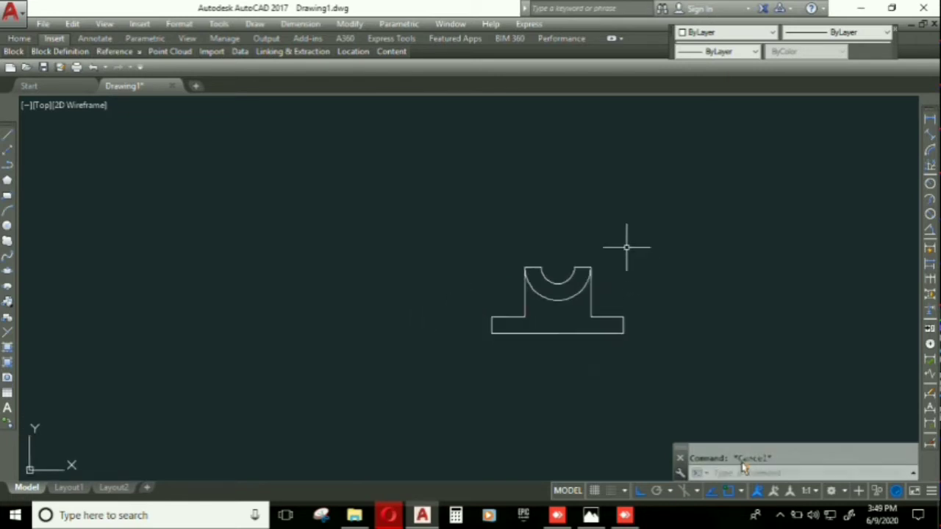
{"action": "scroll", "coordinate": [624, 248], "scroll_direction": "down", "scroll_amount": 2}
{"action": "mouse_move", "coordinate": [624, 248]}
{"action": "middle_mouse_down"}
{"action": "mouse_move", "coordinate": [620, 283]}
{"action": "mouse_move", "coordinate": [599, 313]}
{"action": "middle_mouse_up"}
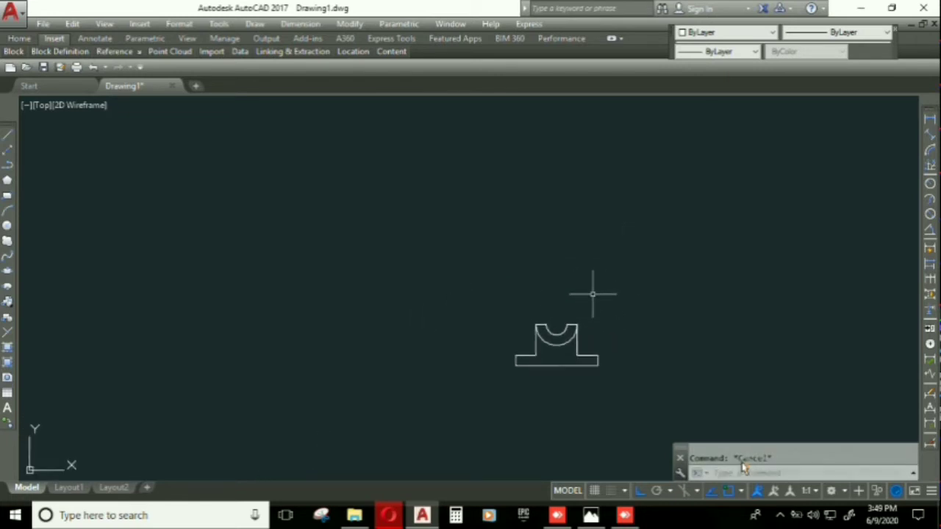
{"action": "type", "text": "l"}
{"action": "key", "text": "Return"}
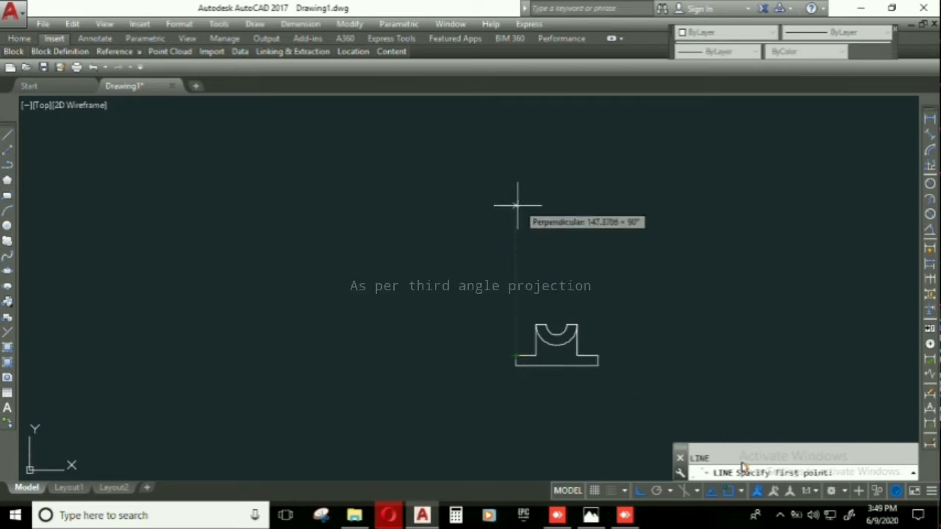
- Draw the 80 by 30 top-view rectangle directly above the front view
{"action": "left_click", "coordinate": [514, 210]}
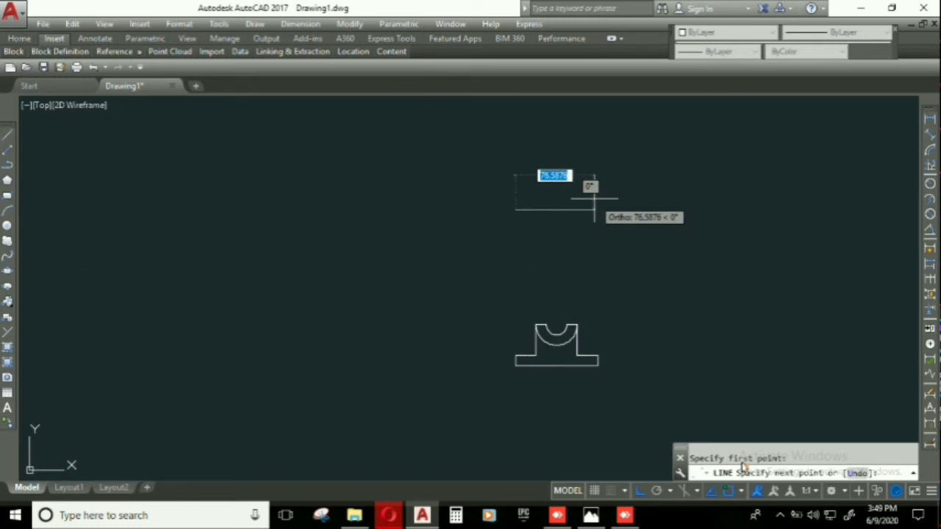
{"action": "type", "text": "80"}
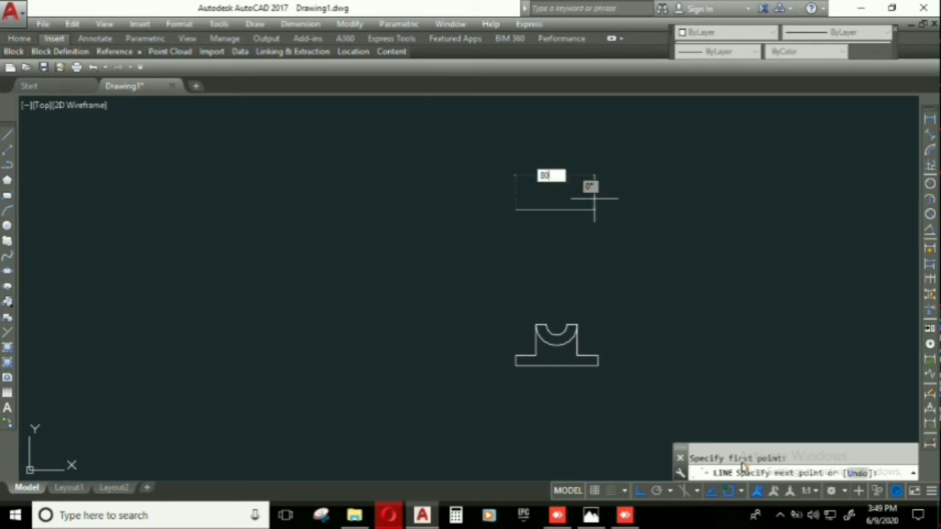
{"action": "key", "text": "Return"}
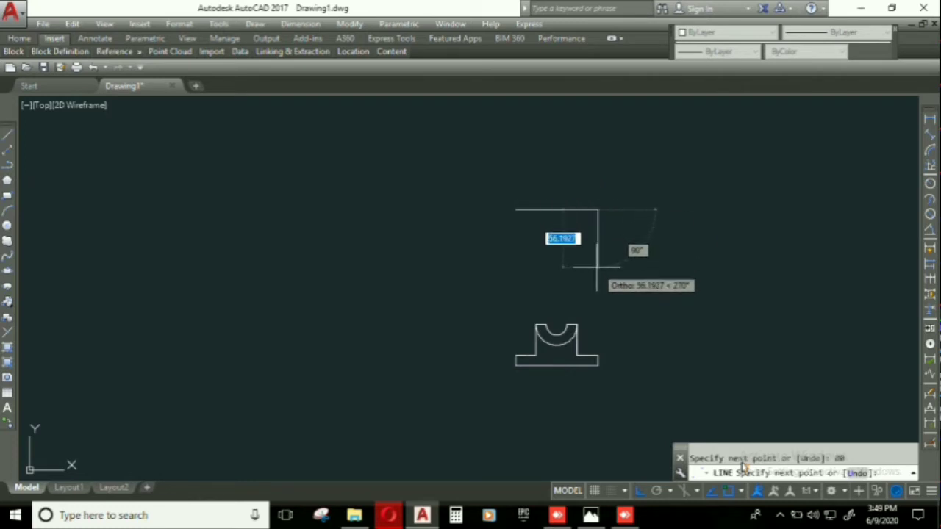
{"action": "type", "text": "30"}
{"action": "key", "text": "Return"}
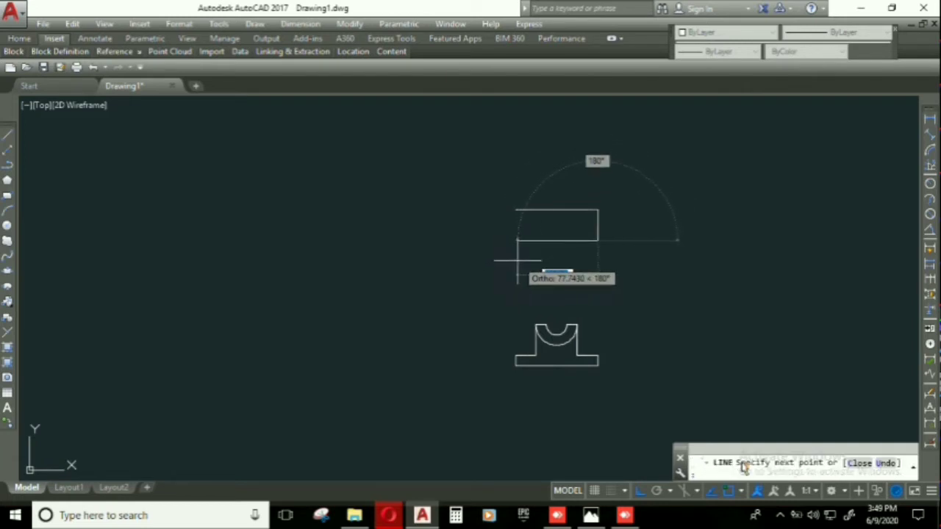
{"action": "type", "text": "80"}
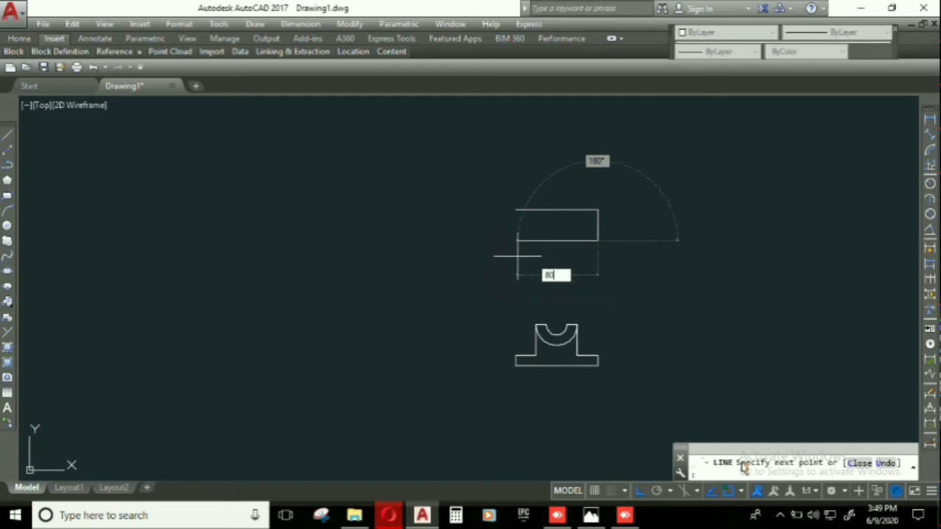
{"action": "key", "text": "Return"}
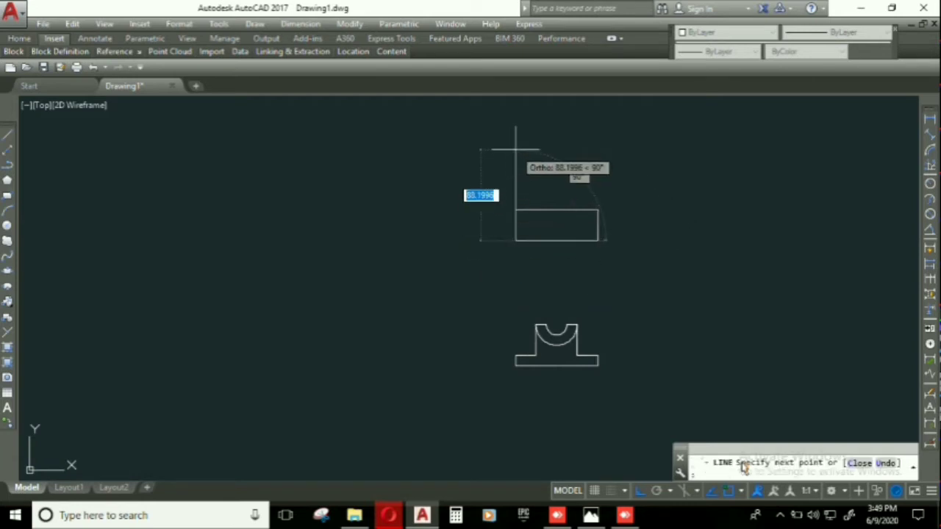
{"action": "type", "text": "3"}
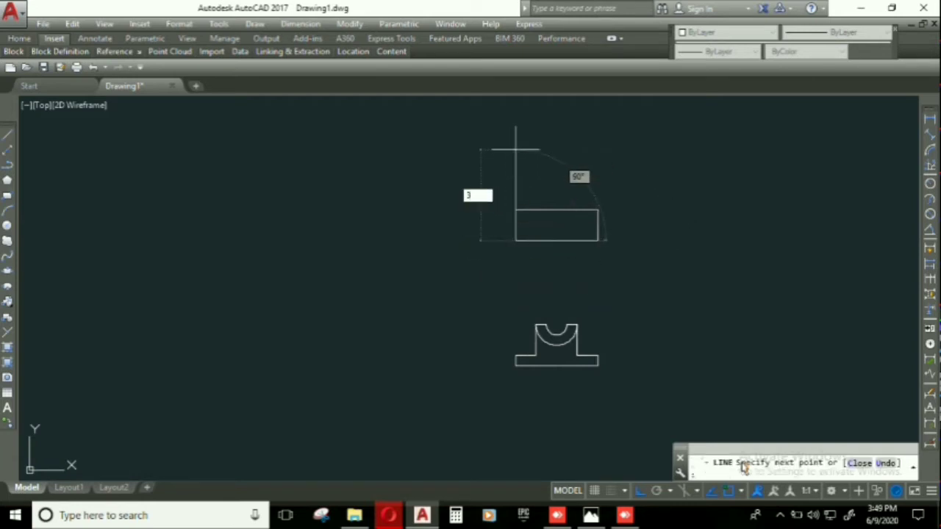
{"action": "key", "text": "BackSpace"}
{"action": "key", "text": "Escape"}
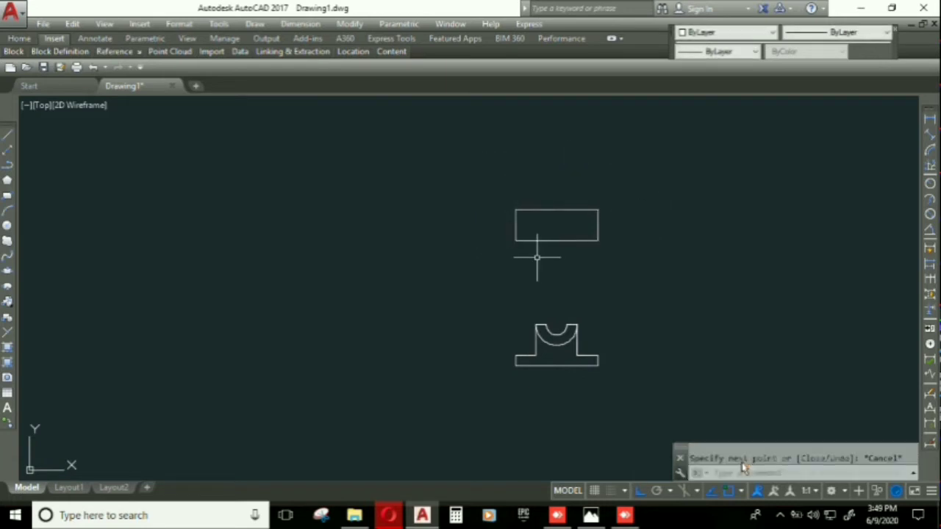
{"action": "scroll", "coordinate": [551, 250], "scroll_direction": "up", "scroll_amount": 2}
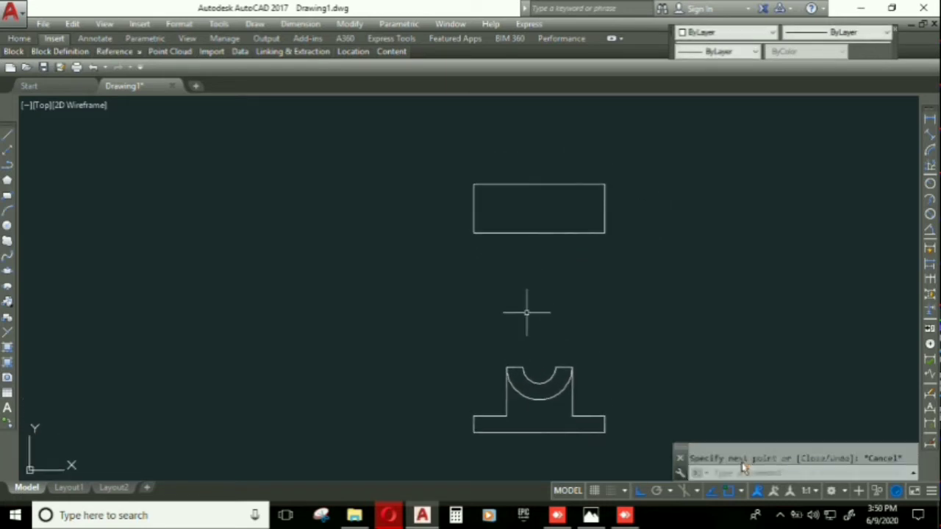
- Offset the rectangle's left edge 20 units inward to create a vertical line
{"action": "middle_click_drag", "start_coordinate": [490, 235], "coordinate": [489, 248]}
{"action": "scroll", "coordinate": [506, 228], "scroll_direction": "up", "scroll_amount": 2}
{"action": "scroll", "coordinate": [505, 239], "scroll_direction": "down", "scroll_amount": 2}
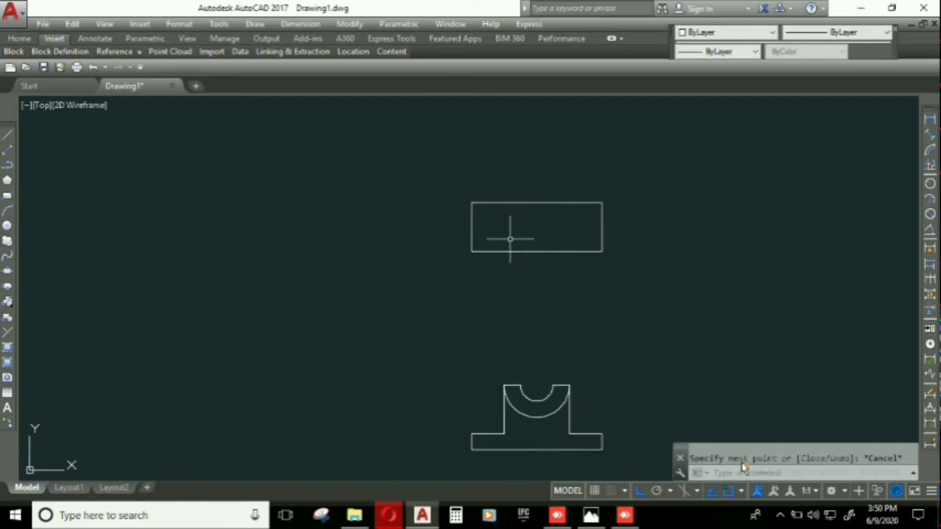
{"action": "type", "text": "o"}
{"action": "key", "text": "Return"}
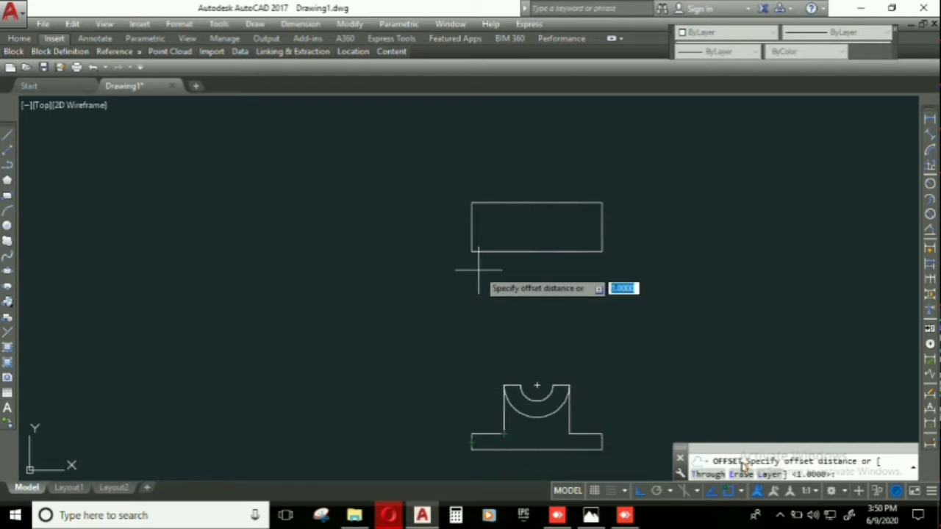
{"action": "type", "text": "20"}
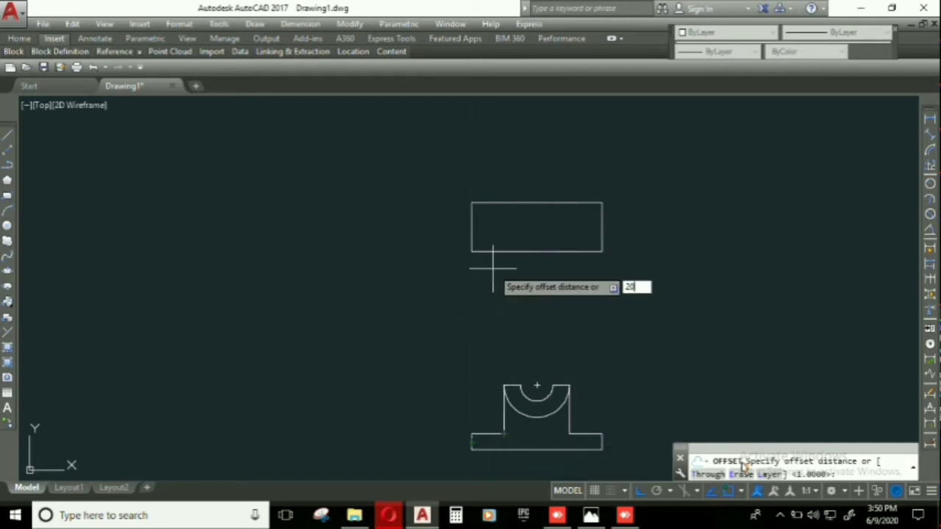
{"action": "key", "text": "Return"}
{"action": "left_click", "coordinate": [474, 234]}
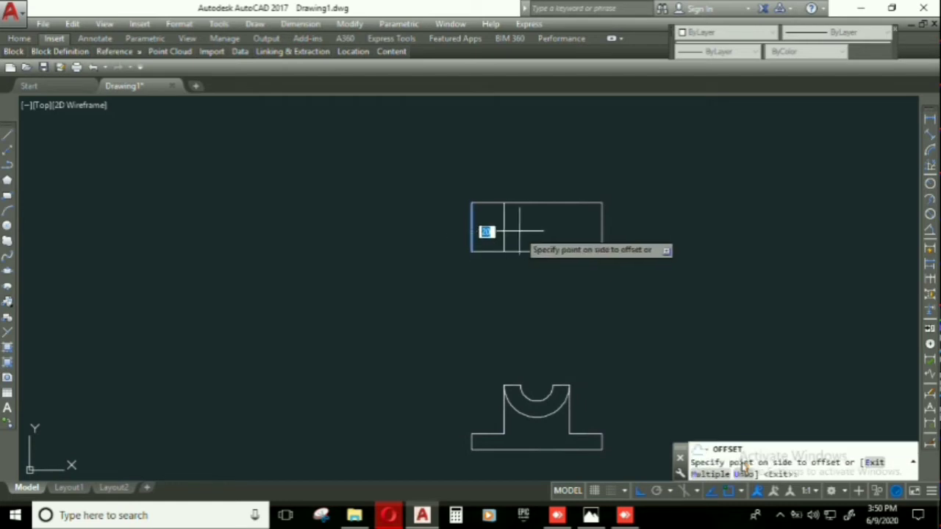
{"action": "left_click", "coordinate": [522, 232]}
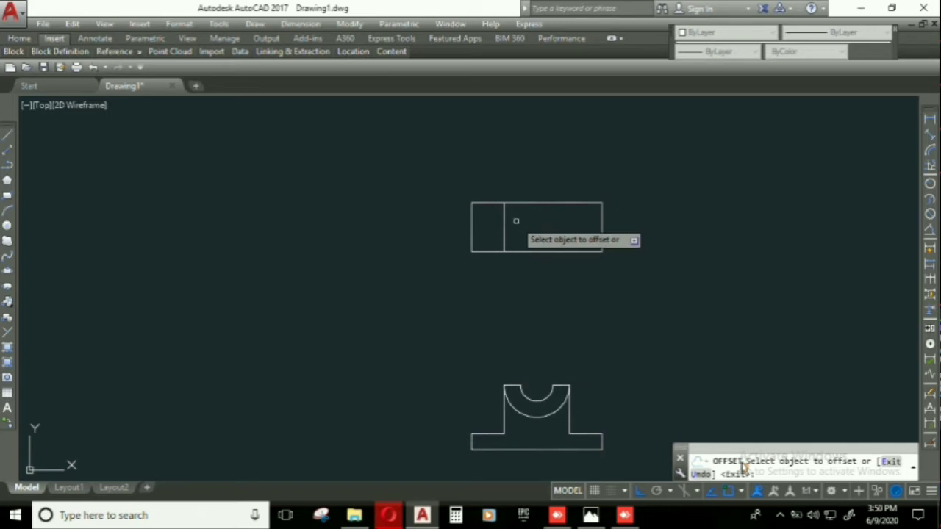
{"action": "key", "text": "Escape"}
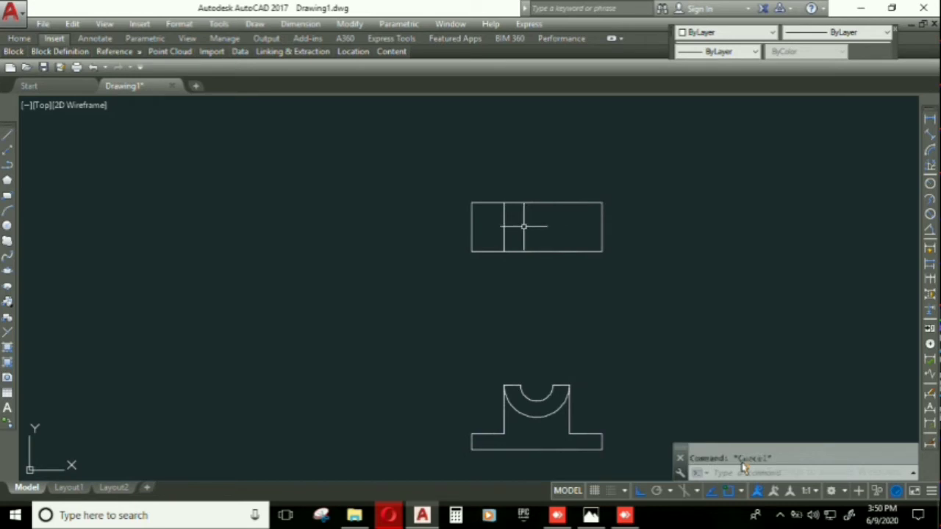
{"action": "key", "text": "Return"}
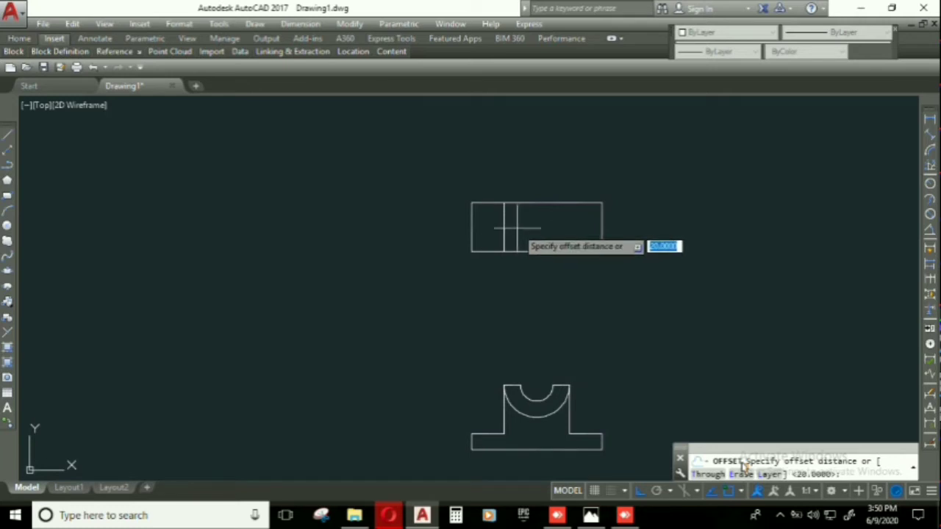
{"action": "key", "text": "Return"}
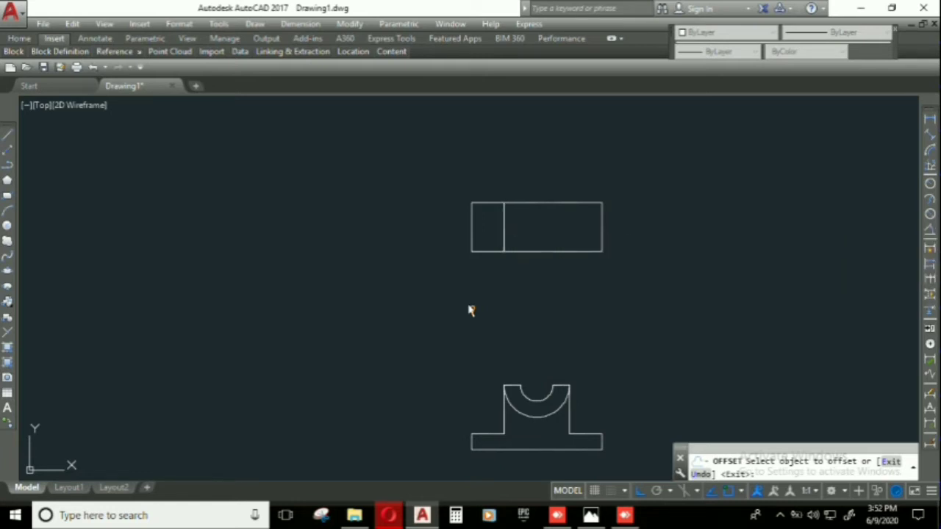
- Offset the interior vertical line 10 to the right, then that copy 20 further right
{"action": "key", "text": "Escape"}
{"action": "key", "text": "Return"}
{"action": "type", "text": "10"}
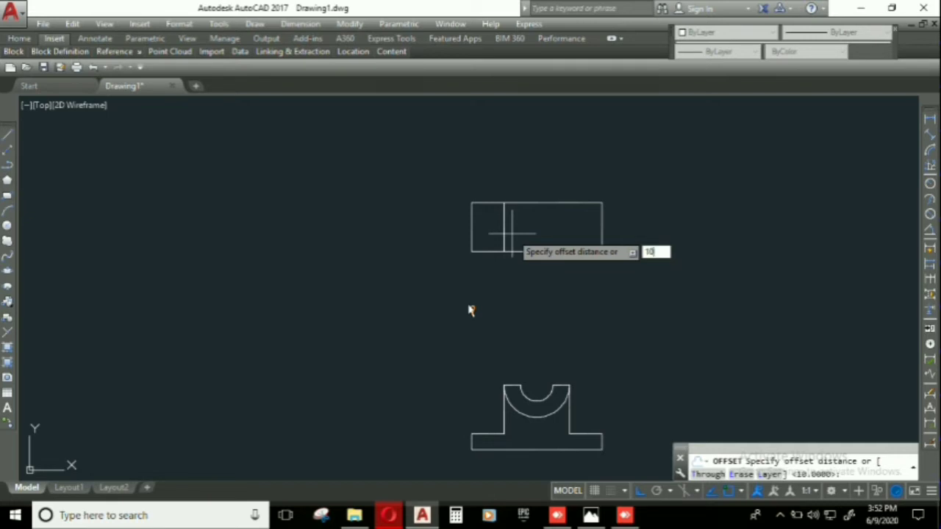
{"action": "key", "text": "Return"}
{"action": "left_click", "coordinate": [504, 221]}
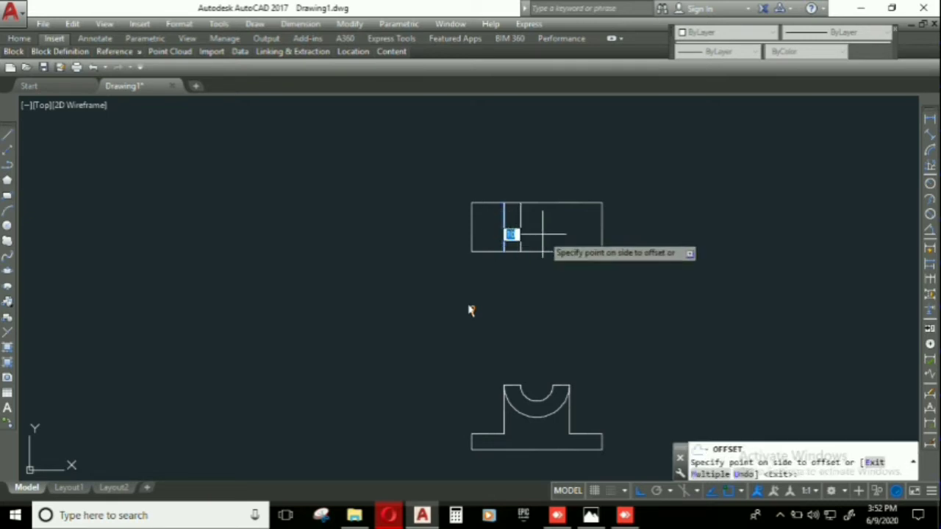
{"action": "left_click", "coordinate": [544, 243]}
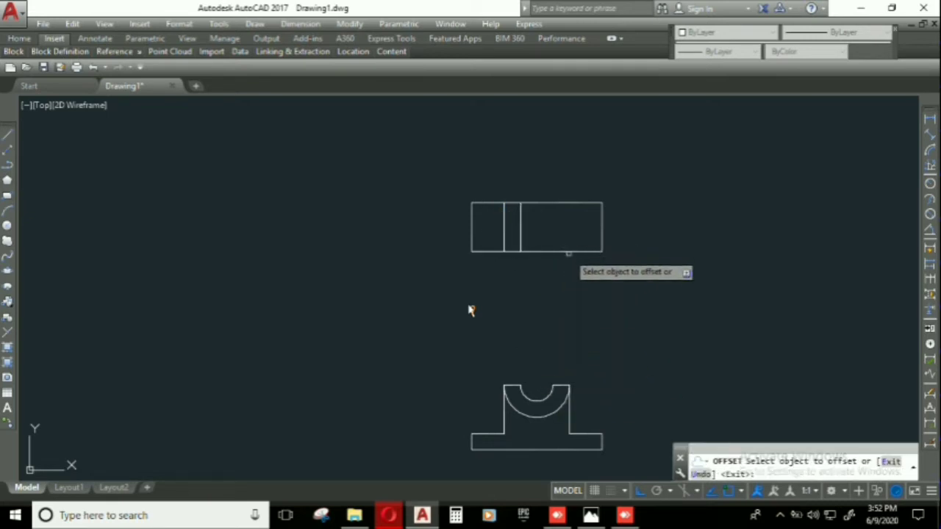
{"action": "key", "text": "Escape"}
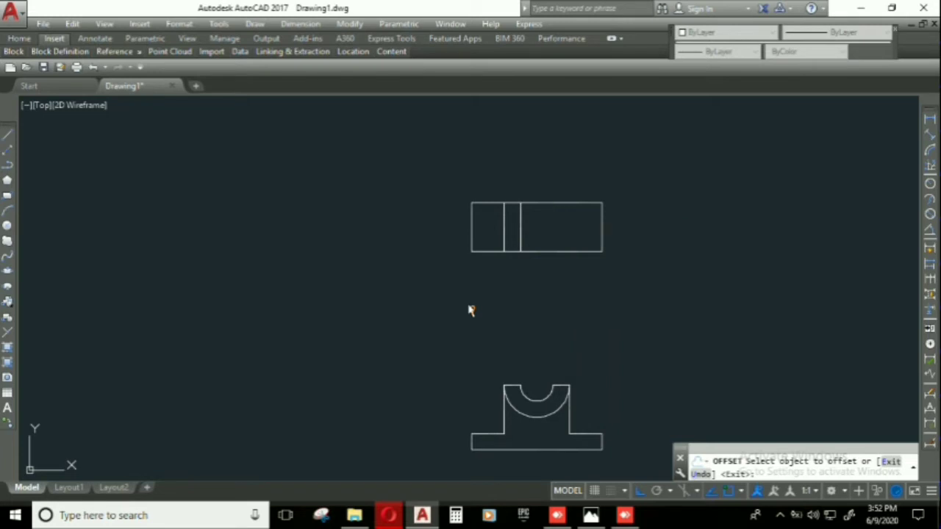
{"action": "type", "text": "O"}
{"action": "key", "text": "Return"}
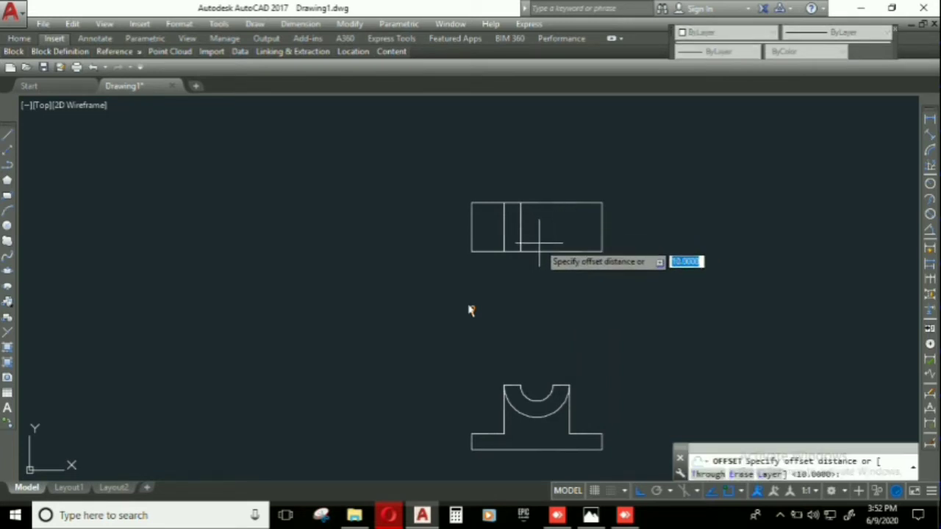
{"action": "key", "text": "Return"}
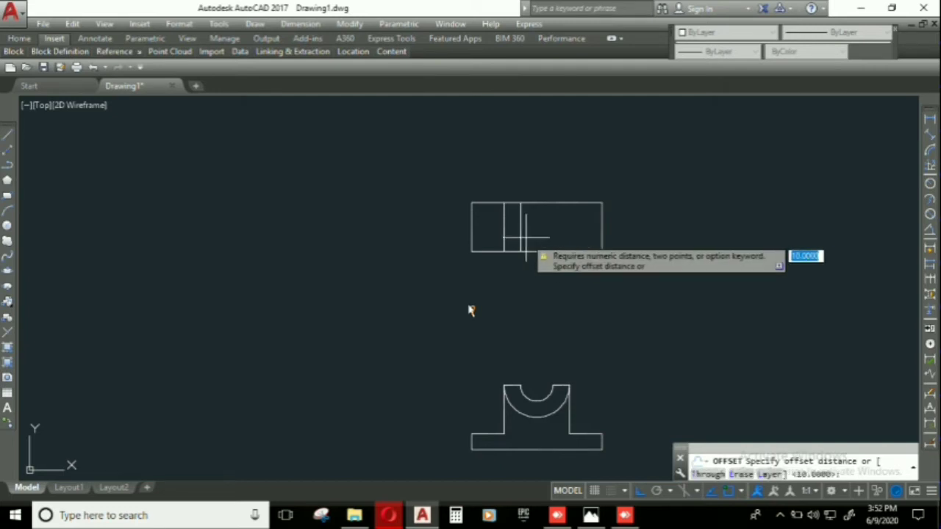
{"action": "key", "text": "Escape"}
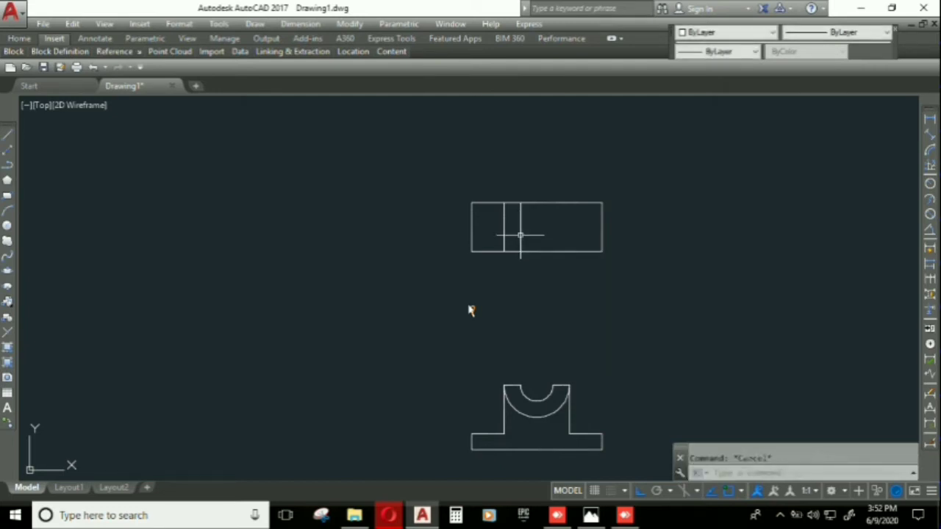
{"action": "type", "text": "o"}
{"action": "key", "text": "Return"}
{"action": "type", "text": "20"}
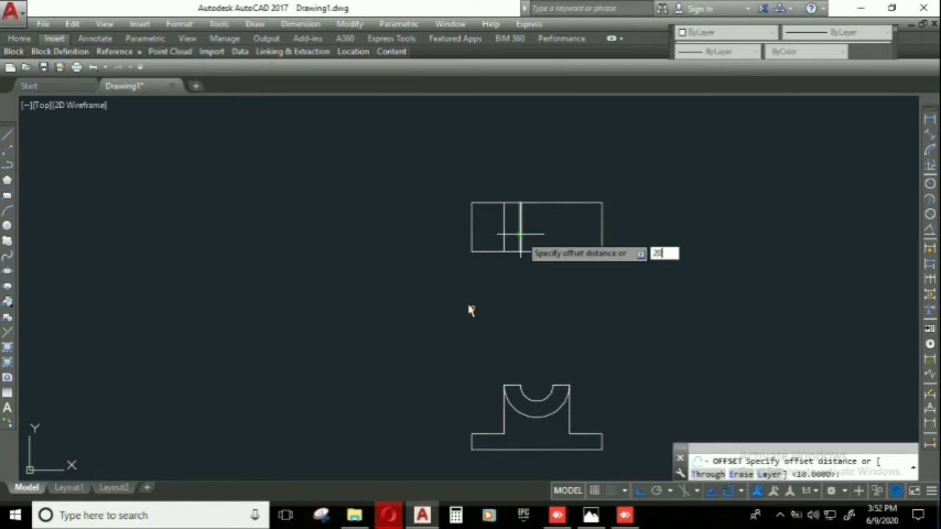
{"action": "key", "text": "Return"}
{"action": "left_click", "coordinate": [520, 225]}
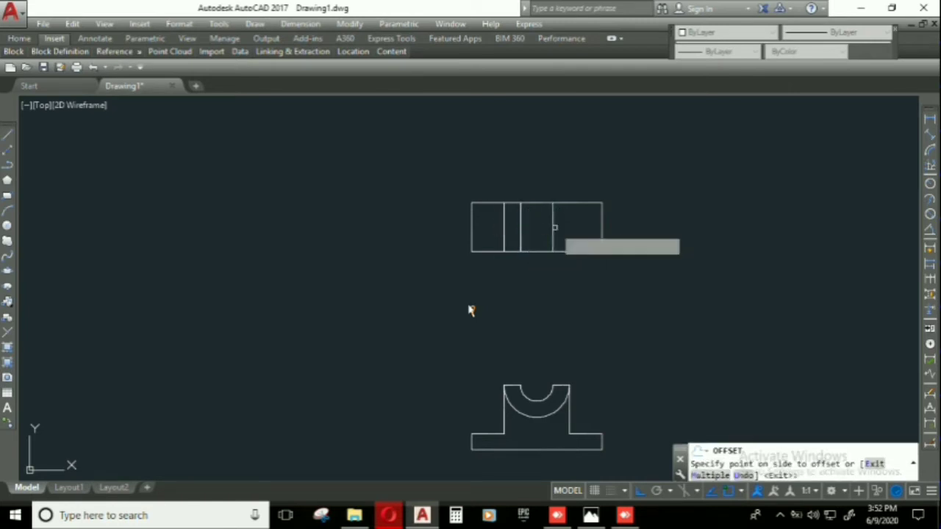
{"action": "left_click", "coordinate": [555, 227]}
{"action": "key", "text": "Escape"}
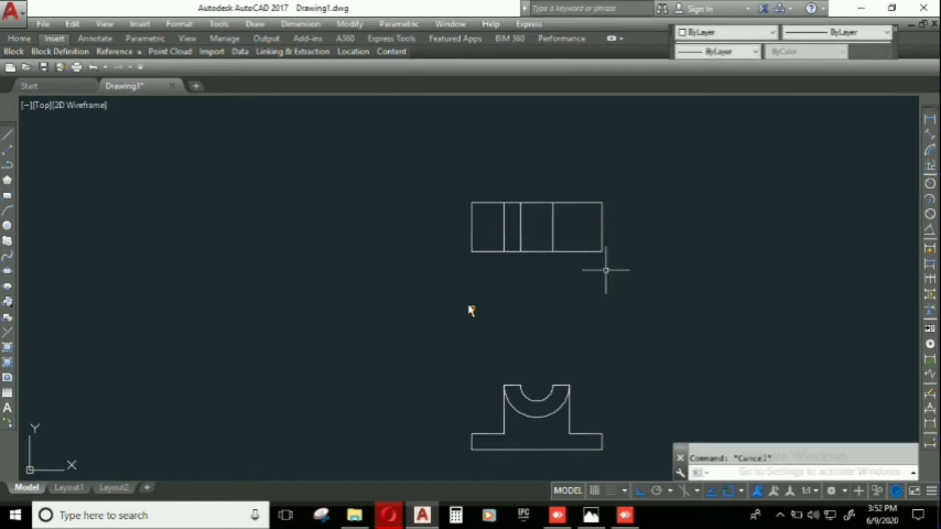
- Offset the newest vertical line another 10 units to the right
{"action": "type", "text": "o"}
{"action": "key", "text": "Return"}
{"action": "type", "text": "10"}
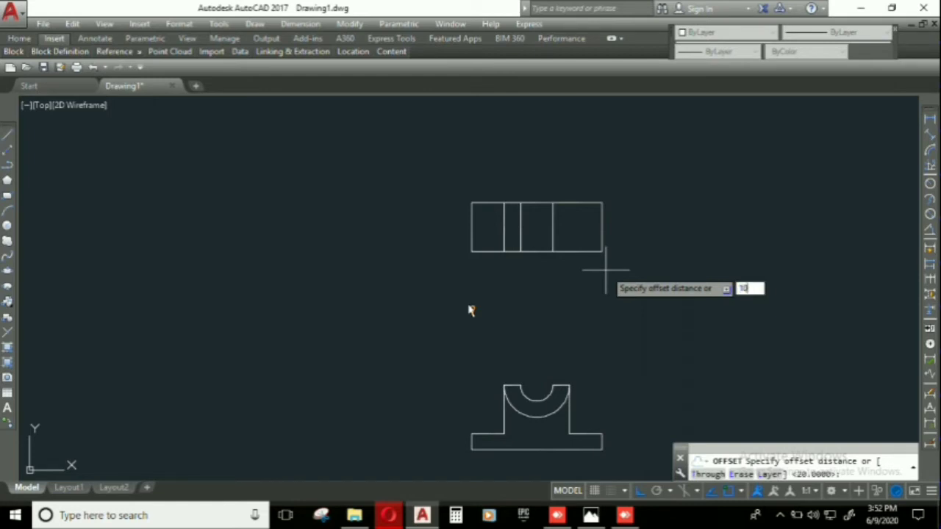
{"action": "key", "text": "Return"}
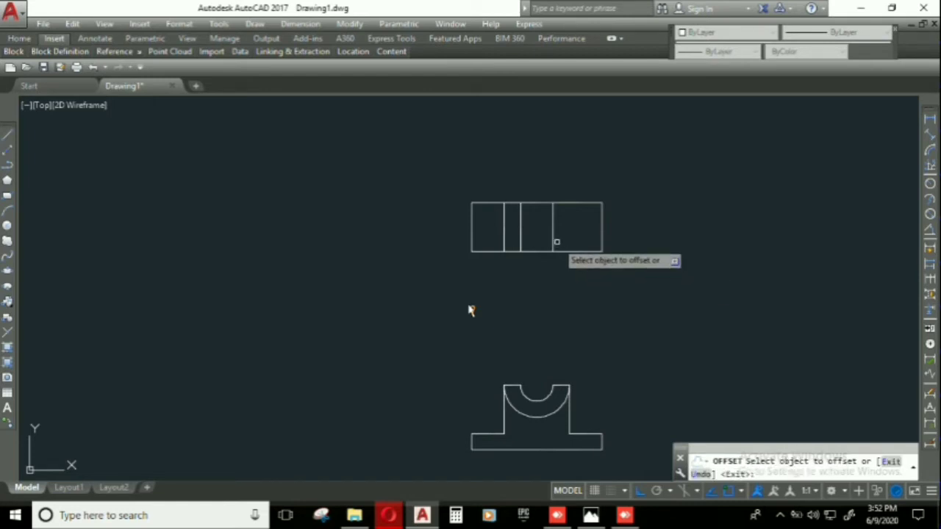
{"action": "left_click", "coordinate": [554, 243]}
{"action": "left_click", "coordinate": [592, 256]}
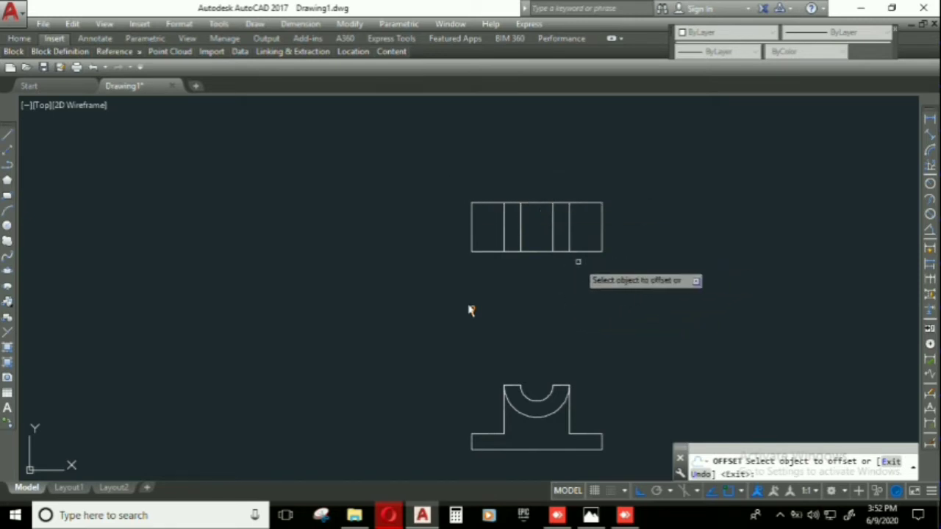
{"action": "key", "text": "Escape"}
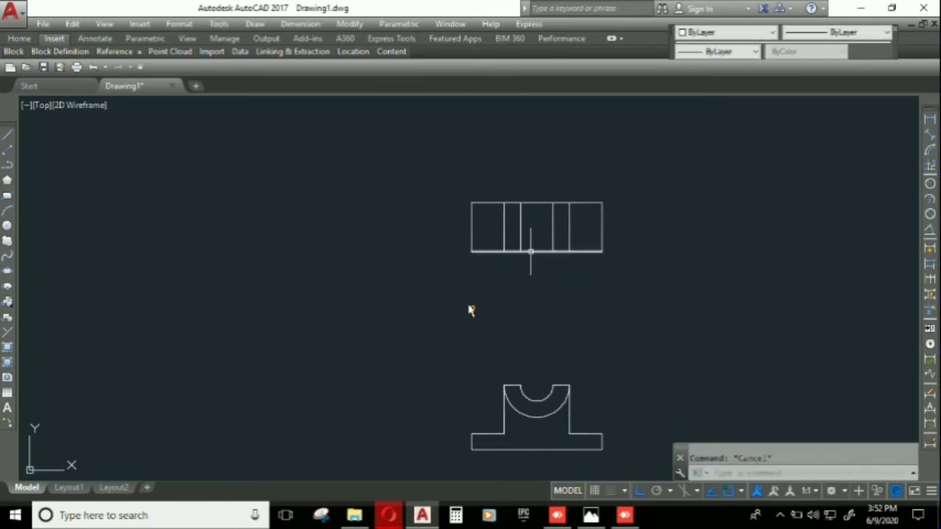
- Select the rectangle's bottom edge to offset it 10 units downward
{"action": "key", "text": "Return"}
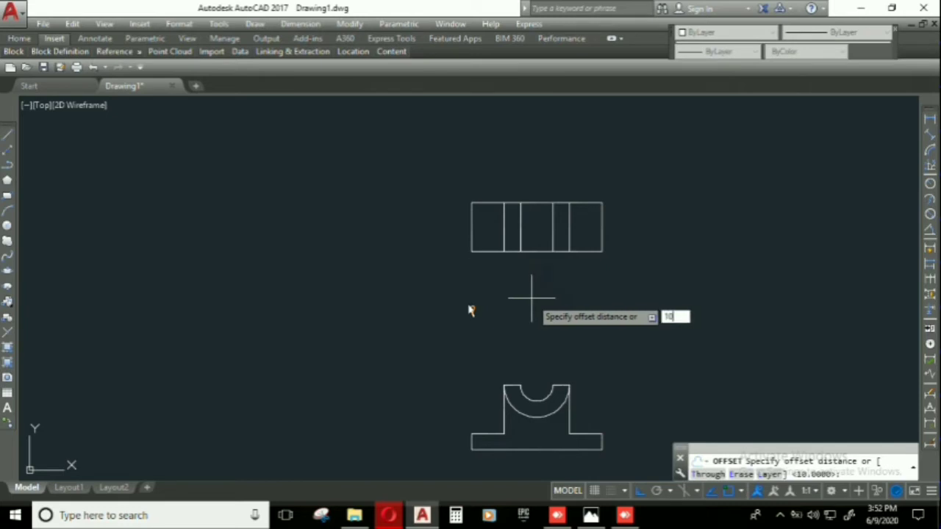
{"action": "key", "text": "Return"}
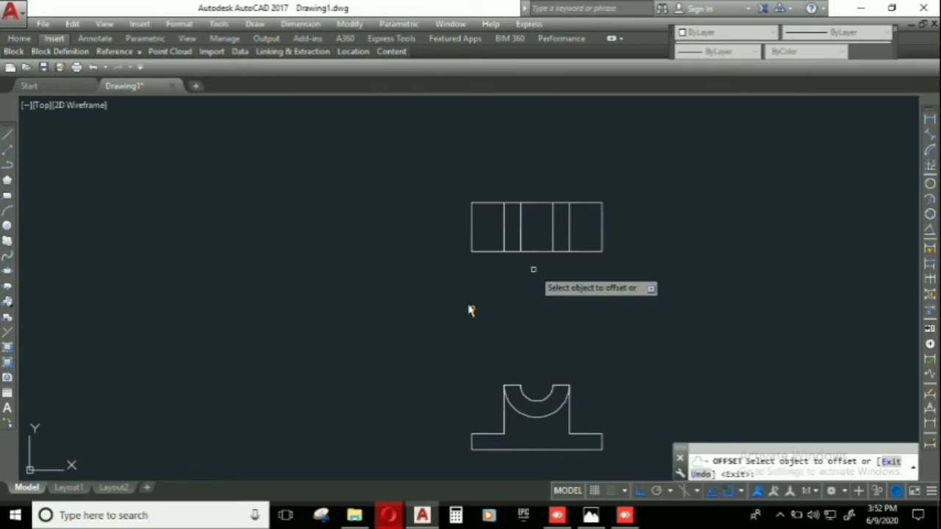
{"action": "left_click", "coordinate": [538, 252]}
- Place the line 10 below the rectangle and extend the four interior vertical lines down to it
{"action": "left_click", "coordinate": [540, 279]}
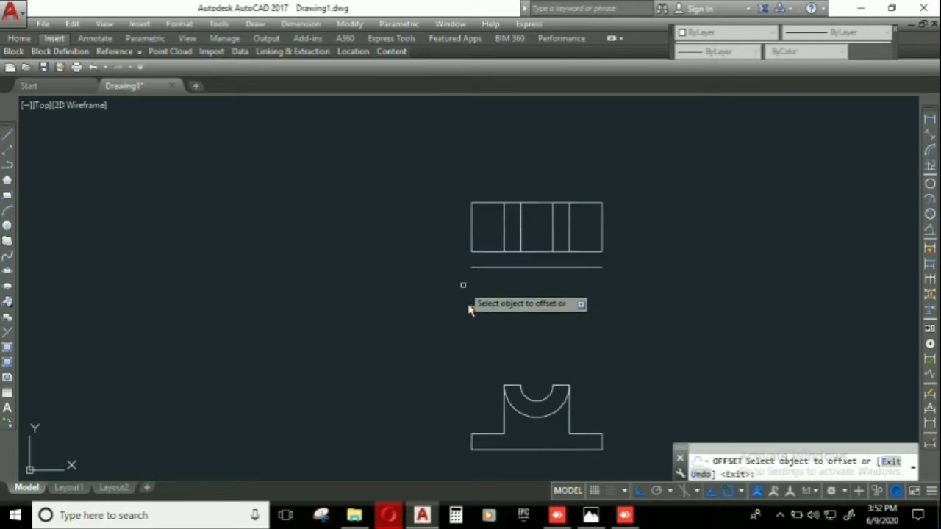
{"action": "key", "text": "Escape"}
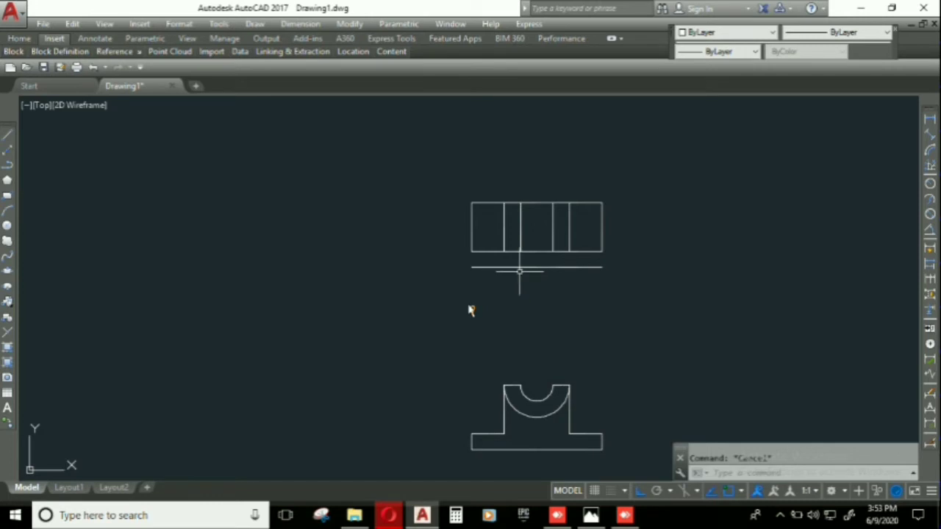
{"action": "type", "text": "E"}
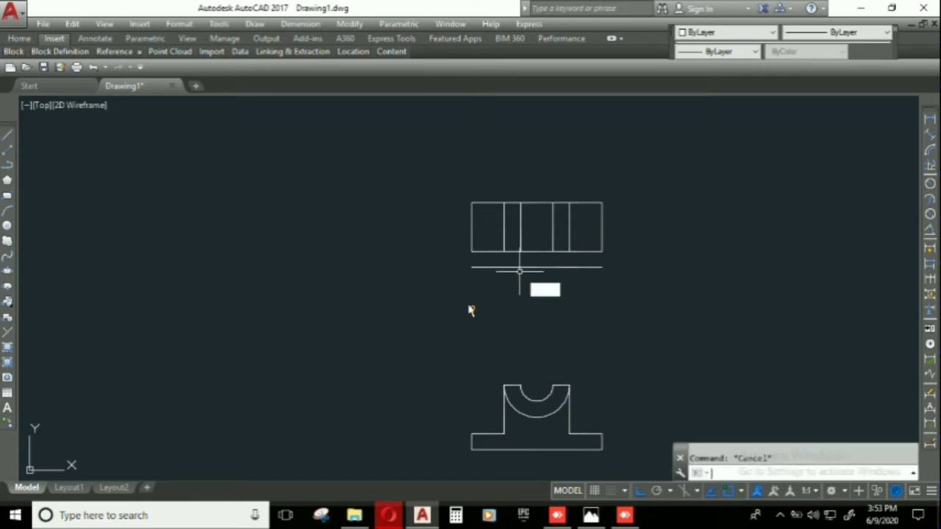
{"action": "type", "text": "C"}
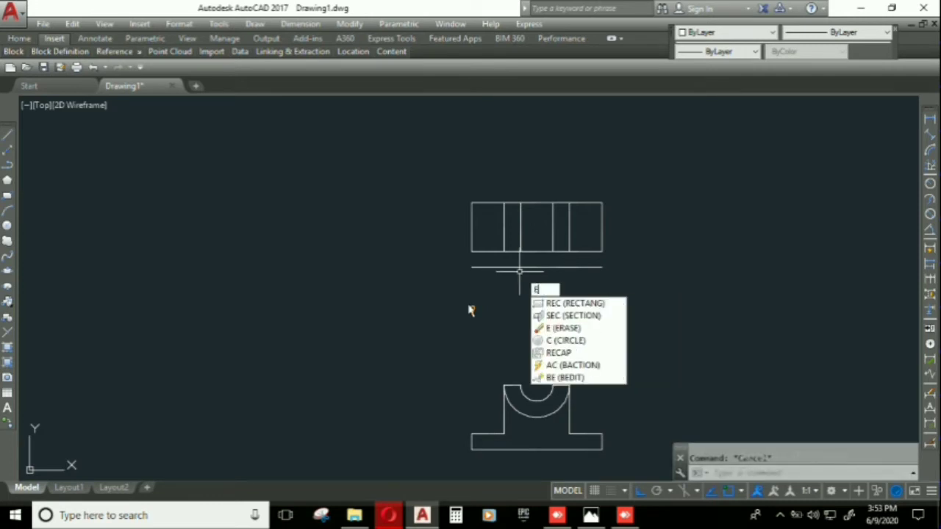
{"action": "key", "text": "BackSpace"}
{"action": "type", "text": "X"}
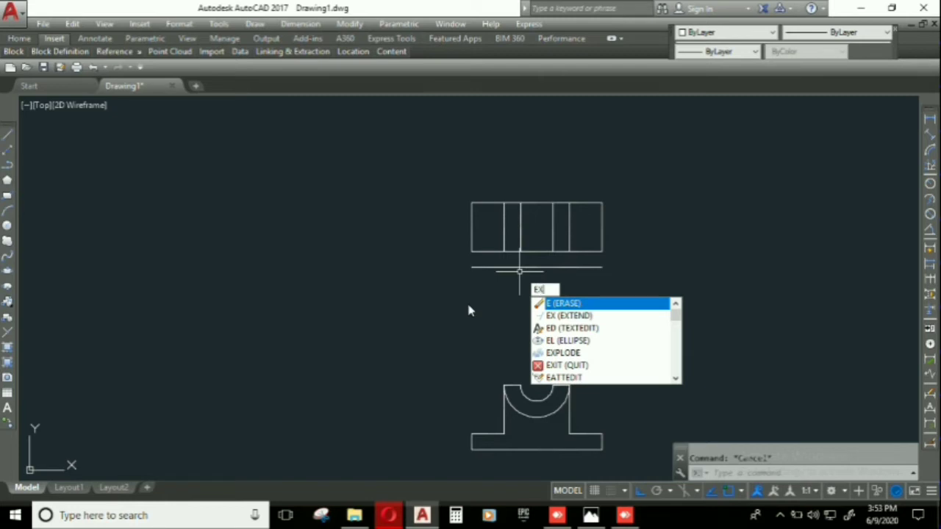
{"action": "key", "text": "Return"}
{"action": "key", "text": "Return"}
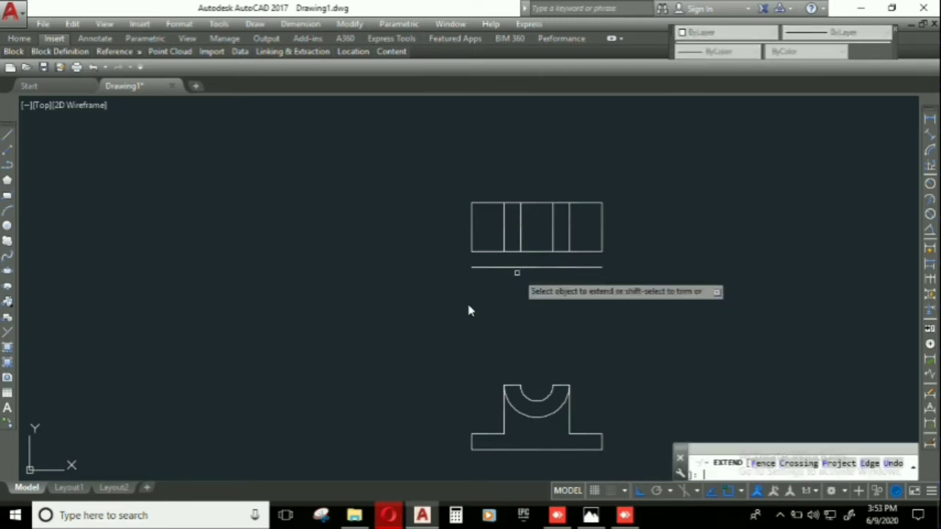
{"action": "left_click", "coordinate": [504, 243]}
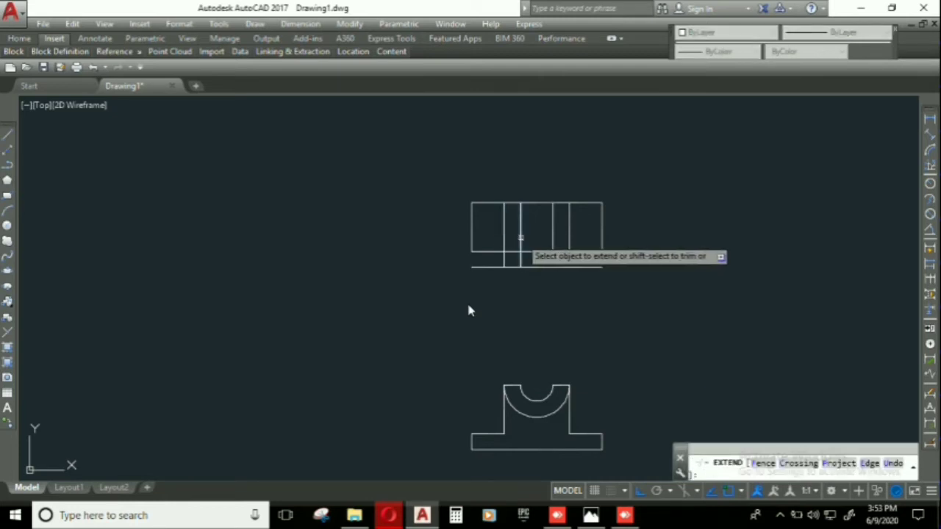
{"action": "left_click", "coordinate": [521, 241]}
{"action": "left_click", "coordinate": [553, 248]}
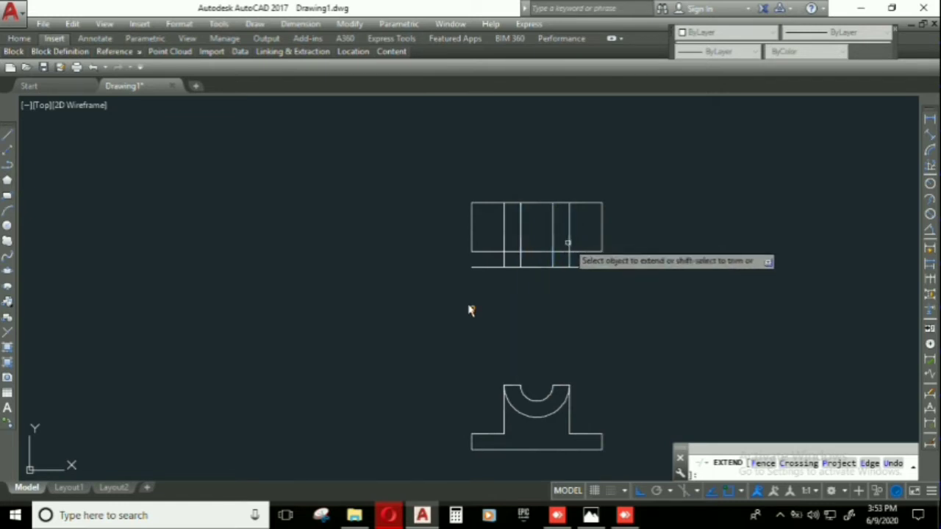
{"action": "left_click", "coordinate": [568, 243]}
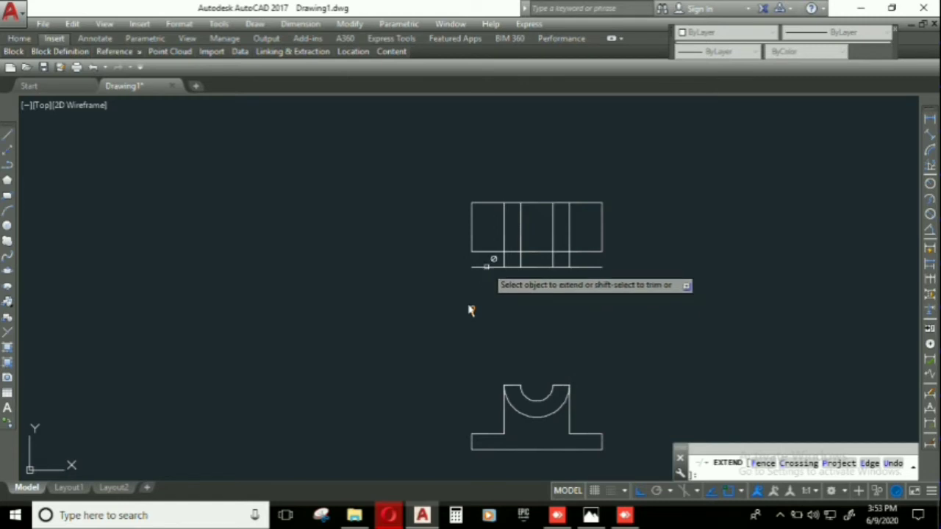
{"action": "key", "text": "Escape"}
{"action": "type", "text": "TR"}
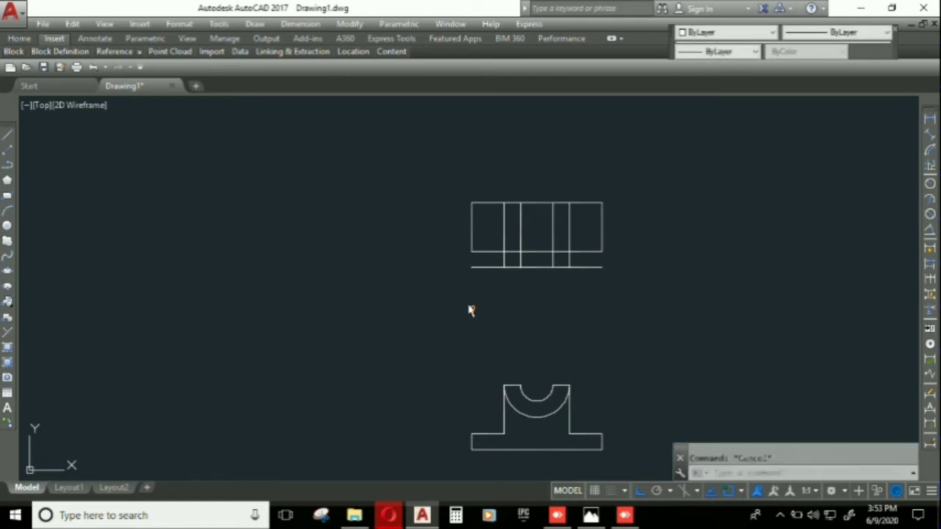
- Trim the lower line's left and right overhangs in the top view
{"action": "key", "text": "Return"}
{"action": "key", "text": "Return"}
{"action": "left_click", "coordinate": [489, 267]}
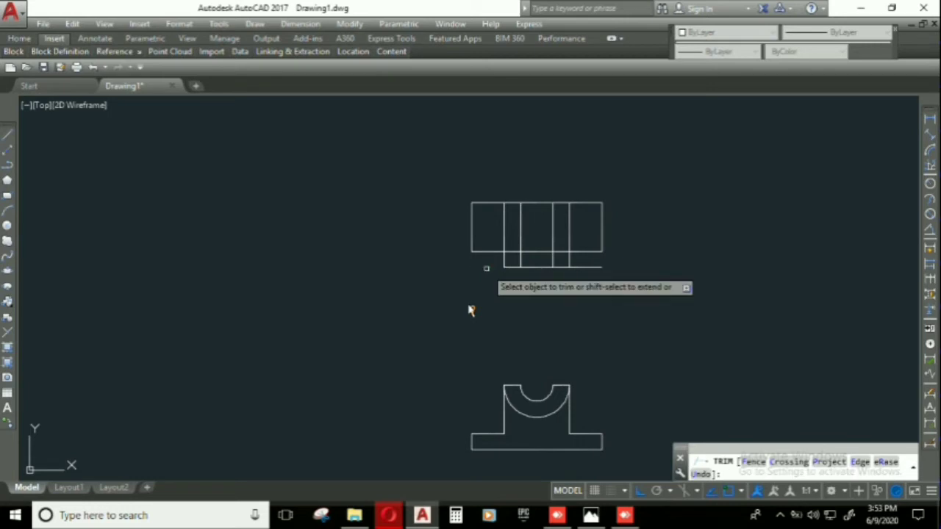
{"action": "left_click", "coordinate": [584, 266]}
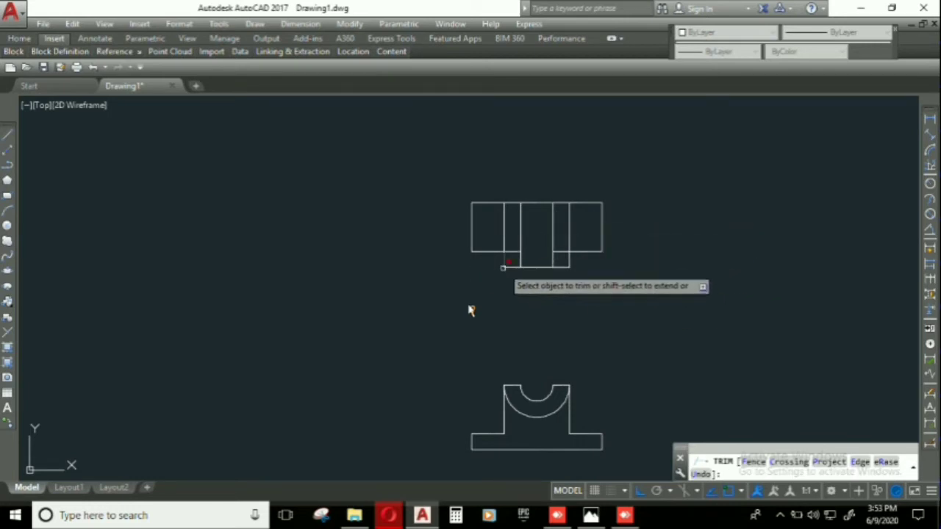
{"action": "scroll", "coordinate": [508, 254], "scroll_direction": "down", "scroll_amount": 2}
{"action": "scroll", "coordinate": [508, 253], "scroll_direction": "up", "scroll_amount": 4}
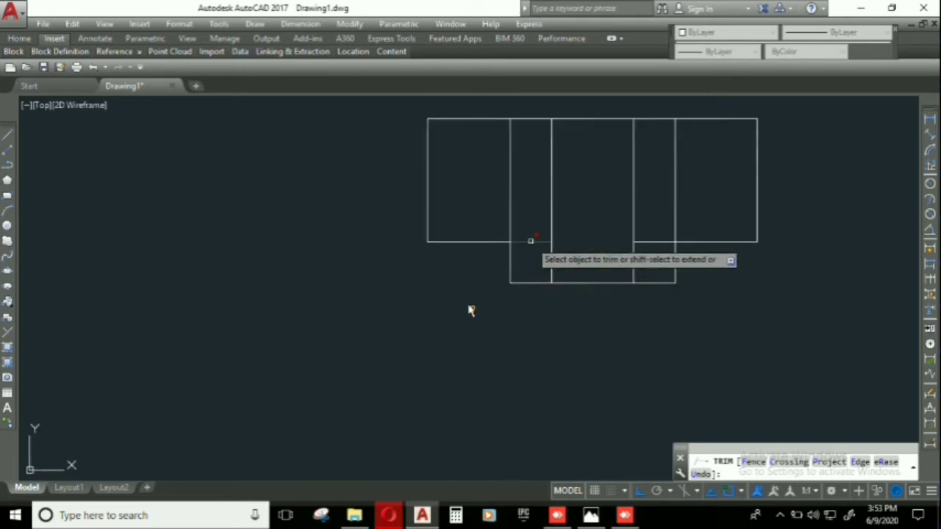
- Remove the rectangle's bottom-edge segments above the central tab, then recentre the drawing
{"action": "left_click", "coordinate": [533, 235]}
{"action": "left_click", "coordinate": [527, 244]}
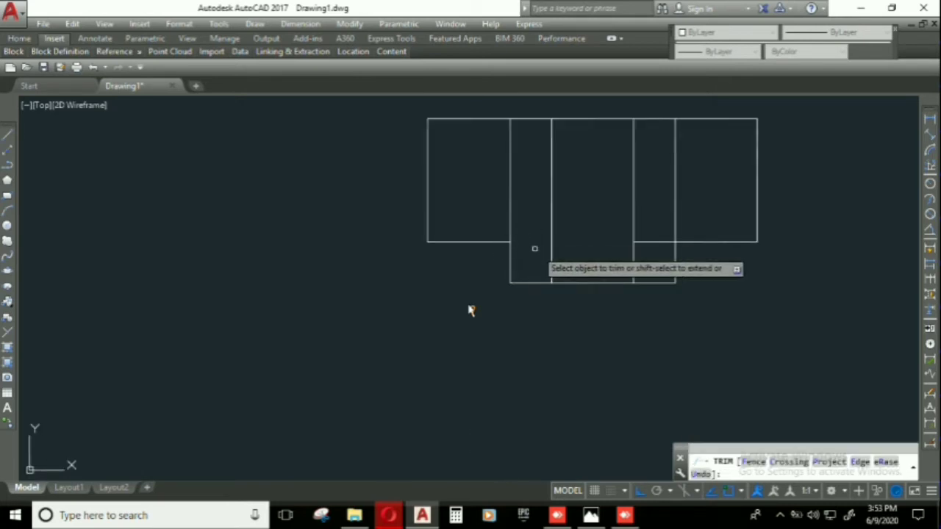
{"action": "left_click", "coordinate": [652, 242]}
{"action": "scroll", "coordinate": [653, 241], "scroll_direction": "down", "scroll_amount": 2}
{"action": "scroll", "coordinate": [705, 235], "scroll_direction": "down", "scroll_amount": 2}
{"action": "scroll", "coordinate": [670, 275], "scroll_direction": "down", "scroll_amount": 1}
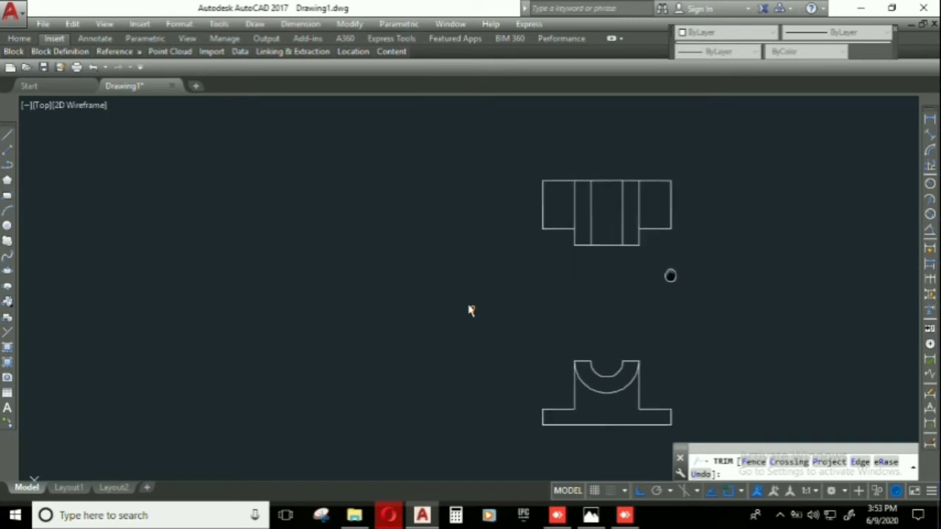
{"action": "scroll", "coordinate": [607, 293], "scroll_direction": "up", "scroll_amount": 2}
{"action": "key", "text": "Escape"}
{"action": "scroll", "coordinate": [578, 283], "scroll_direction": "down", "scroll_amount": 2}
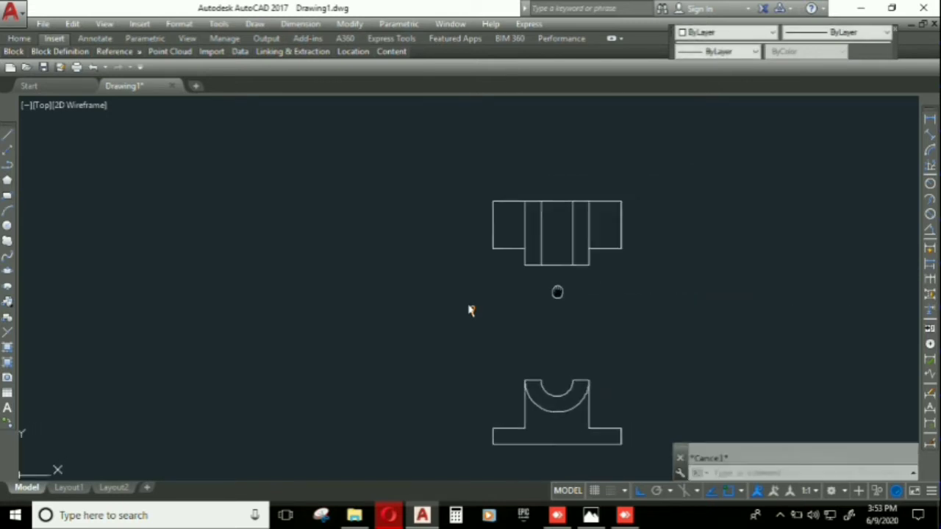
{"action": "mouse_move", "coordinate": [557, 292]}
{"action": "middle_mouse_down"}
{"action": "mouse_move", "coordinate": [550, 252]}
{"action": "mouse_move", "coordinate": [522, 245]}
{"action": "middle_mouse_up"}
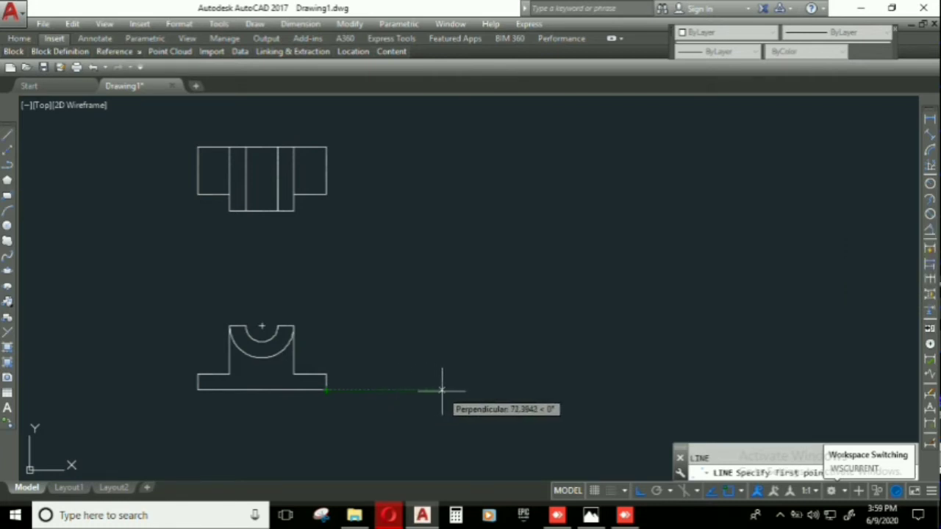
- Draw the side-view outline from the front view's baseline with segments 30, 40, 40, 20 and 10
{"action": "left_click", "coordinate": [442, 391]}
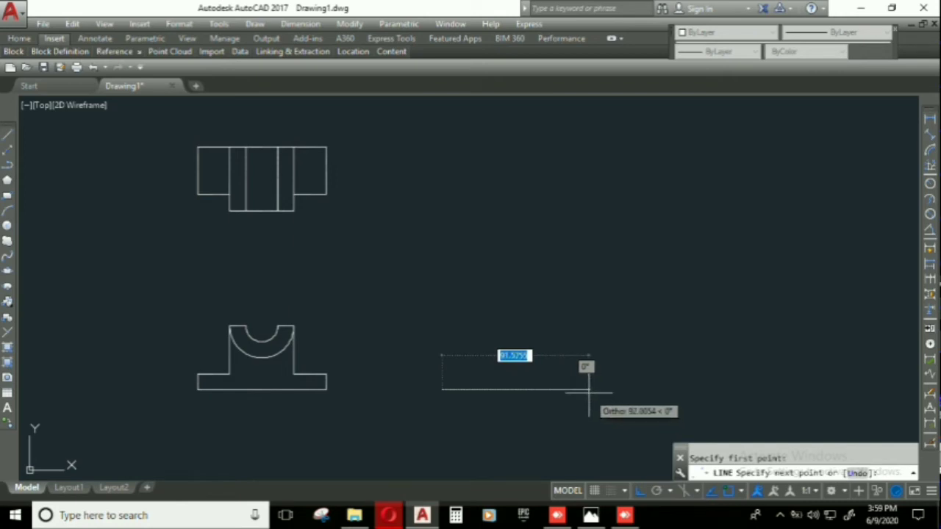
{"action": "type", "text": "30"}
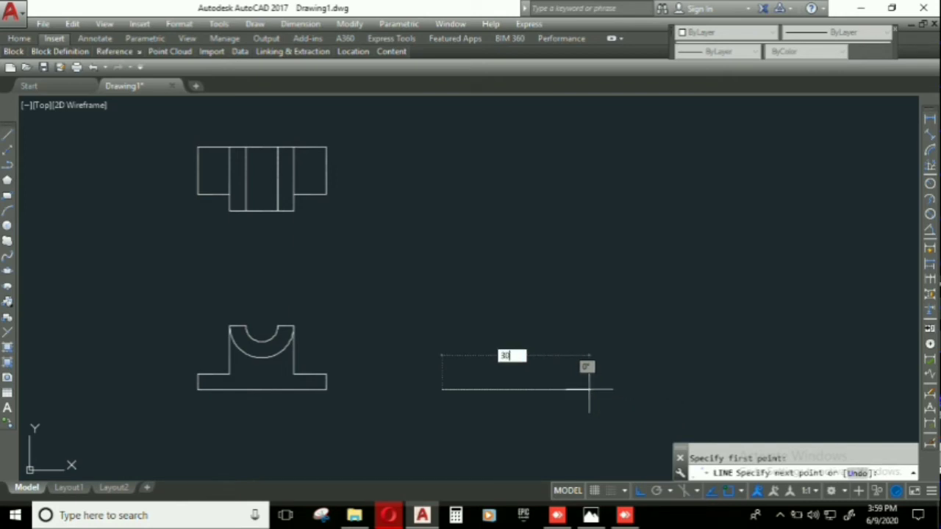
{"action": "key", "text": "Return"}
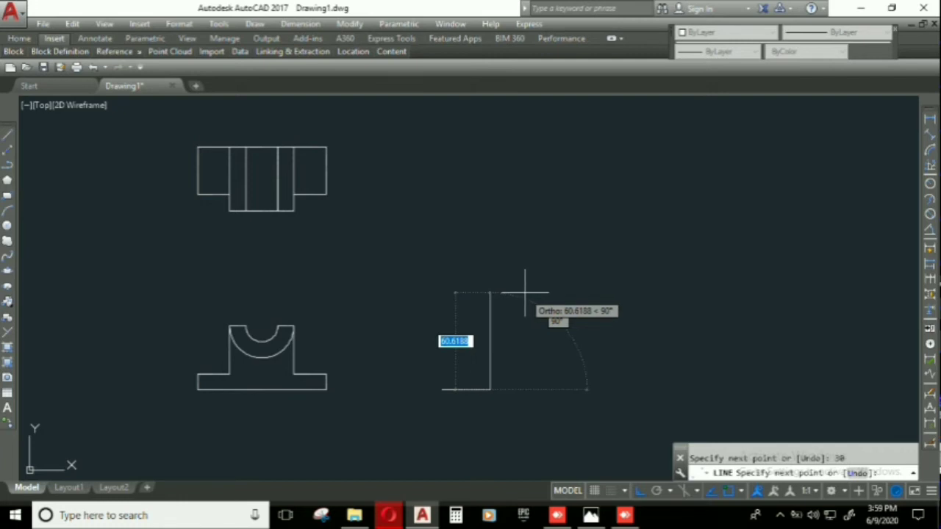
{"action": "type", "text": "4"}
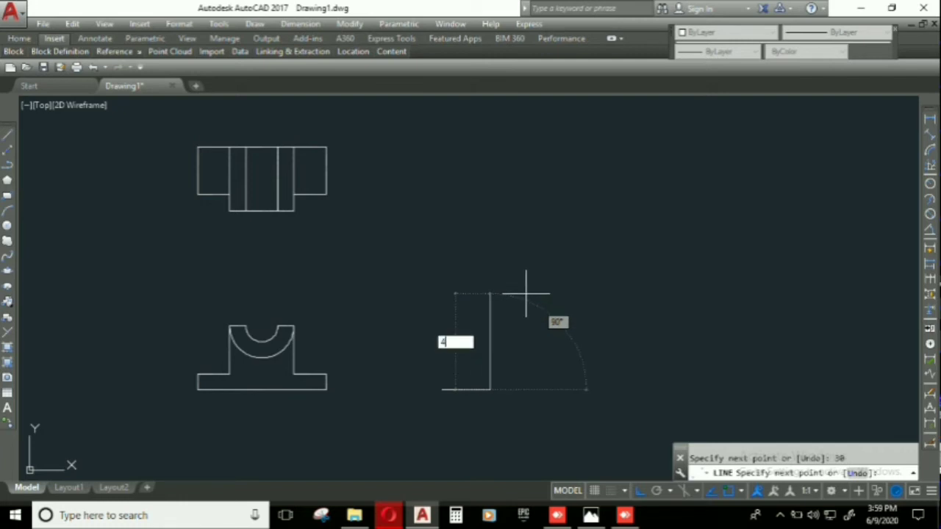
{"action": "key", "text": "Return"}
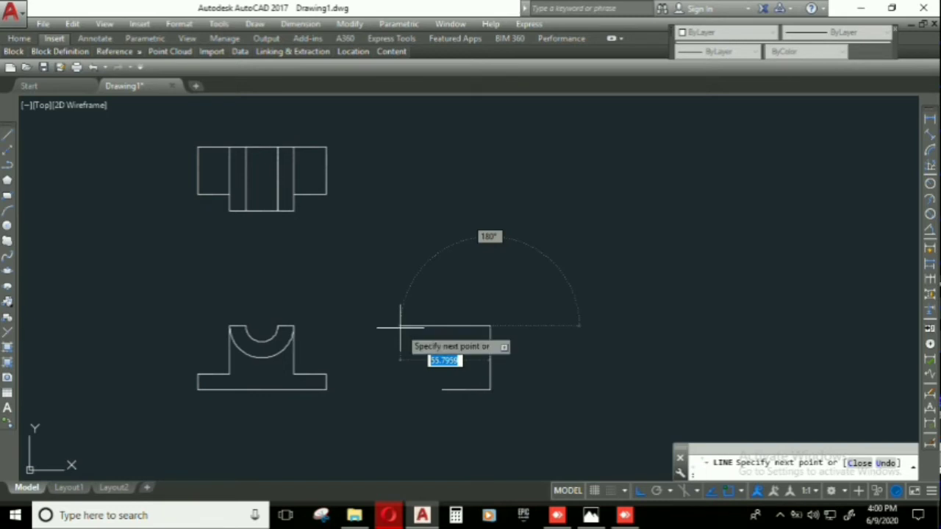
{"action": "type", "text": "4"}
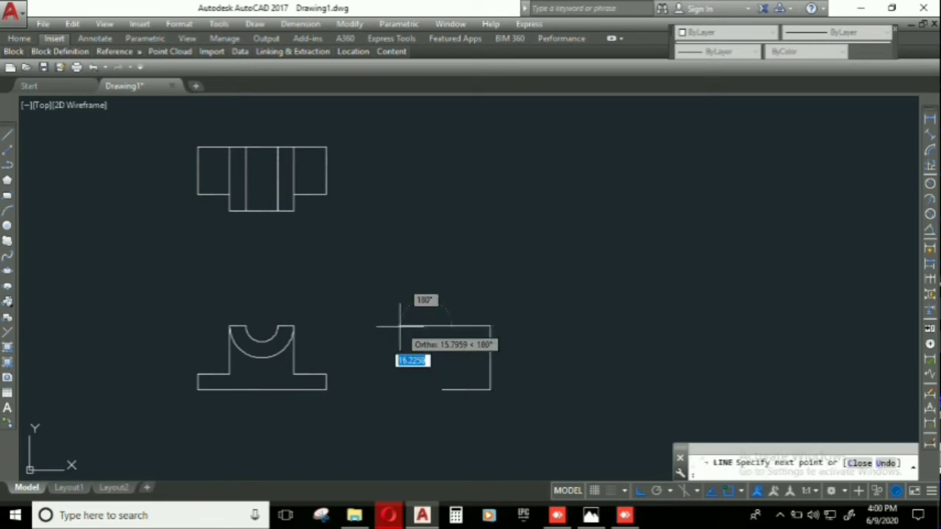
{"action": "key", "text": "Return"}
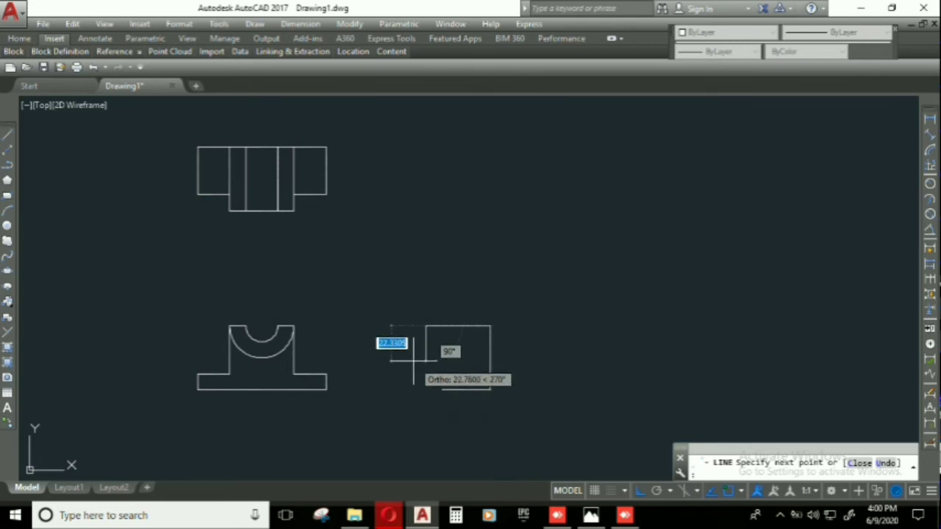
{"action": "type", "text": "20"}
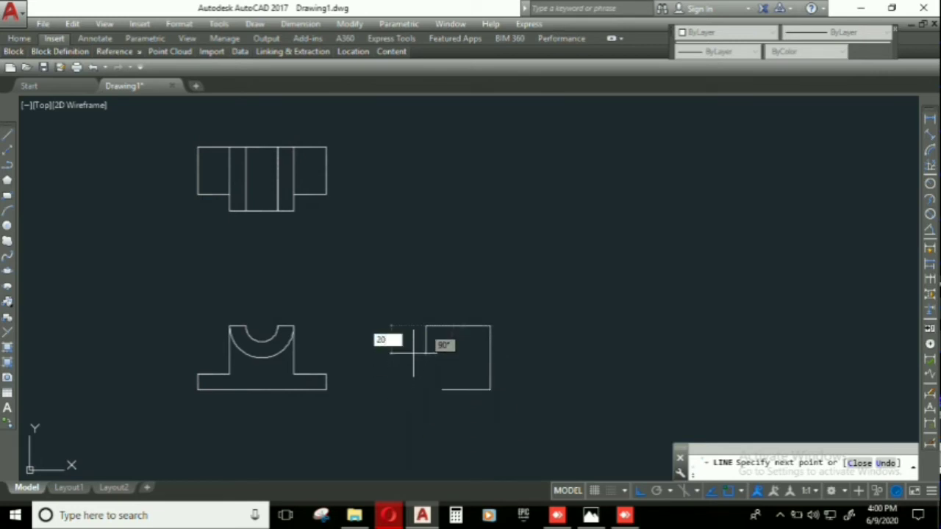
{"action": "key", "text": "Return"}
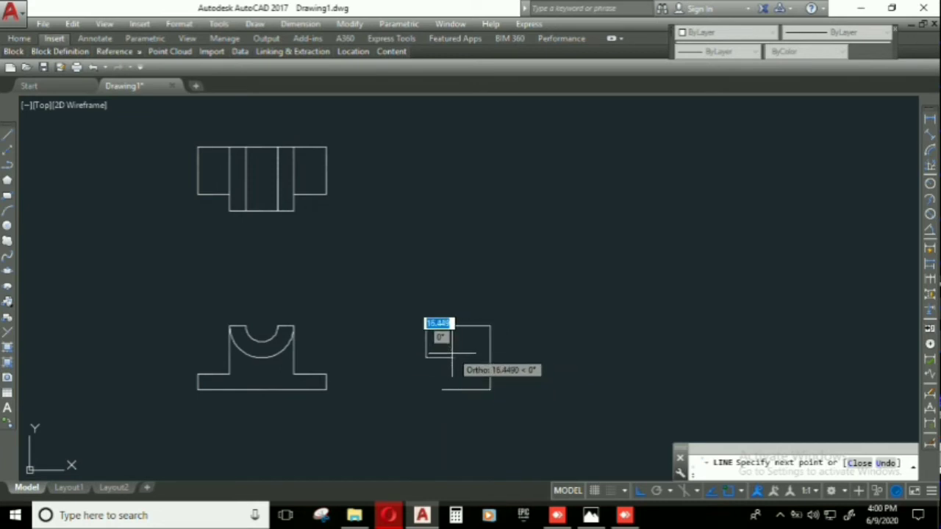
{"action": "type", "text": "10"}
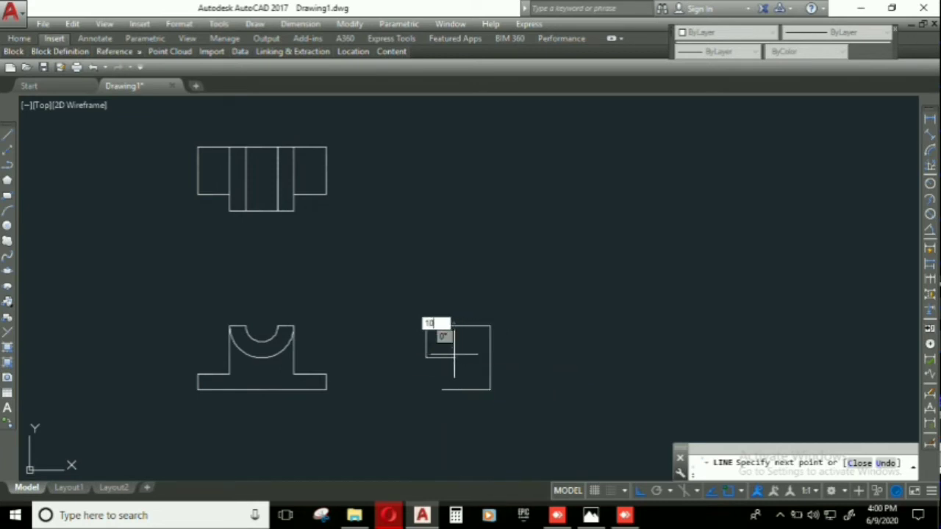
{"action": "key", "text": "Return"}
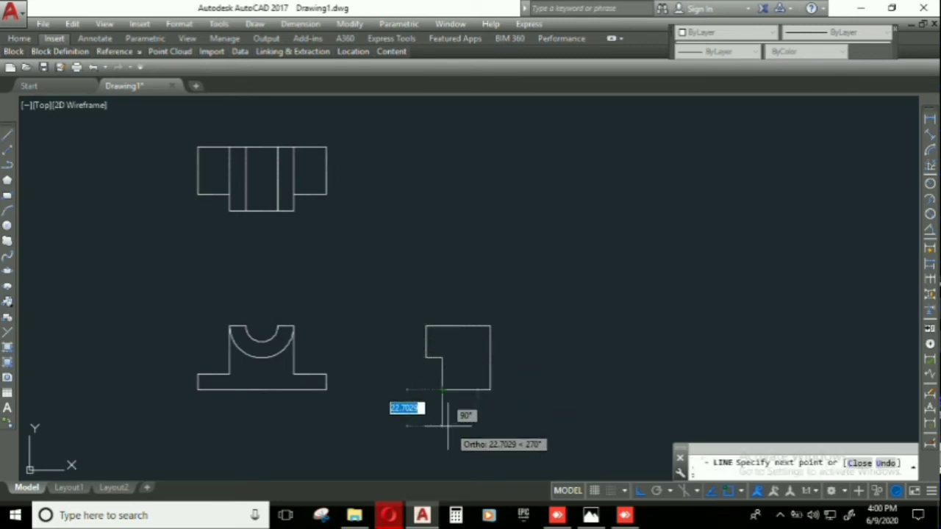
{"action": "key", "text": "Escape"}
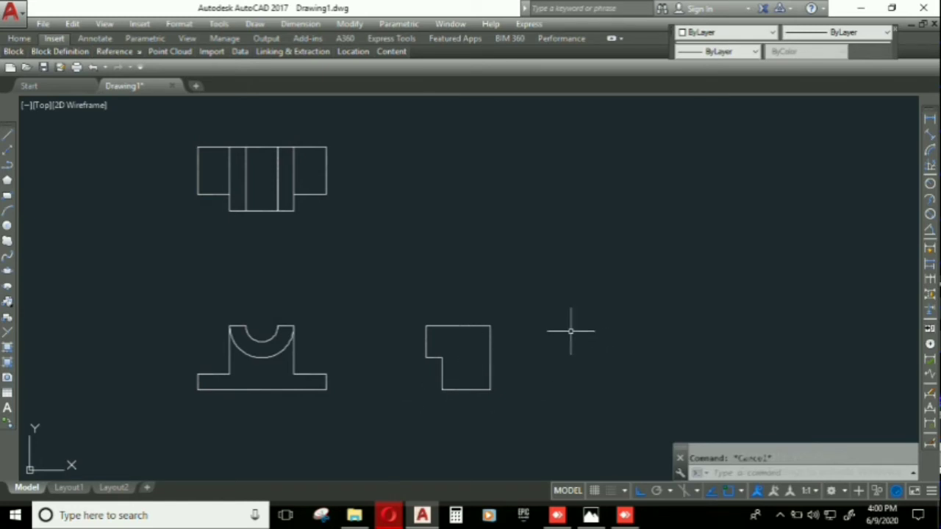
- Offset a side-view line by 10 to add an interior line above the base
{"action": "type", "text": "o"}
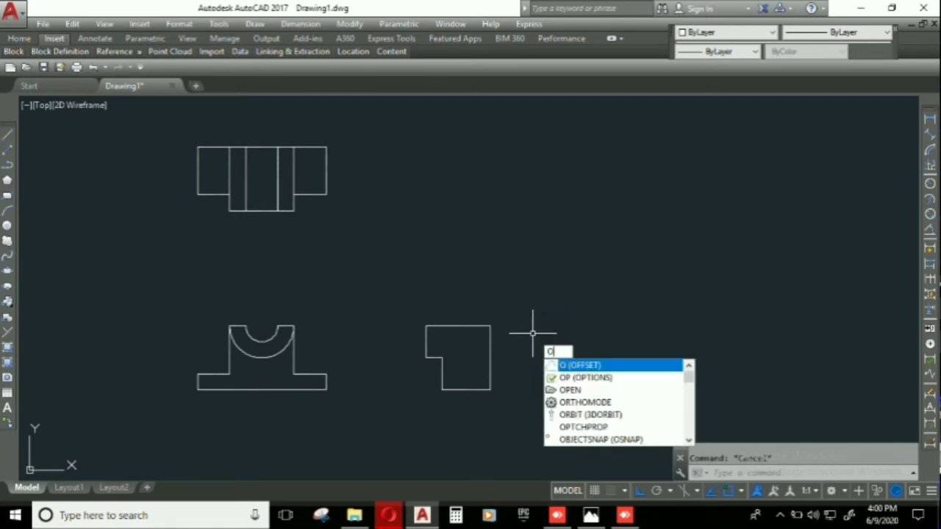
{"action": "key", "text": "Return"}
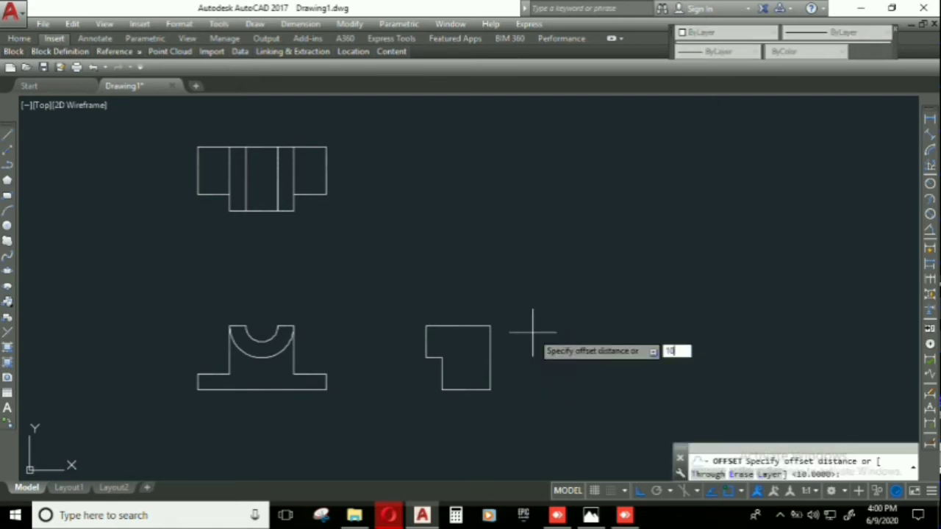
{"action": "key", "text": "Return"}
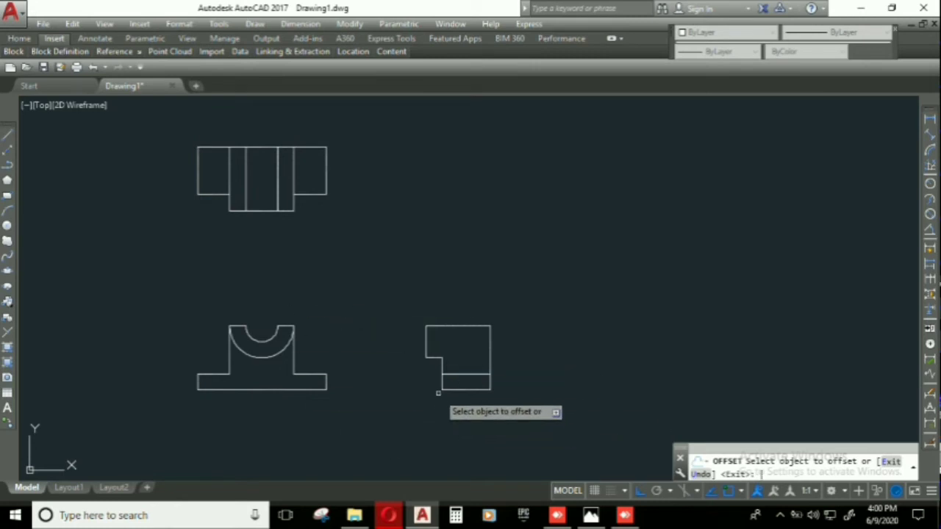
{"action": "type", "text": "EX"}
{"action": "key", "text": "Return"}
{"action": "key", "text": "Return"}
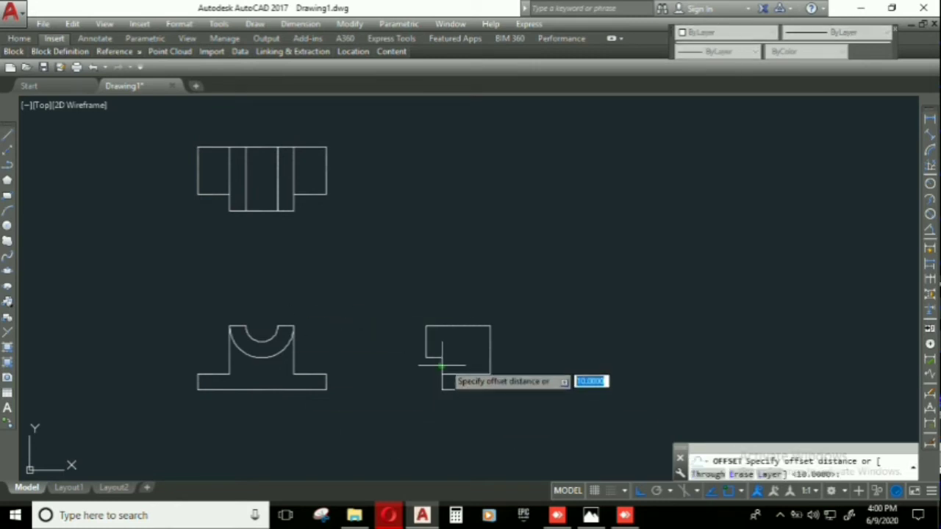
{"action": "key", "text": "Escape"}
- Extend the side view's interior lines to its boundaries, then start a new line
{"action": "type", "text": "EX"}
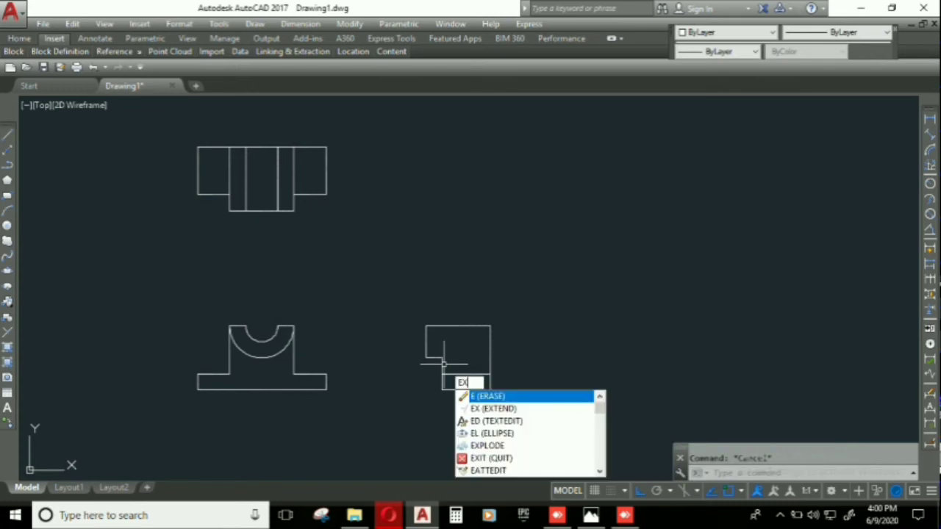
{"action": "key", "text": "Return"}
{"action": "key", "text": "Return"}
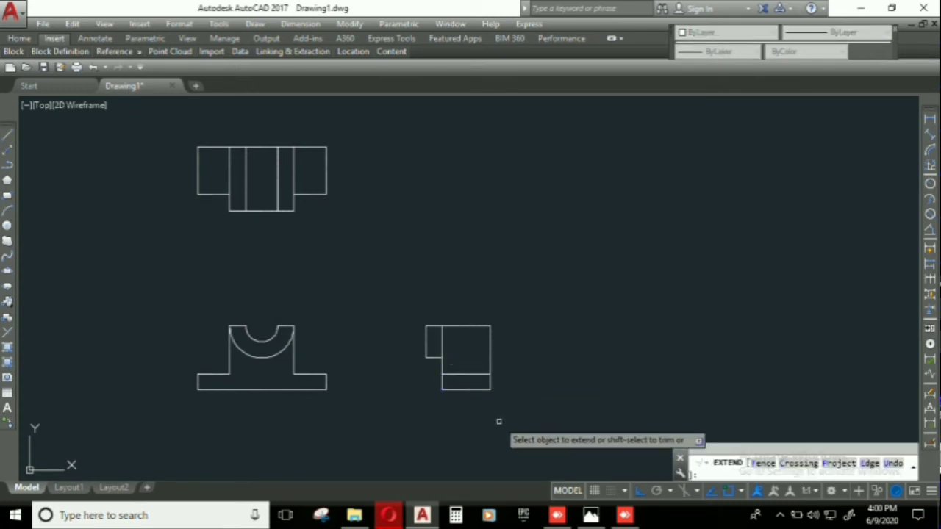
{"action": "key", "text": "Escape"}
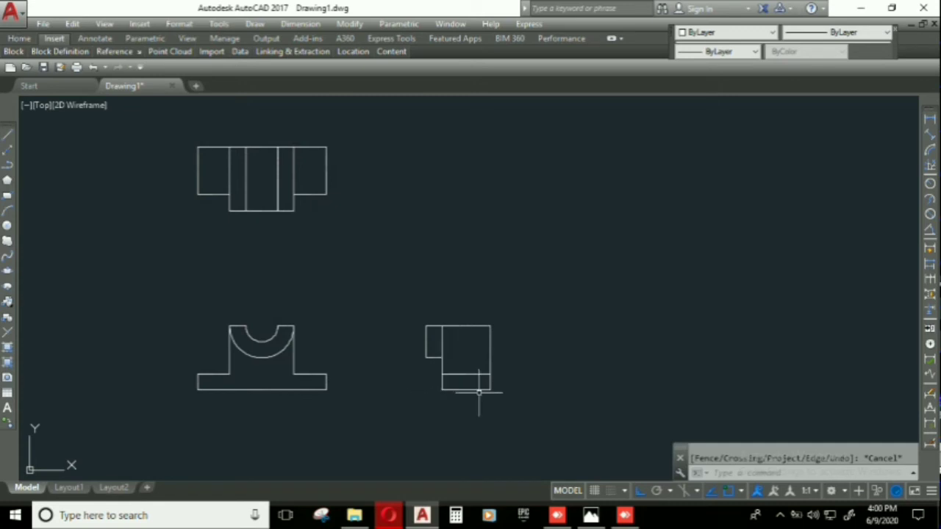
{"action": "key", "text": "Escape"}
{"action": "type", "text": "l"}
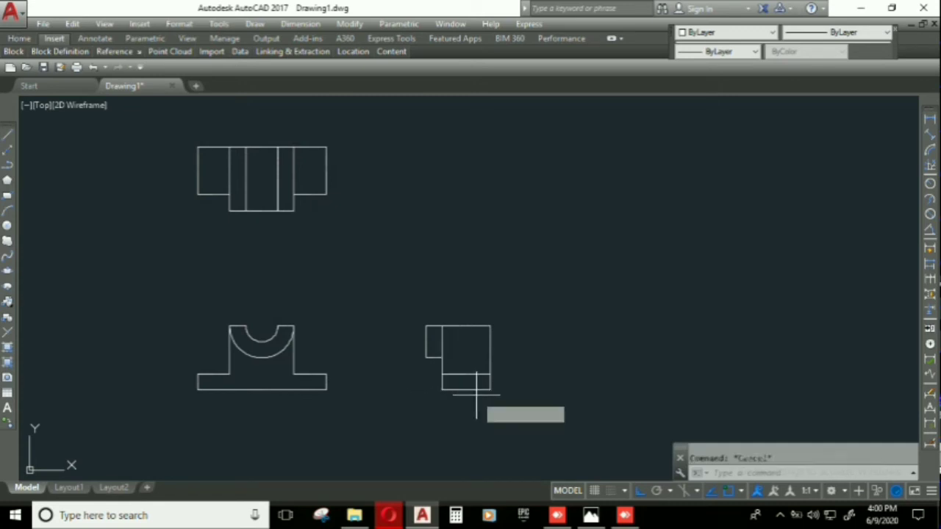
{"action": "key", "text": "Return"}
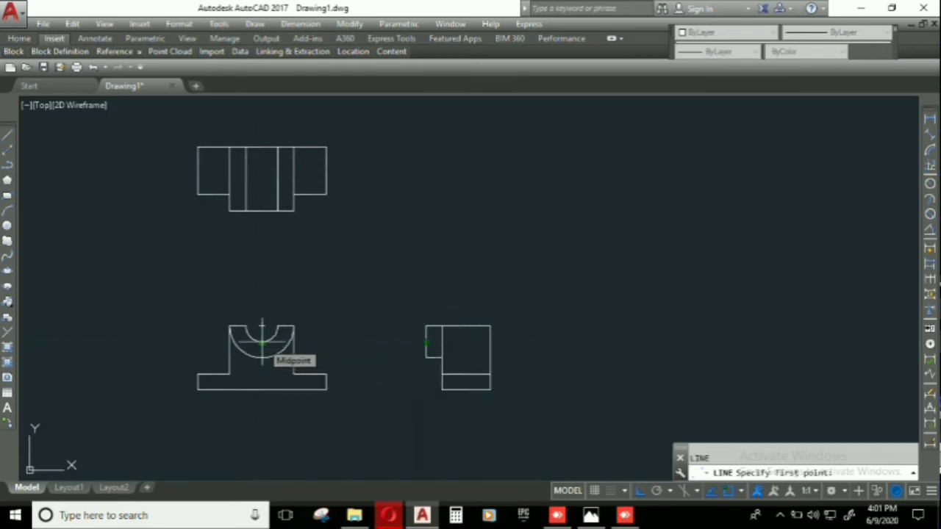
- Draw a horizontal line from the arc's lowest point, trimmed to the side view's width
{"action": "left_click", "coordinate": [262, 342]}
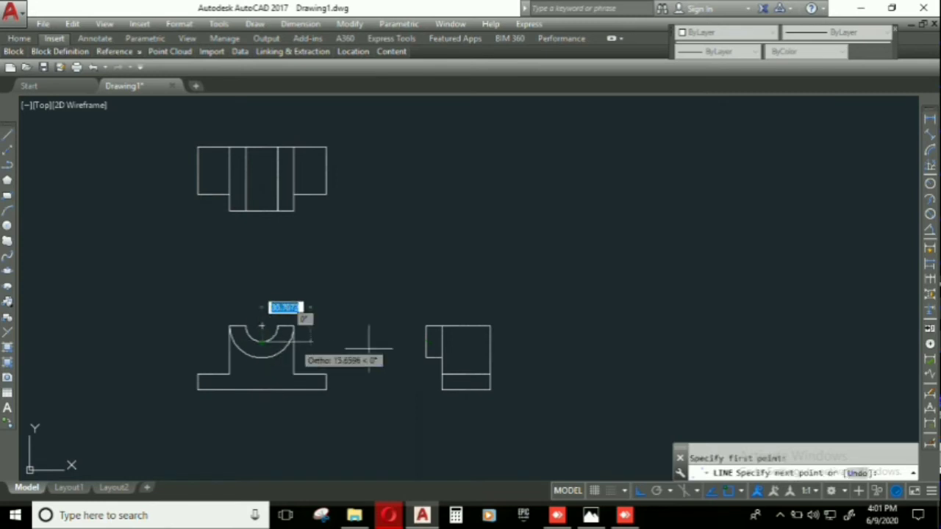
{"action": "left_click", "coordinate": [531, 323]}
{"action": "key", "text": "Escape"}
{"action": "type", "text": "tr"}
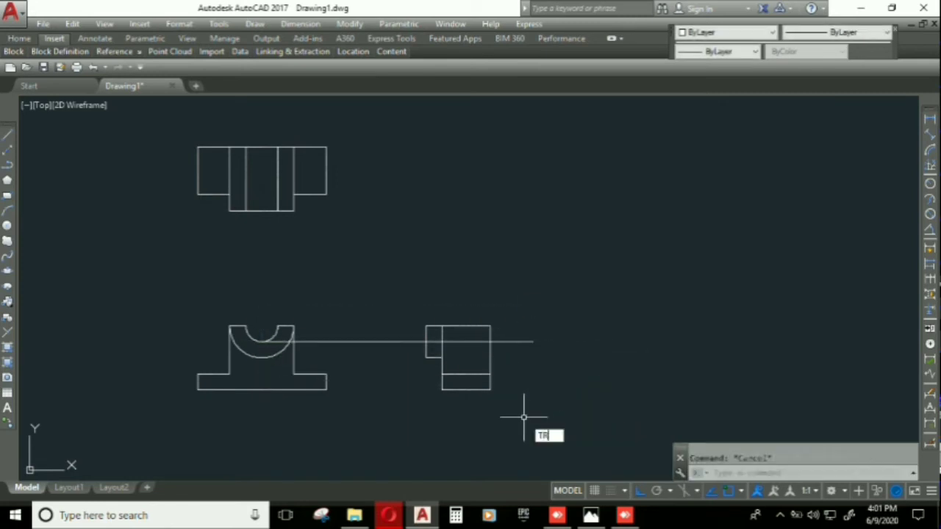
{"action": "key", "text": "Return"}
{"action": "key", "text": "Return"}
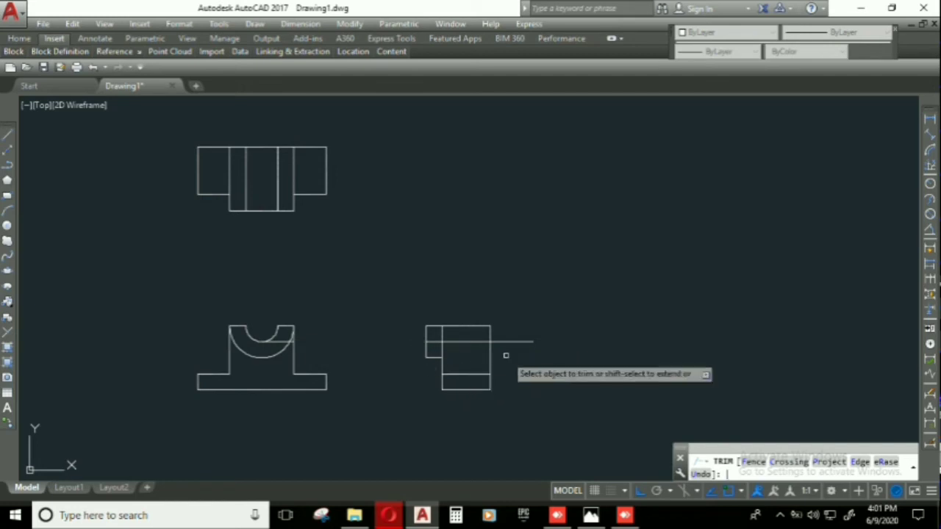
{"action": "left_click", "coordinate": [510, 343]}
{"action": "left_click", "coordinate": [338, 342]}
{"action": "key", "text": "Escape"}
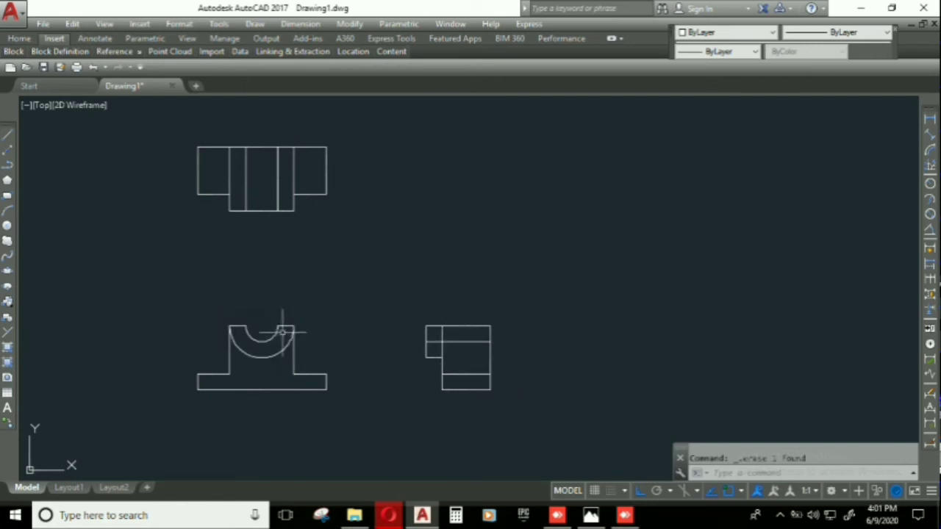
{"action": "left_click", "coordinate": [455, 340]}
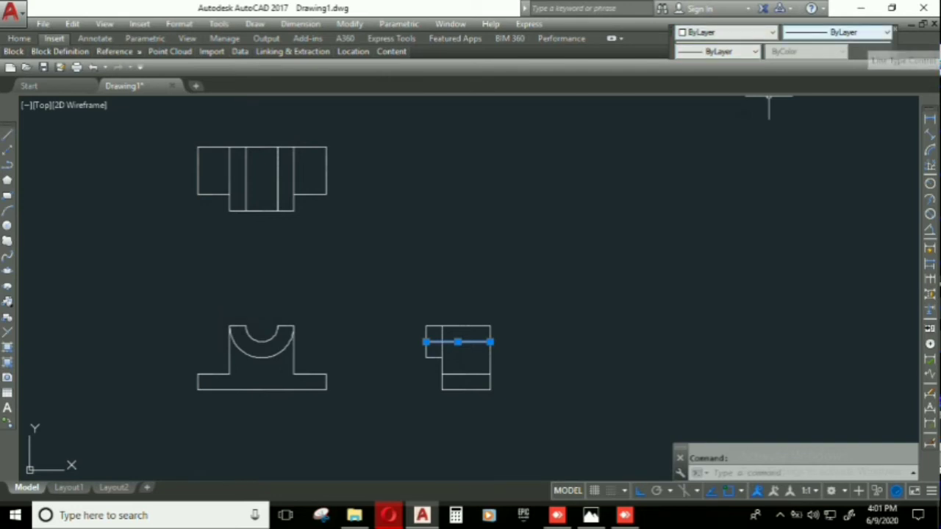
- Load the HIDDEN linetype from acadiso.lin through the Linetype Manager
{"action": "left_click", "coordinate": [845, 32]}
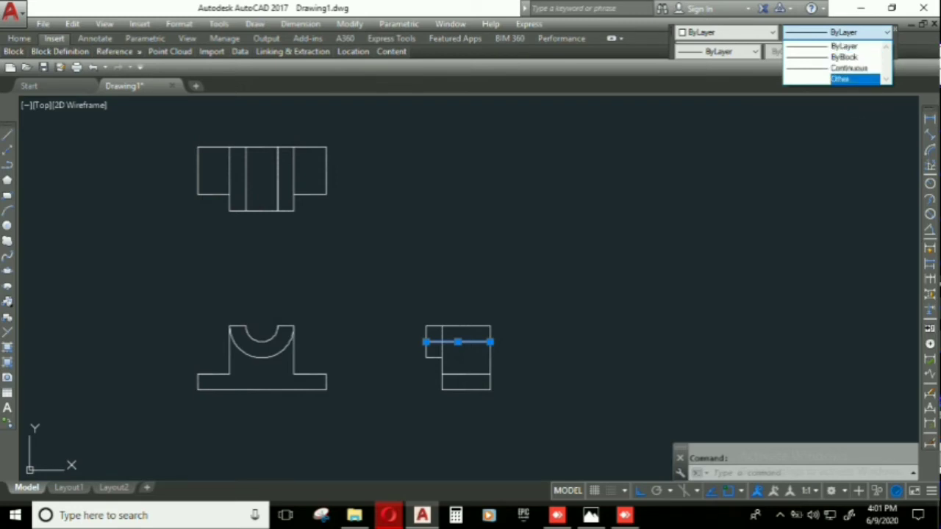
{"action": "left_click", "coordinate": [841, 79]}
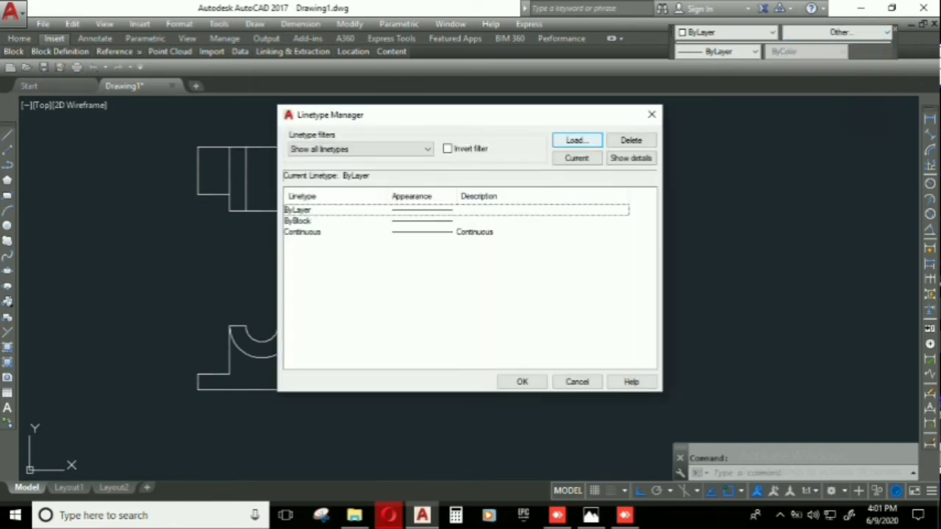
{"action": "left_click", "coordinate": [577, 139]}
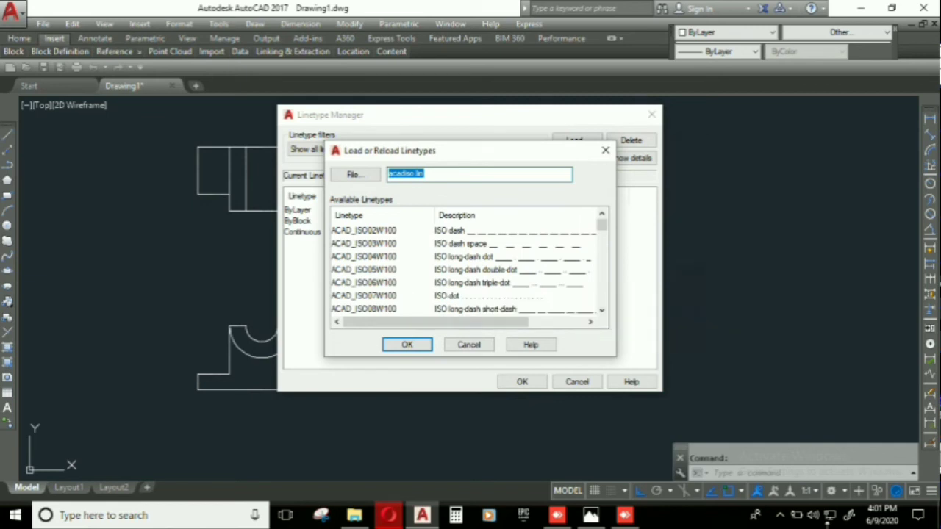
{"action": "left_click", "coordinate": [364, 257]}
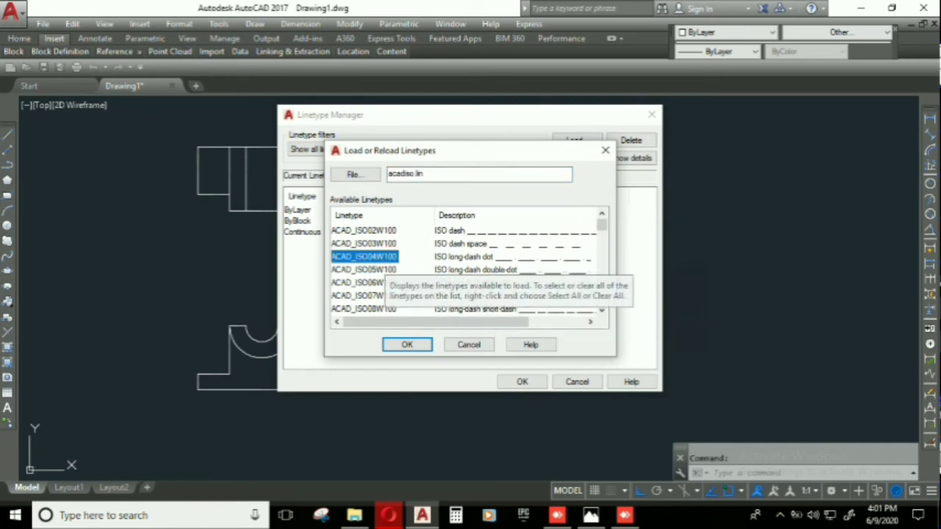
{"action": "key", "text": "h"}
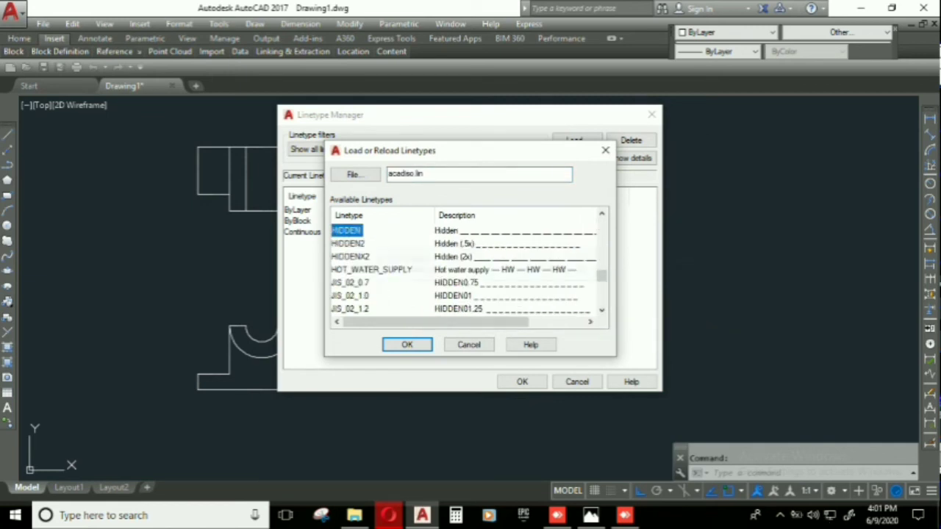
{"action": "key", "text": "Return"}
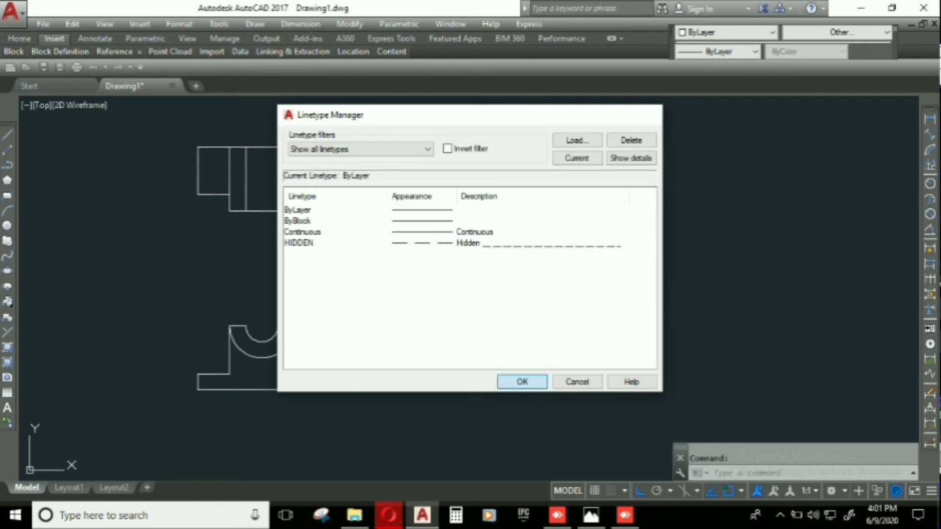
{"action": "left_click", "coordinate": [522, 382]}
{"action": "left_click", "coordinate": [838, 32]}
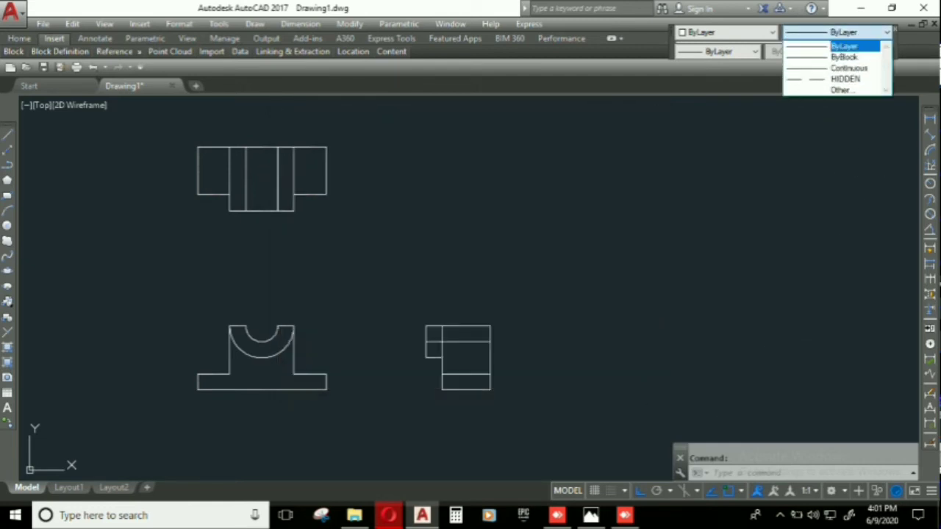
- Change the side view's horizontal line to the HIDDEN dashed linetype
{"action": "left_click", "coordinate": [450, 346]}
{"action": "left_click", "coordinate": [452, 336]}
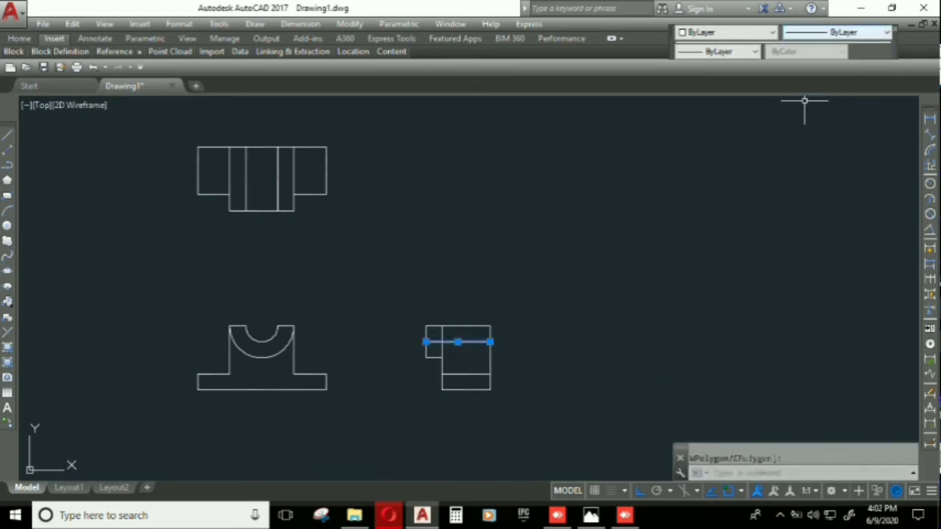
{"action": "left_click", "coordinate": [838, 32]}
{"action": "left_click", "coordinate": [808, 78]}
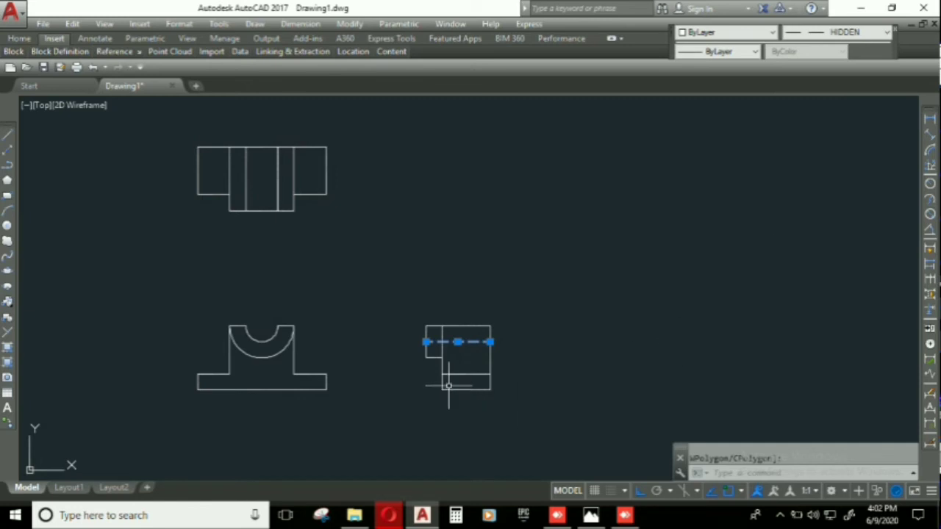
{"action": "key", "text": "Escape"}
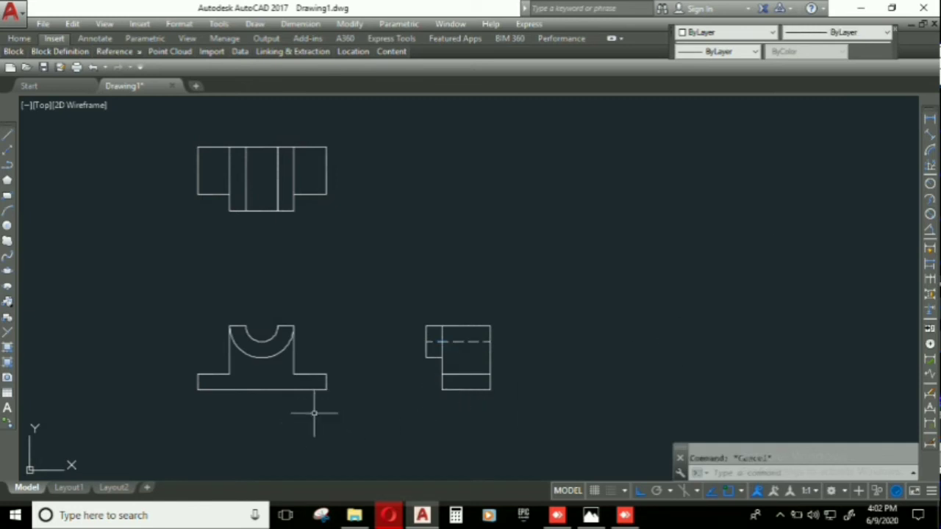
{"action": "middle_click_drag", "start_coordinate": [378, 410], "coordinate": [477, 405]}
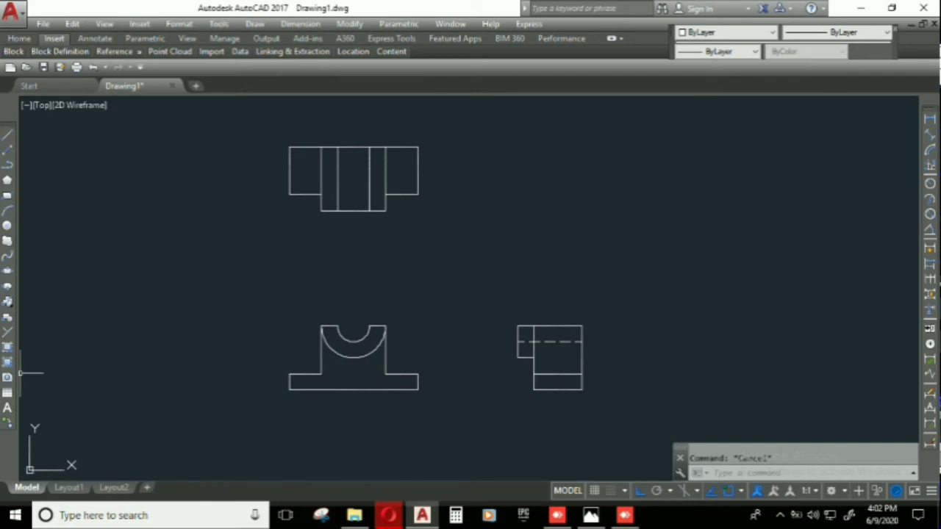
- Place a 'FRONT VIEW' multiline text label below the front view in Arial, height 6
{"action": "left_click", "coordinate": [7, 408]}
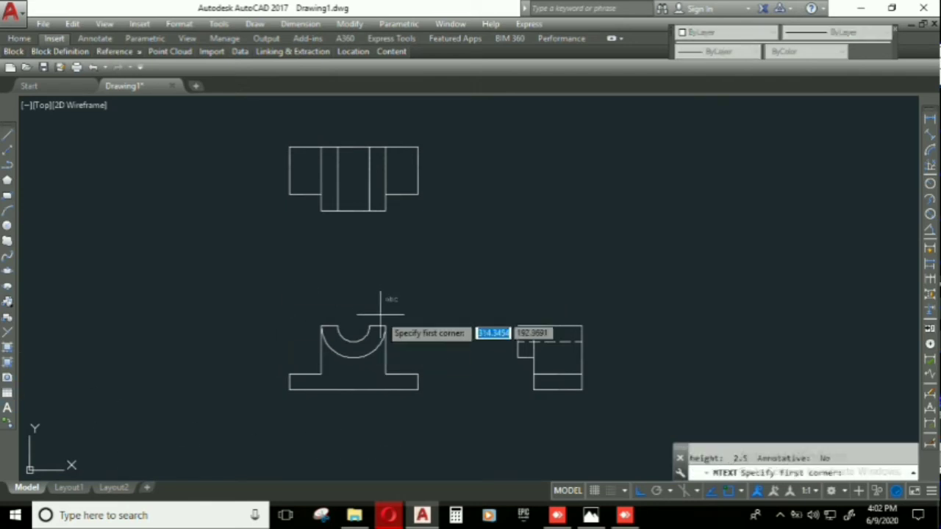
{"action": "scroll", "coordinate": [326, 431], "scroll_direction": "up", "scroll_amount": 4}
{"action": "middle_click_drag", "start_coordinate": [351, 413], "coordinate": [453, 287]}
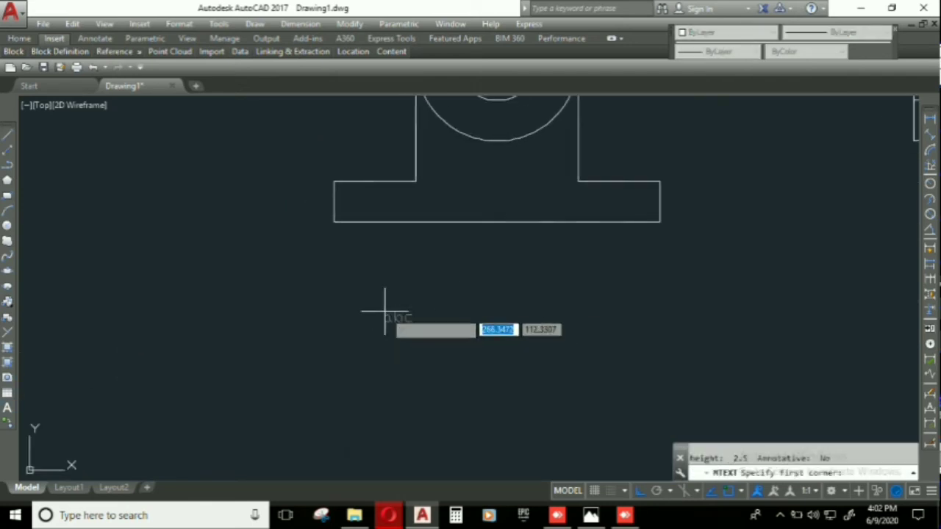
{"action": "left_click", "coordinate": [380, 308]}
{"action": "left_click", "coordinate": [605, 372]}
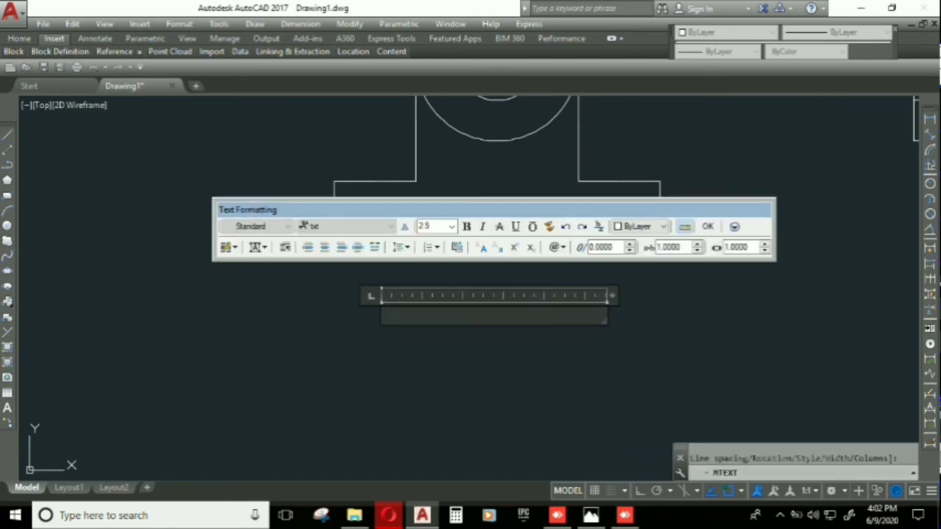
{"action": "left_click", "coordinate": [392, 226]}
{"action": "left_click", "coordinate": [317, 375]}
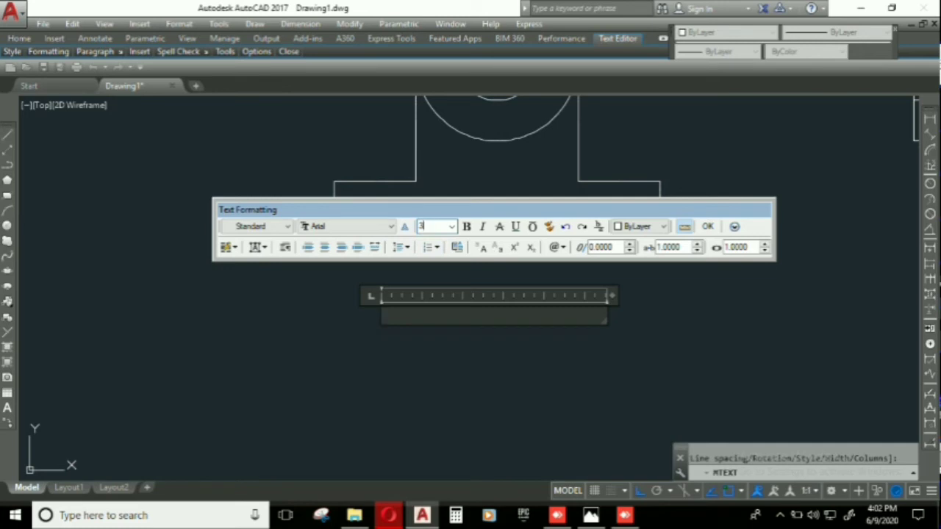
{"action": "type", "text": "6"}
{"action": "key", "text": "Return"}
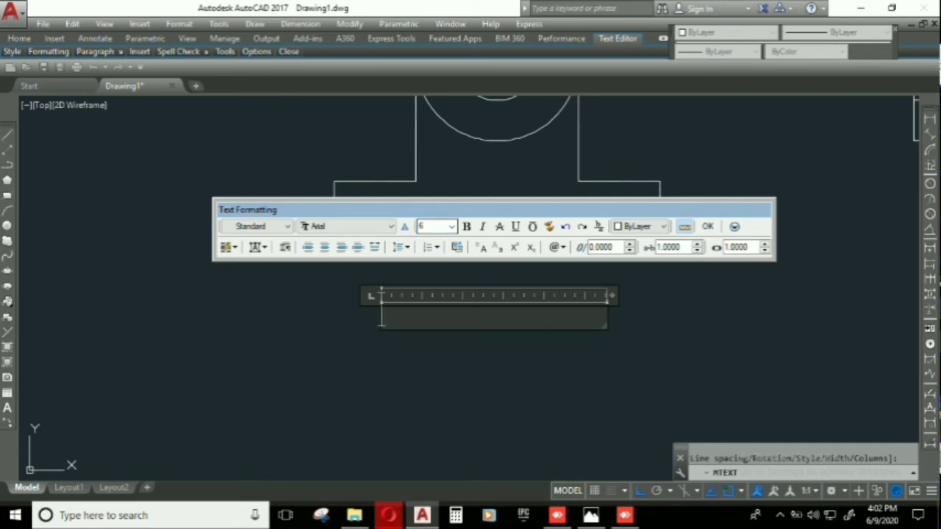
{"action": "type", "text": "FRONT VIEW"}
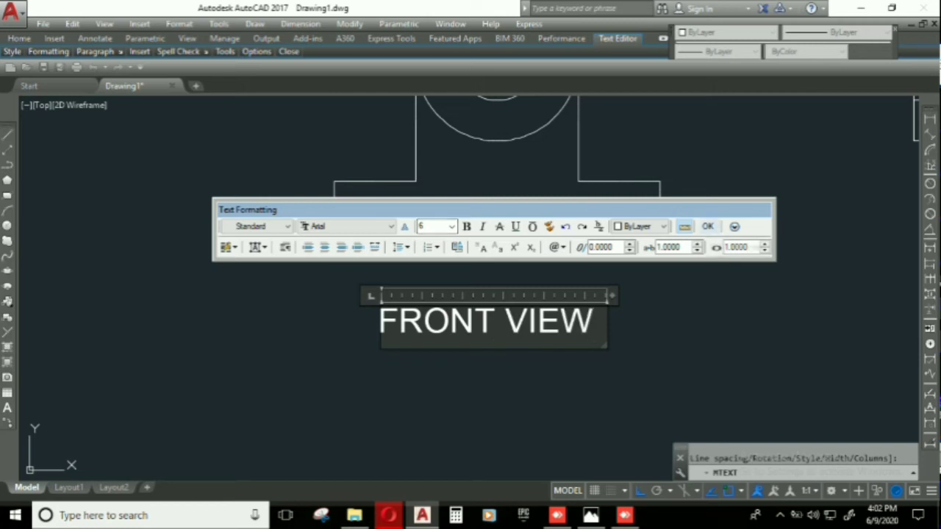
{"action": "key", "text": "ctrl+Return"}
{"action": "scroll", "coordinate": [544, 287], "scroll_direction": "down", "scroll_amount": 2}
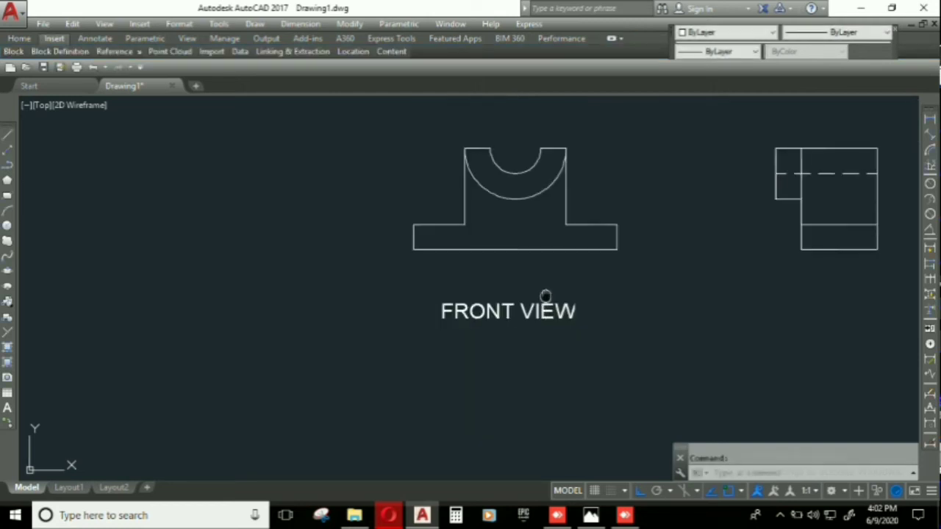
{"action": "scroll", "coordinate": [514, 309], "scroll_direction": "down", "scroll_amount": 2}
- Copy the FRONT VIEW label to positions below the top view and the side view
{"action": "type", "text": "co"}
{"action": "key", "text": "Return"}
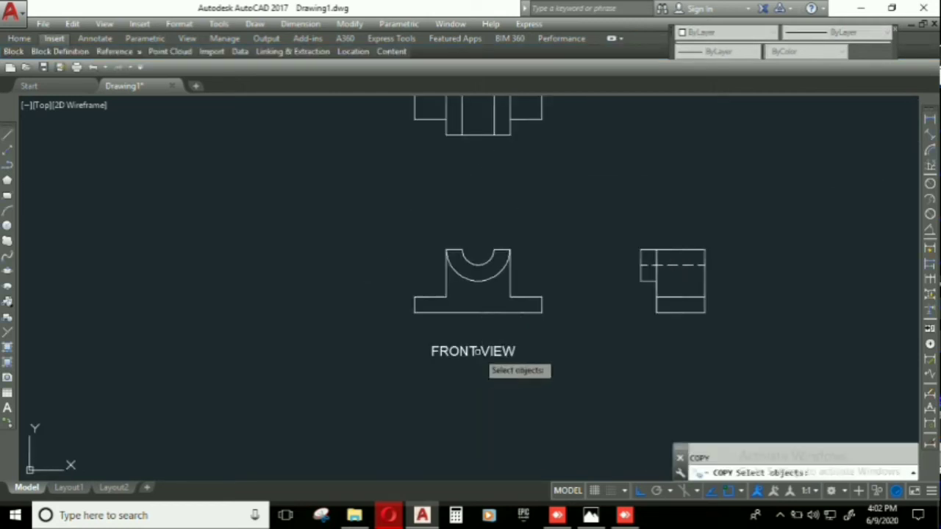
{"action": "left_click", "coordinate": [485, 352]}
{"action": "key", "text": "Return"}
{"action": "left_click", "coordinate": [500, 351]}
{"action": "left_click", "coordinate": [500, 171]}
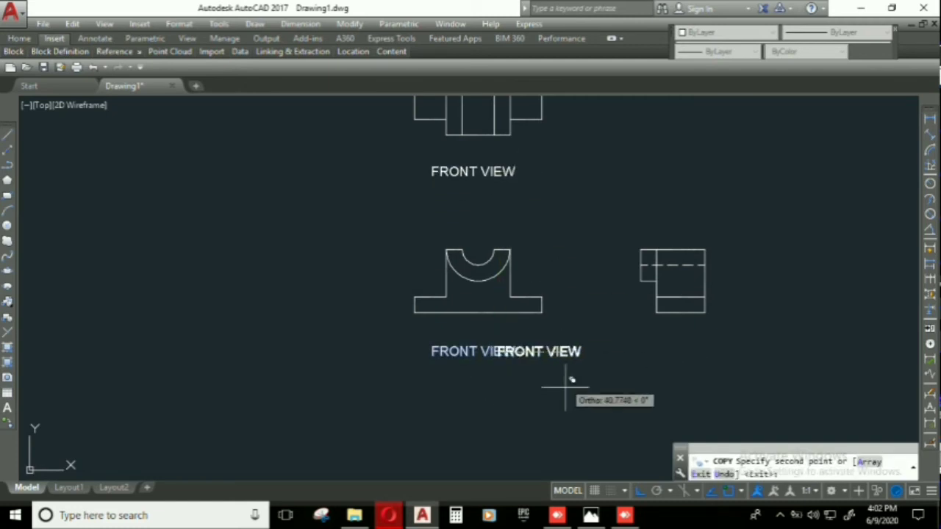
{"action": "left_click", "coordinate": [709, 352]}
{"action": "key", "text": "Escape"}
- Edit the copied labels to read TOP VIEW and SIDE VIEW, then frame all three views
{"action": "double_click", "coordinate": [471, 171]}
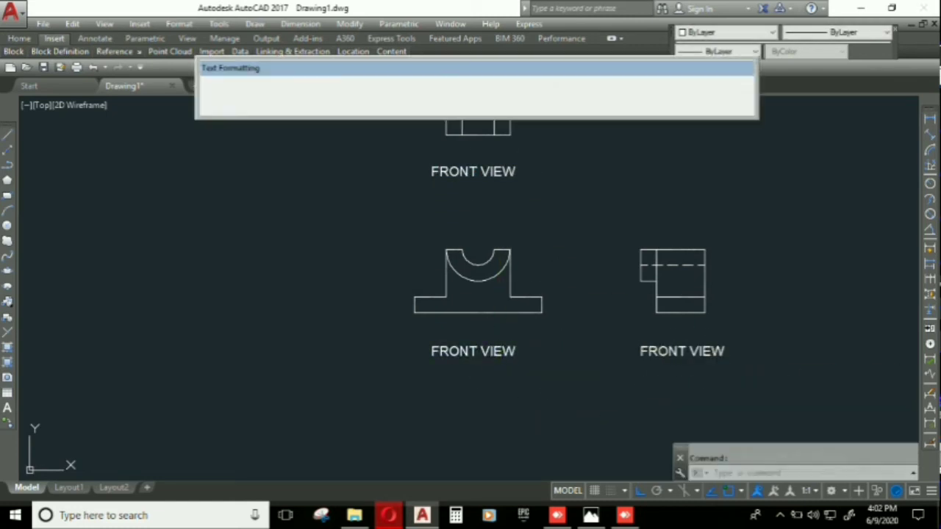
{"action": "type", "text": "TOP"}
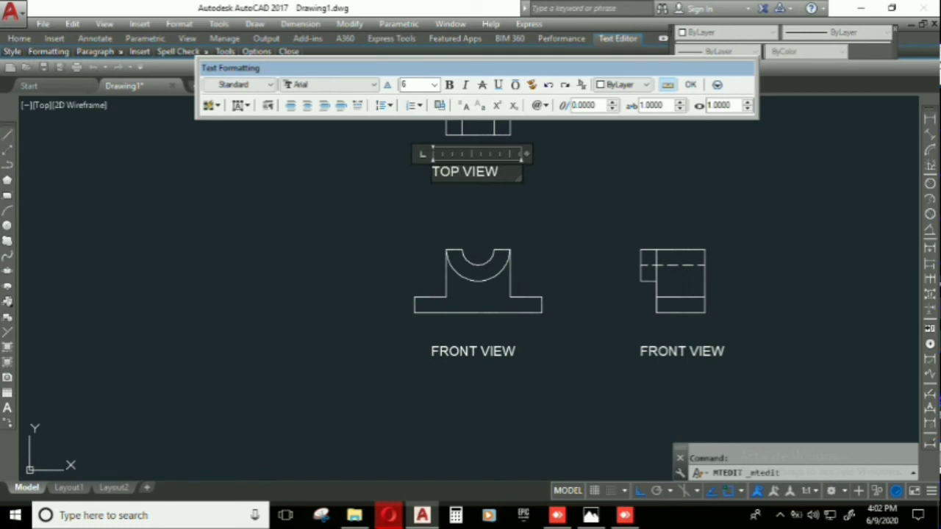
{"action": "left_click", "coordinate": [690, 371]}
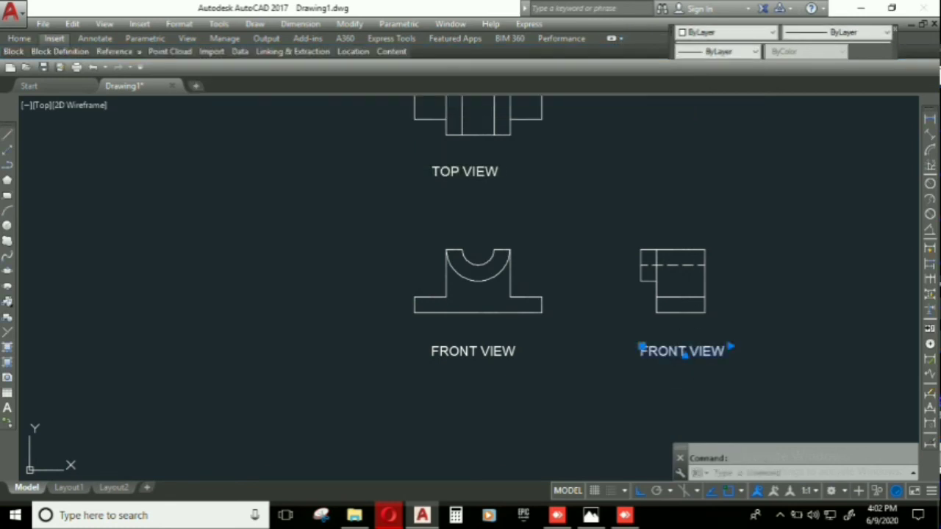
{"action": "double_click", "coordinate": [684, 352]}
{"action": "type", "text": "SIDE"}
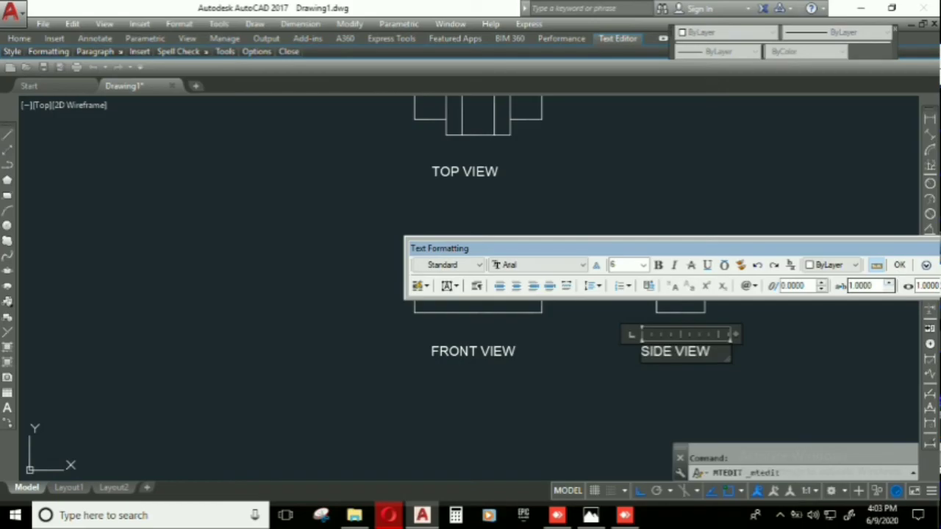
{"action": "left_click", "coordinate": [620, 273]}
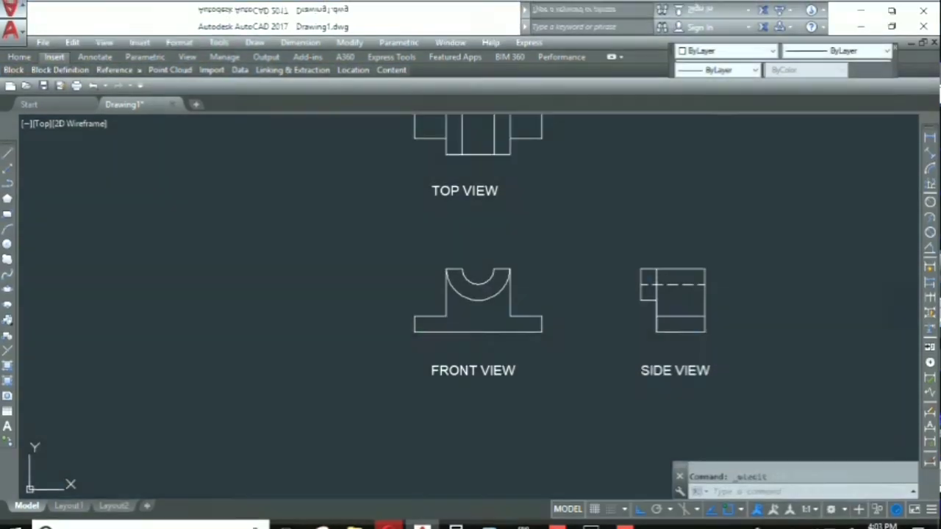
{"action": "middle_click_drag", "start_coordinate": [624, 327], "coordinate": [552, 385]}
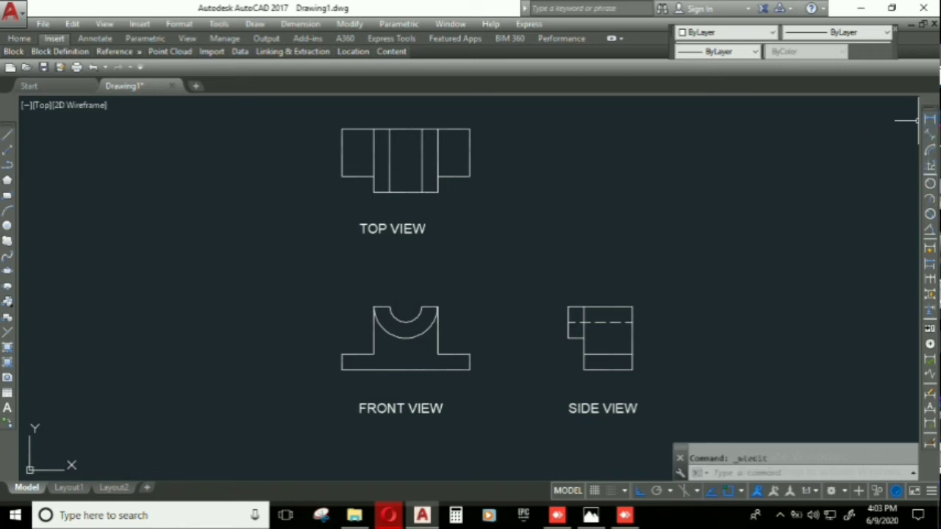
- Dimension the front view's 80 base width and 10 base height
{"action": "left_click", "coordinate": [929, 119]}
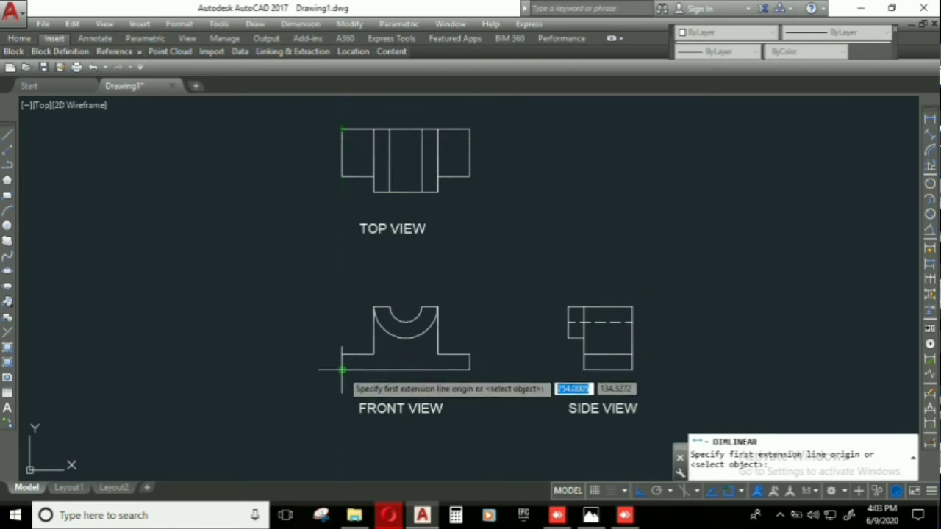
{"action": "left_click", "coordinate": [470, 369]}
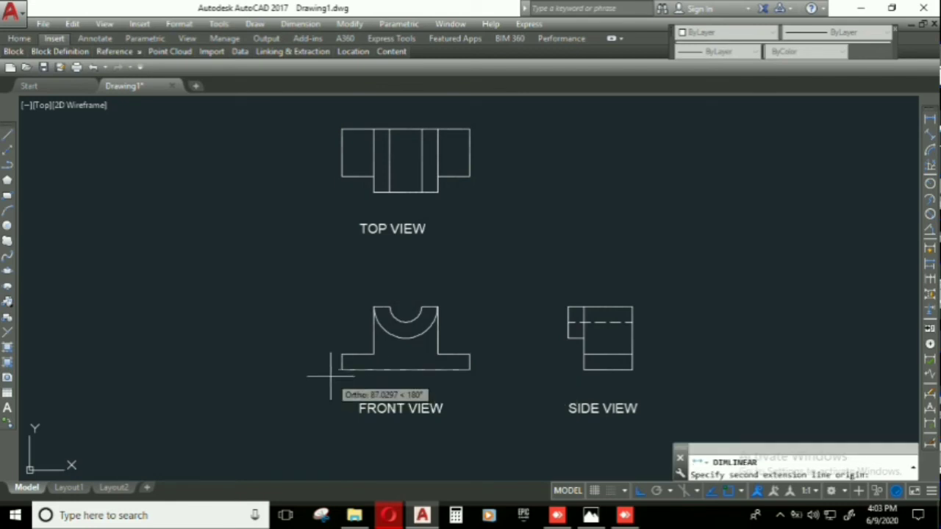
{"action": "left_click", "coordinate": [341, 370]}
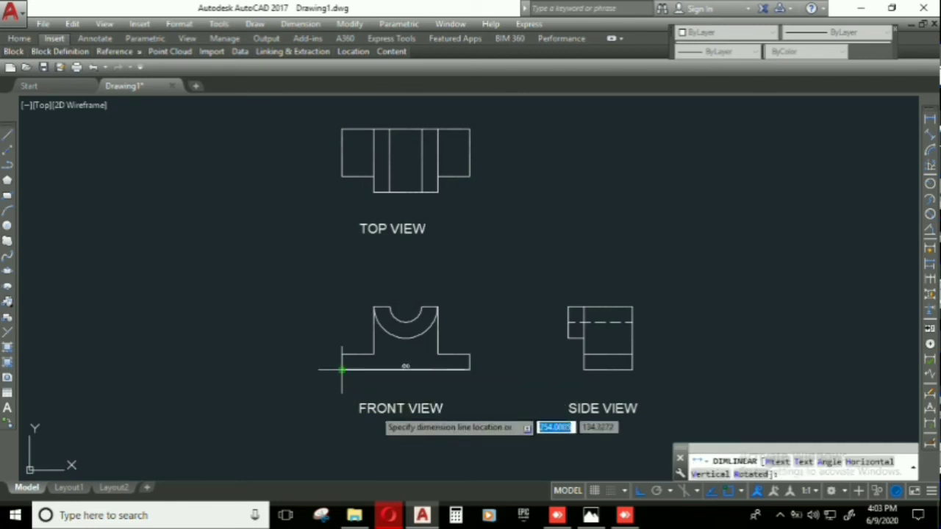
{"action": "left_click", "coordinate": [401, 386]}
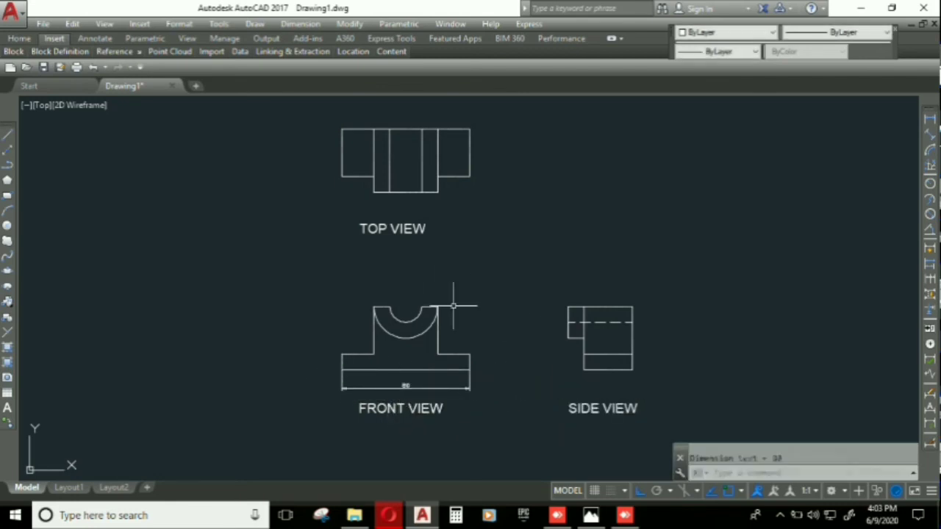
{"action": "key", "text": "Return"}
{"action": "scroll", "coordinate": [326, 361], "scroll_direction": "up", "scroll_amount": 2}
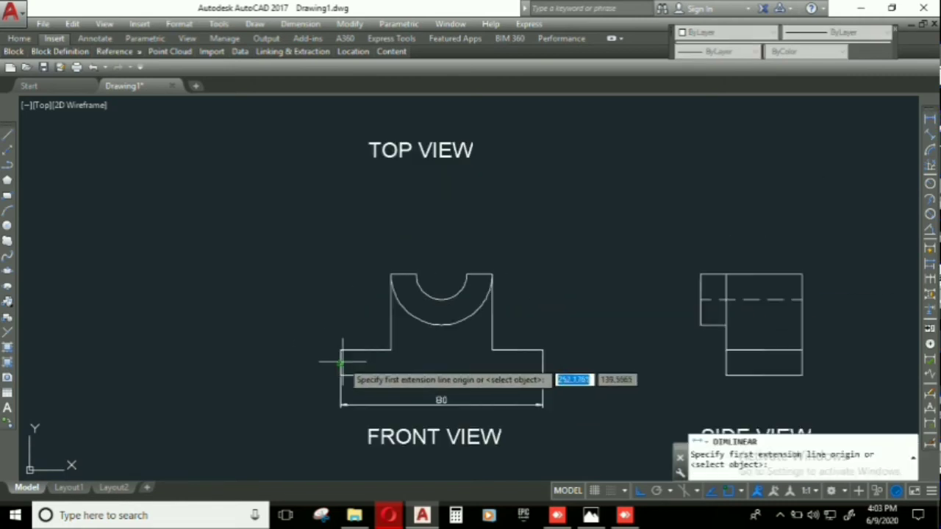
{"action": "scroll", "coordinate": [321, 382], "scroll_direction": "up", "scroll_amount": 2}
{"action": "left_click", "coordinate": [336, 383]}
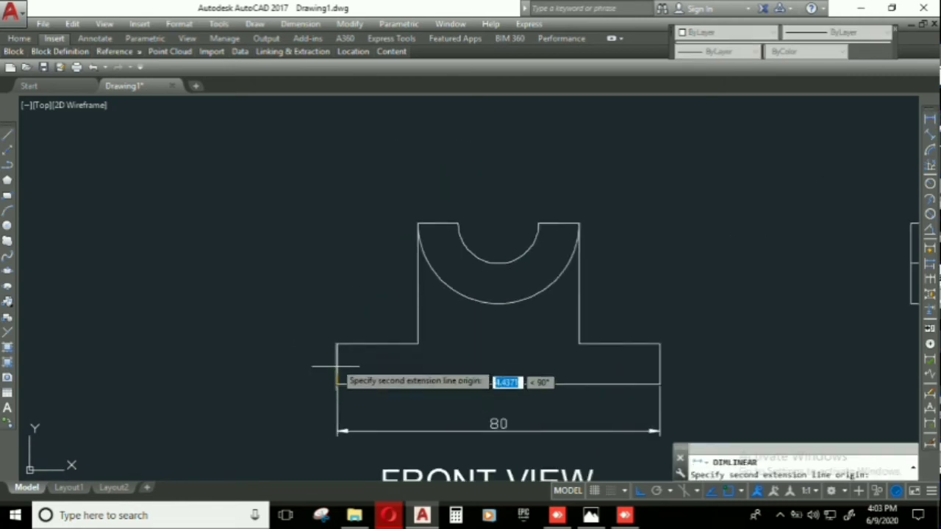
{"action": "left_click", "coordinate": [335, 343]}
{"action": "left_click", "coordinate": [313, 353]}
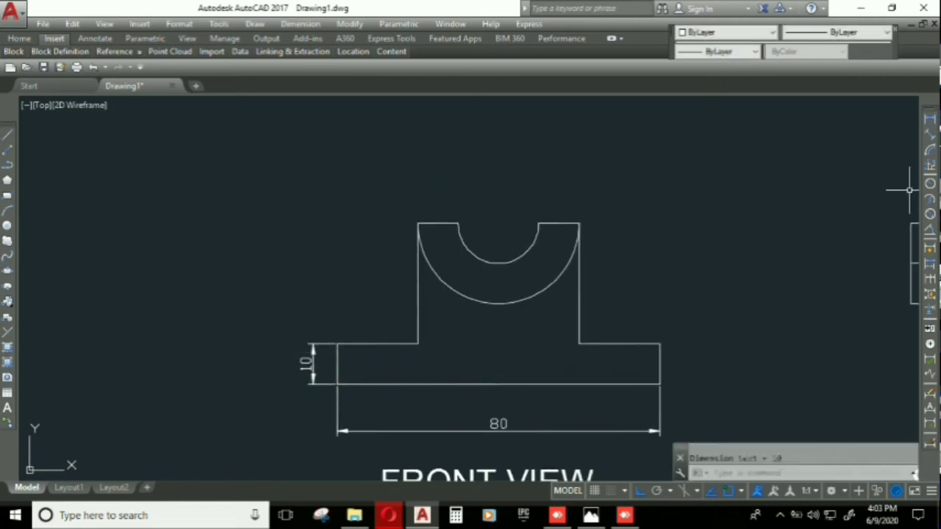
- Add the 30 and 40 overall height dimensions on the front view's left side
{"action": "key", "text": "Return"}
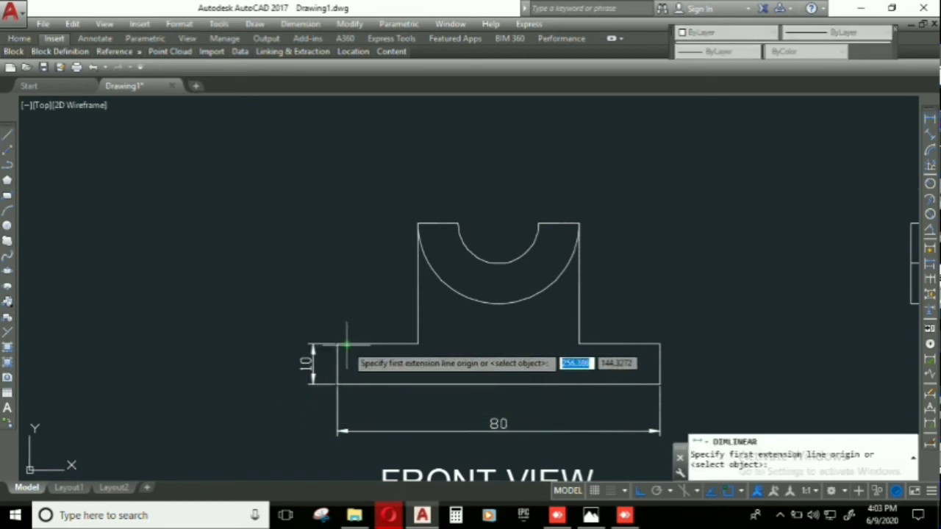
{"action": "scroll", "coordinate": [344, 352], "scroll_direction": "up", "scroll_amount": 2}
{"action": "left_click", "coordinate": [329, 341]}
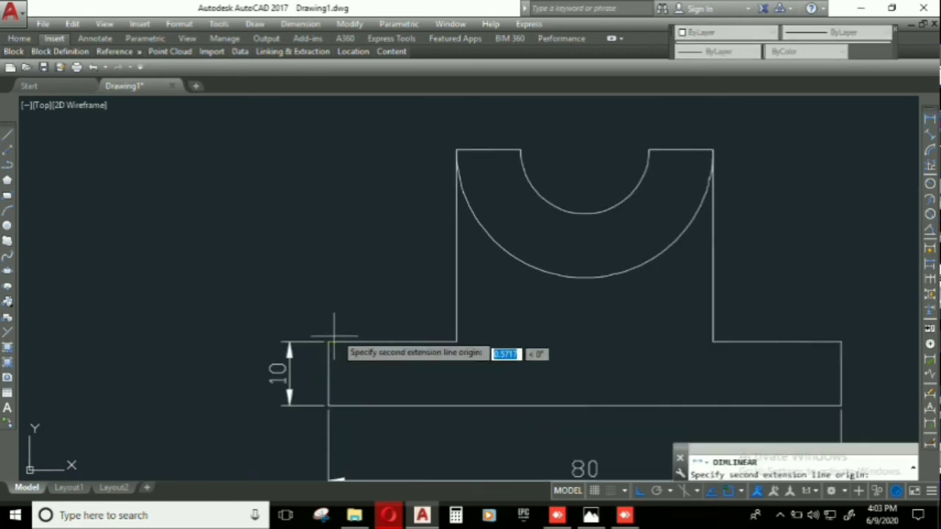
{"action": "left_click", "coordinate": [456, 150]}
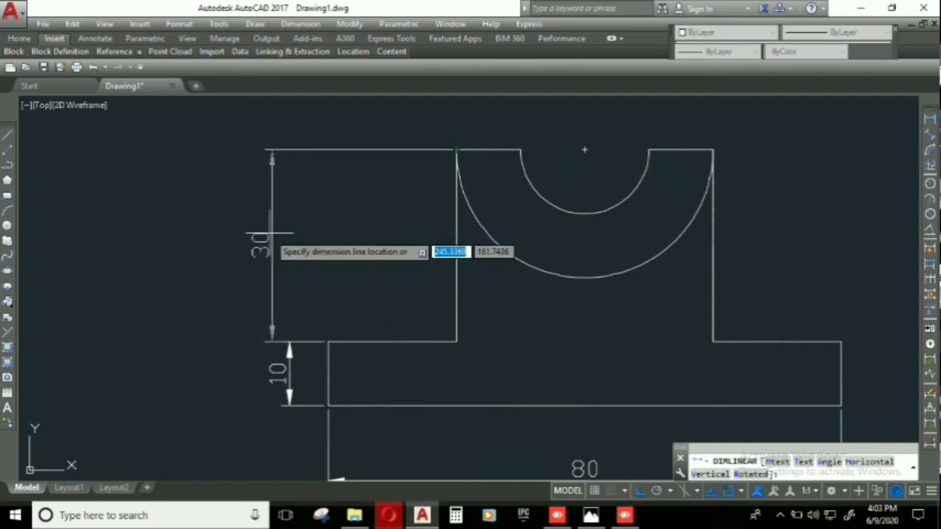
{"action": "left_click", "coordinate": [286, 247]}
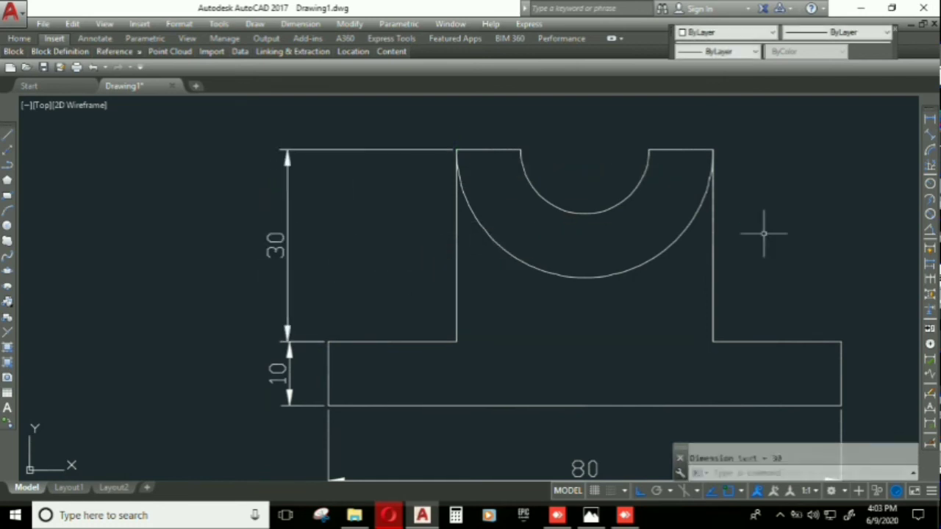
{"action": "left_click", "coordinate": [930, 118]}
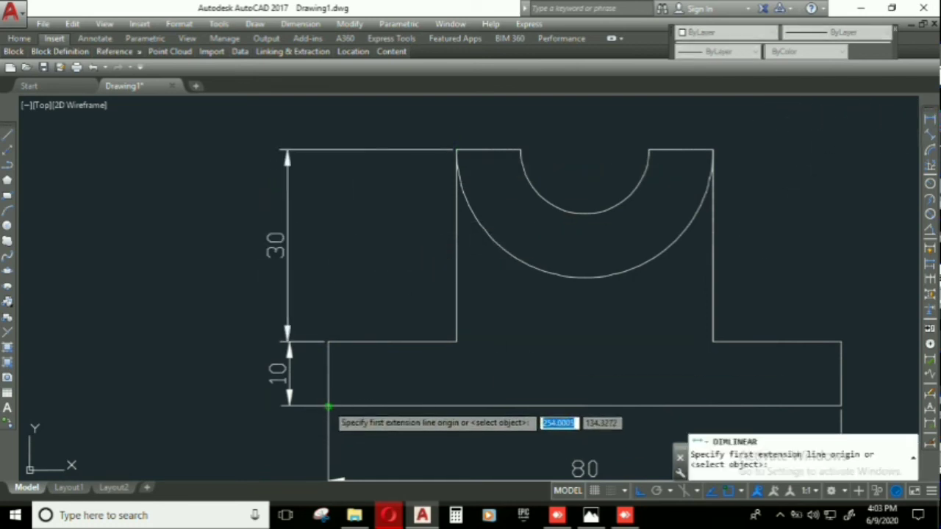
{"action": "left_click", "coordinate": [329, 406]}
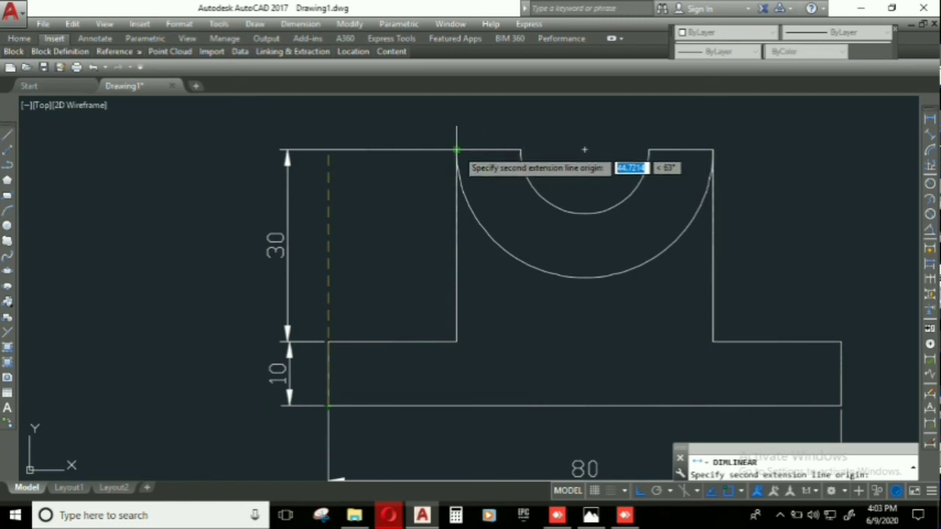
{"action": "left_click", "coordinate": [457, 150]}
{"action": "left_click", "coordinate": [186, 227]}
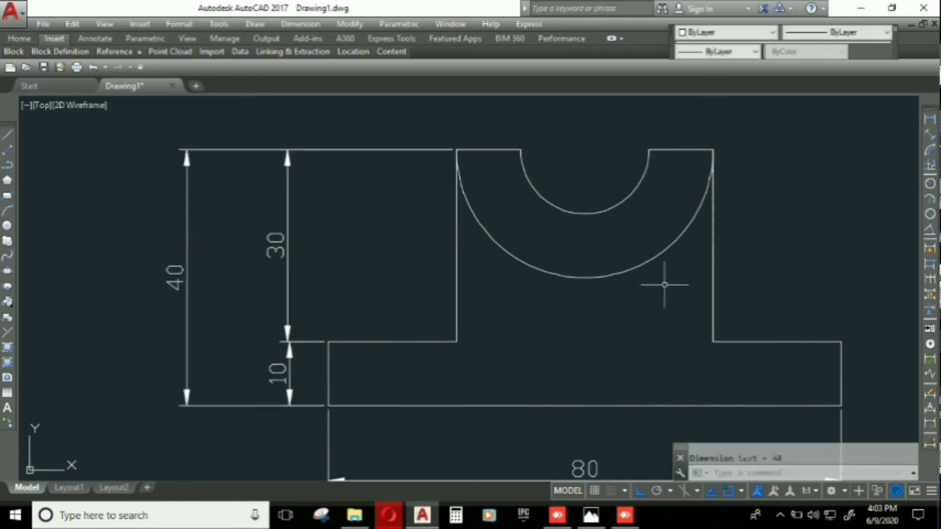
{"action": "scroll", "coordinate": [666, 281], "scroll_direction": "down", "scroll_amount": 2}
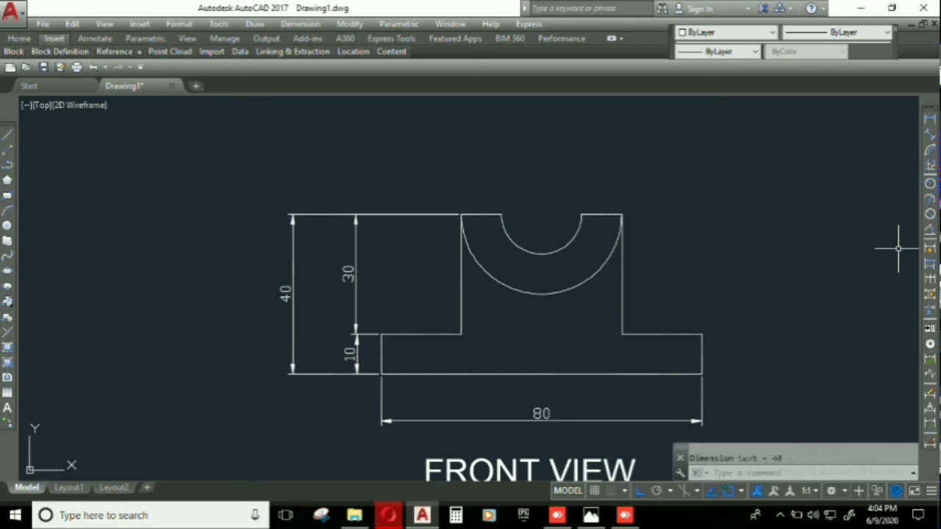
{"action": "left_click", "coordinate": [930, 184]}
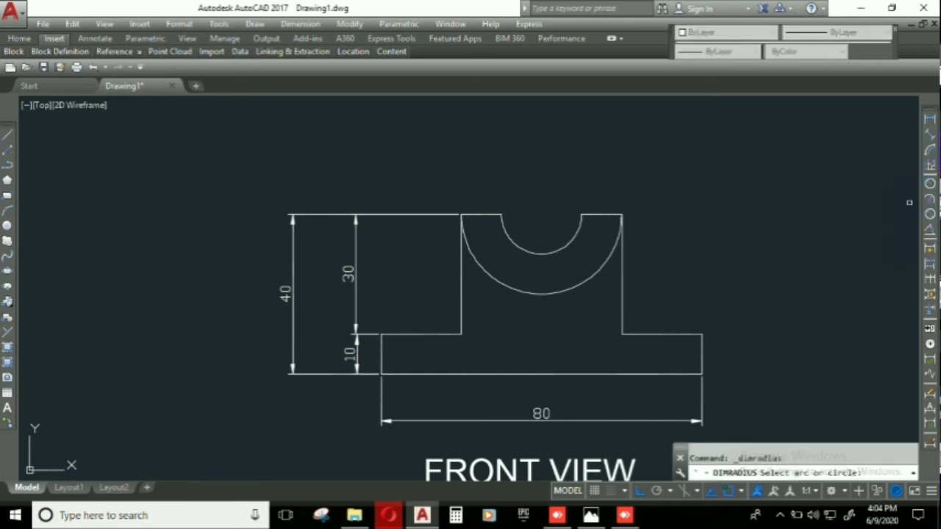
- Add R10 and R20 radius dimensions to the front view's inner and outer arcs
{"action": "left_click", "coordinate": [531, 252]}
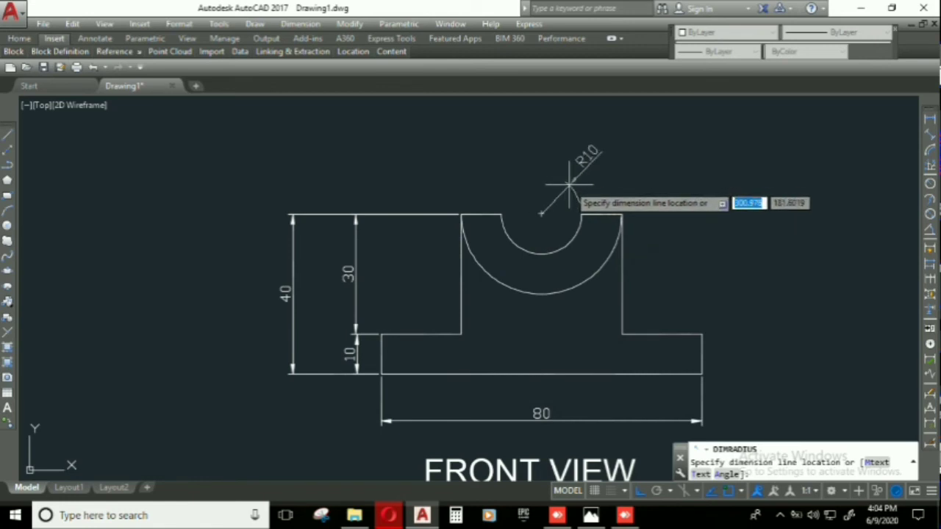
{"action": "left_click", "coordinate": [569, 188]}
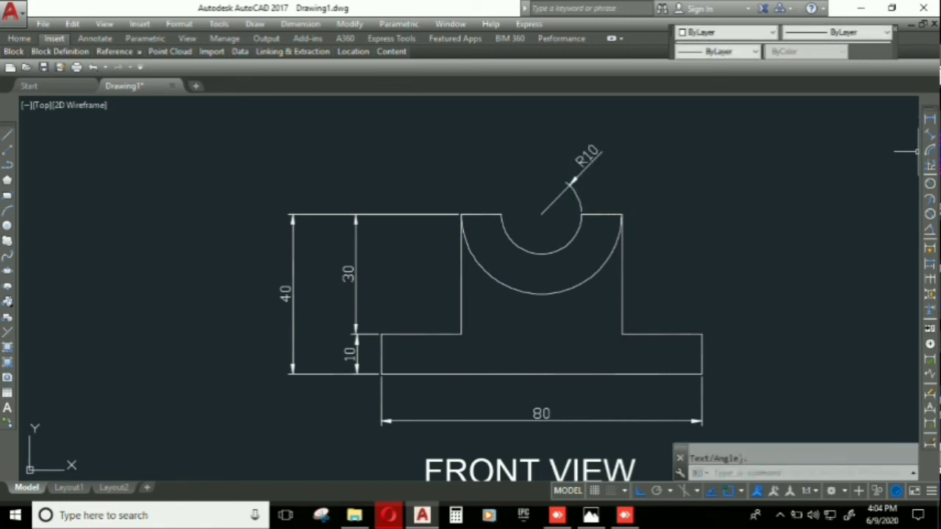
{"action": "scroll", "coordinate": [115, 276], "scroll_direction": "down", "scroll_amount": 2}
{"action": "key", "text": "Return"}
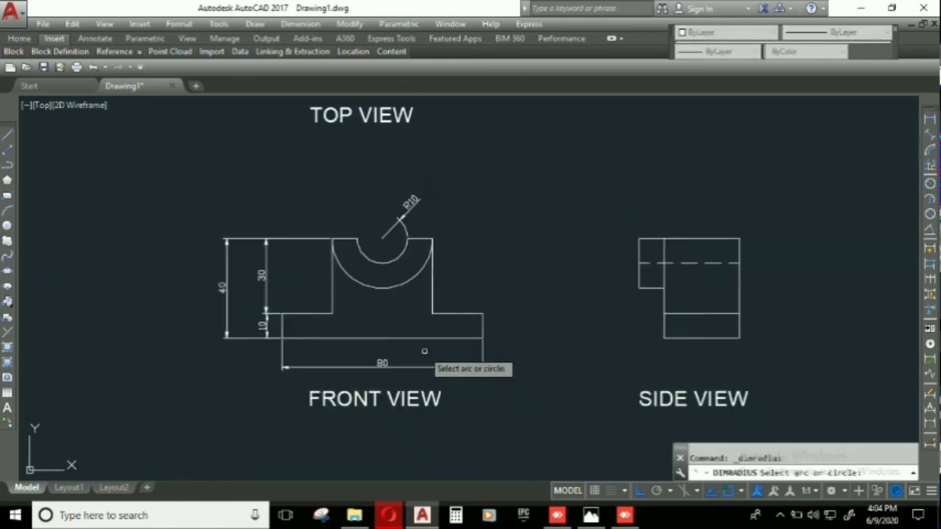
{"action": "left_click", "coordinate": [398, 285]}
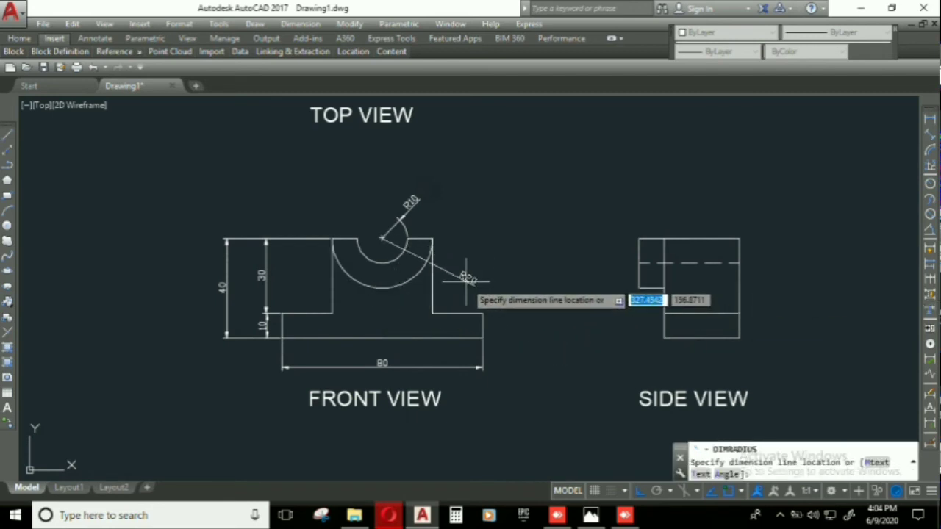
{"action": "left_click", "coordinate": [456, 276]}
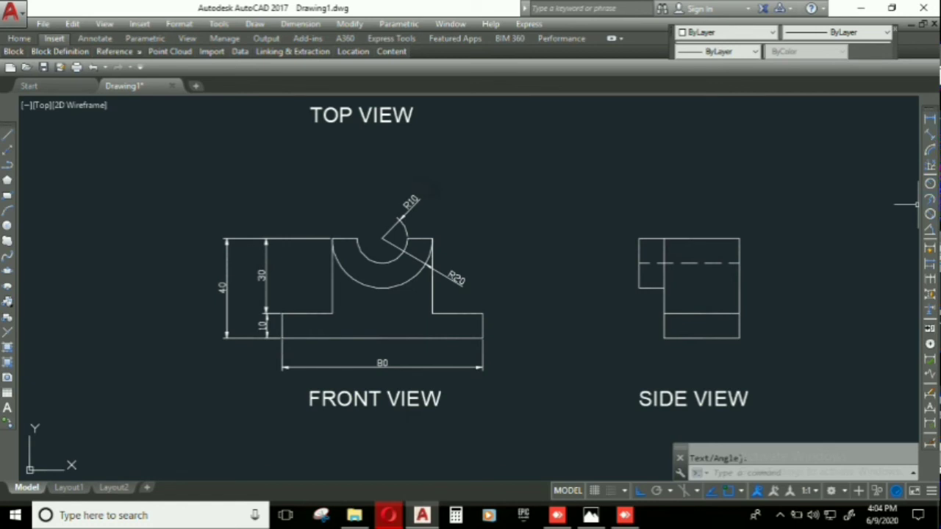
- Dimension the upright's 40 width above its top edge
{"action": "left_click", "coordinate": [930, 118]}
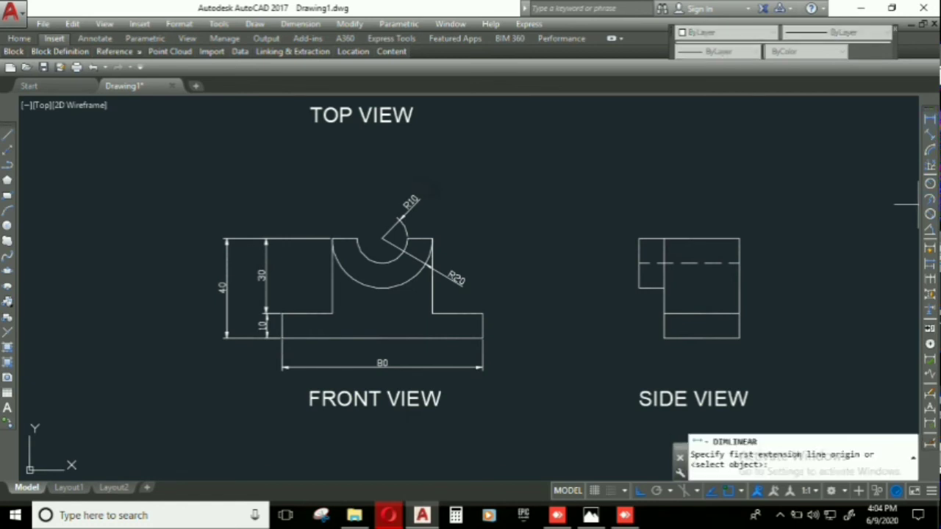
{"action": "left_click", "coordinate": [333, 239]}
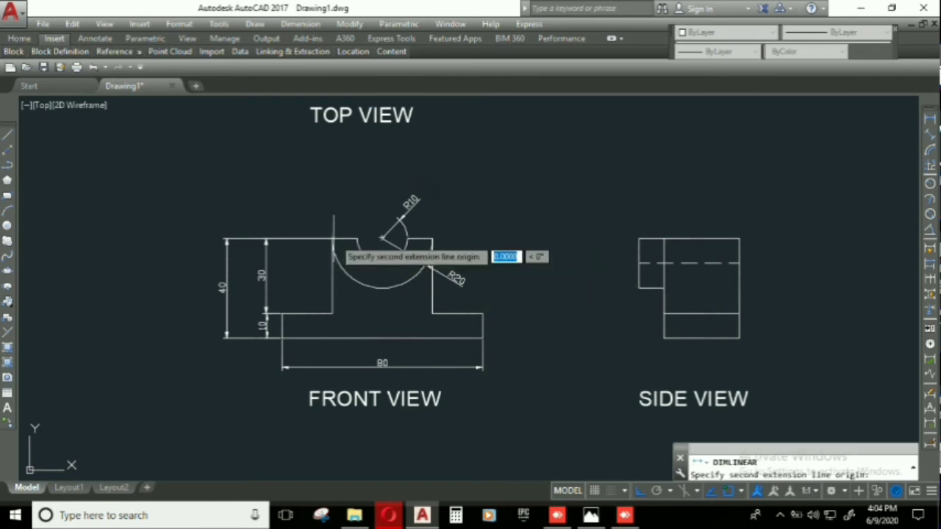
{"action": "left_click", "coordinate": [432, 239]}
{"action": "left_click", "coordinate": [433, 186]}
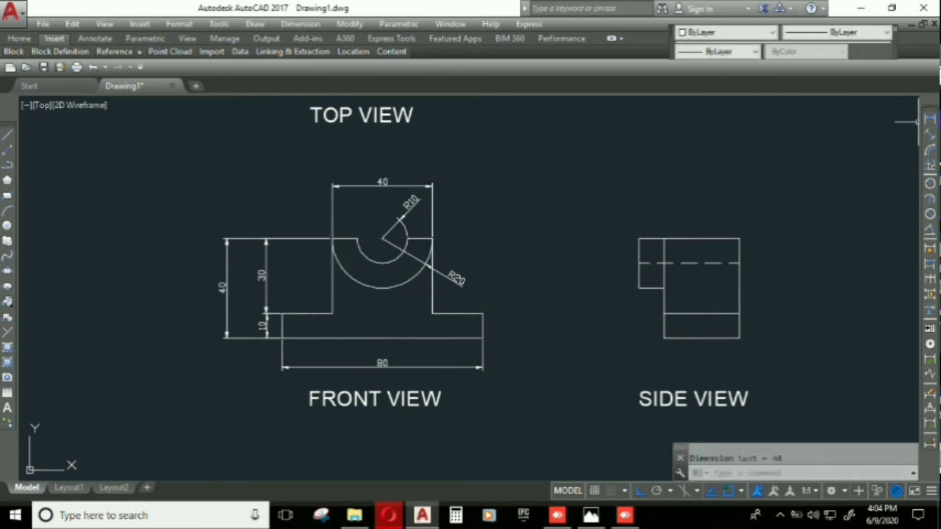
{"action": "key", "text": "Return"}
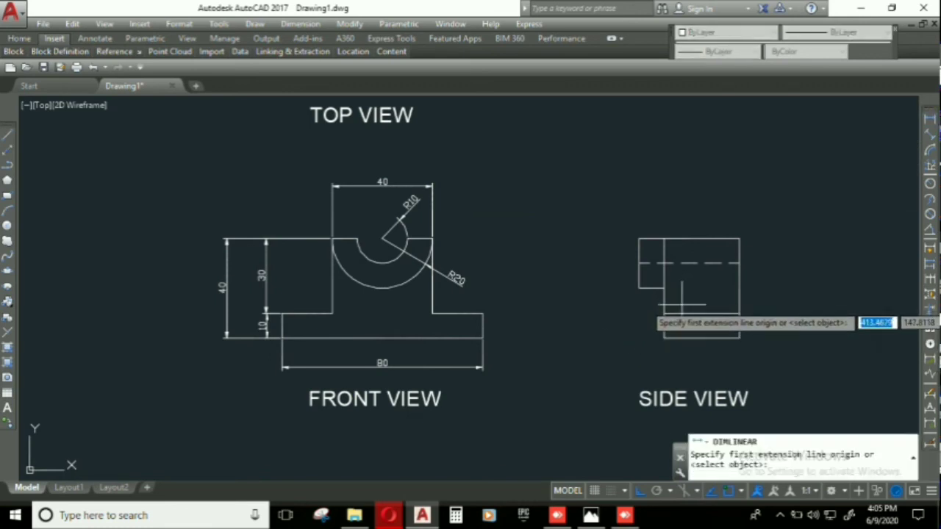
- Add the 30 and 10 width dimensions along the side view's base
{"action": "middle_click_drag", "start_coordinate": [751, 334], "coordinate": [613, 323]}
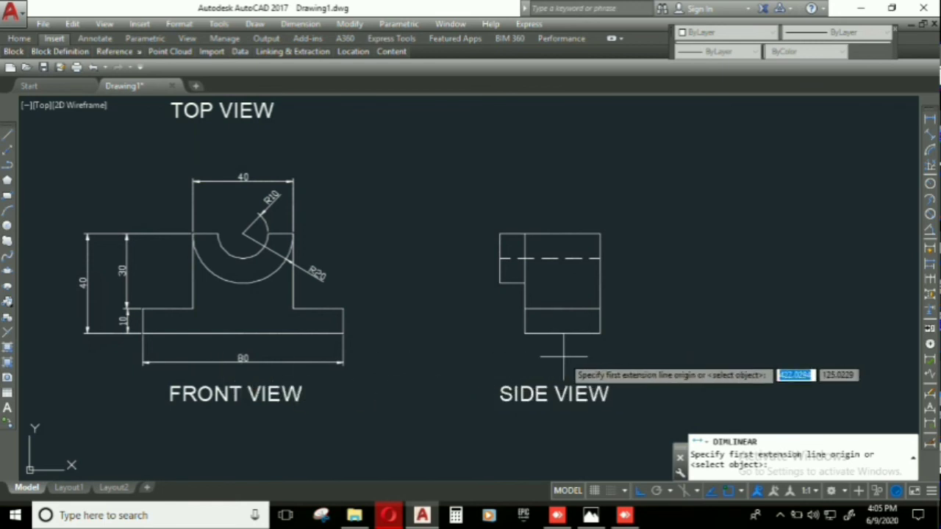
{"action": "left_click", "coordinate": [525, 333]}
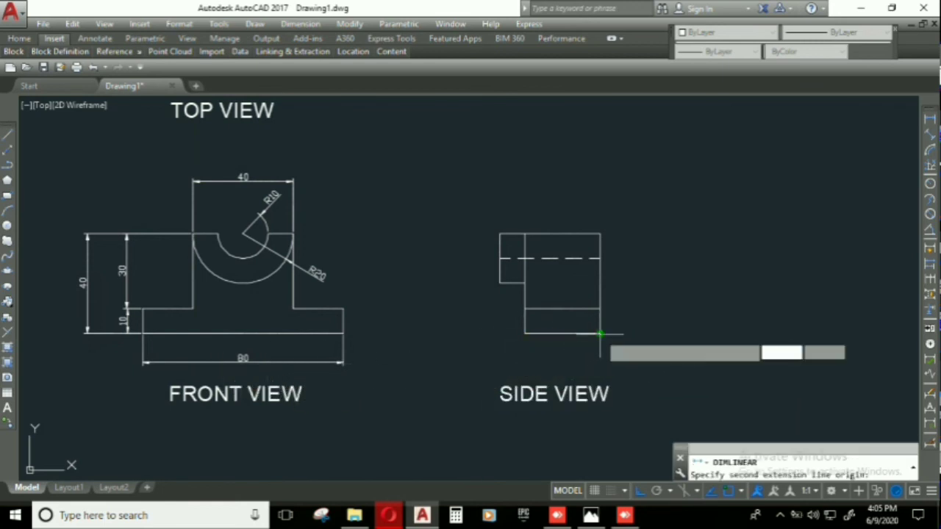
{"action": "left_click", "coordinate": [601, 334]}
{"action": "left_click", "coordinate": [590, 361]}
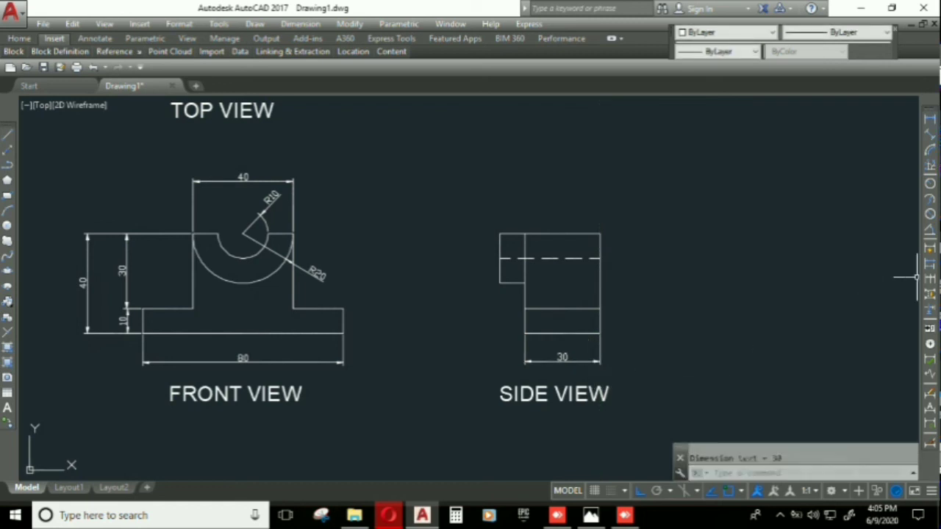
{"action": "key", "text": "Return"}
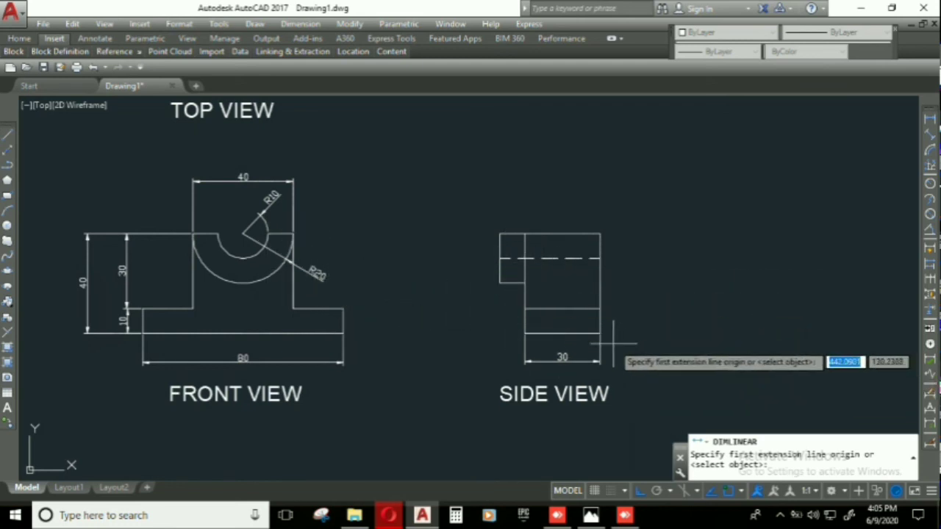
{"action": "scroll", "coordinate": [596, 342], "scroll_direction": "up", "scroll_amount": 2}
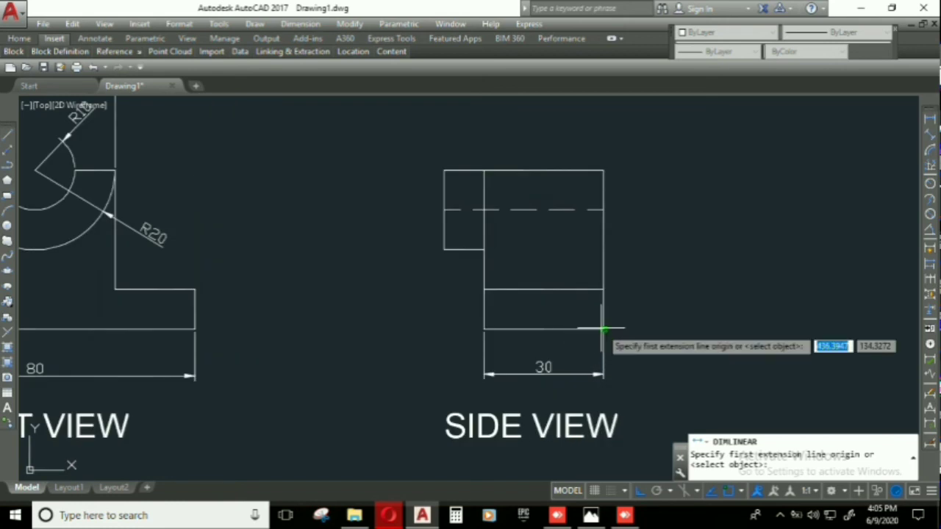
{"action": "left_click", "coordinate": [444, 250]}
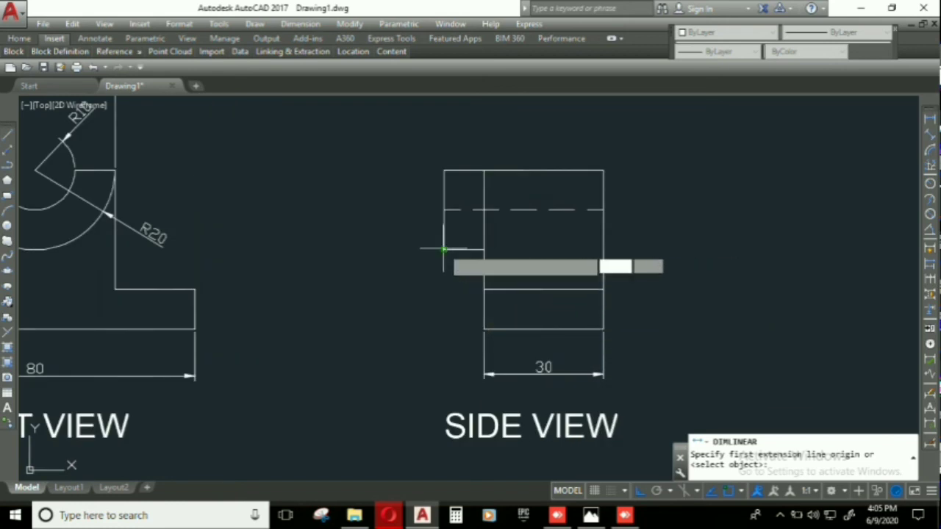
{"action": "left_click", "coordinate": [484, 329]}
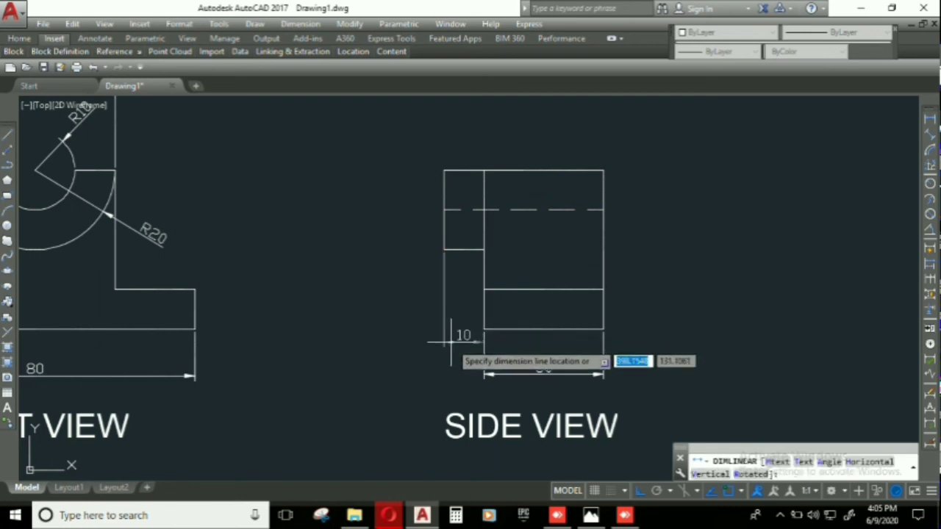
{"action": "left_click", "coordinate": [451, 374]}
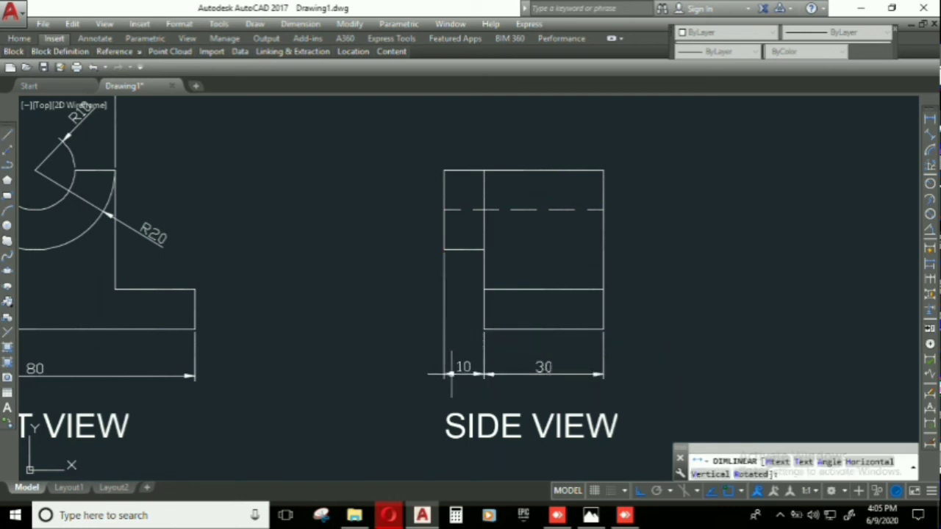
- Dimension the side view's 40 overall height on its left side
{"action": "key", "text": "Return"}
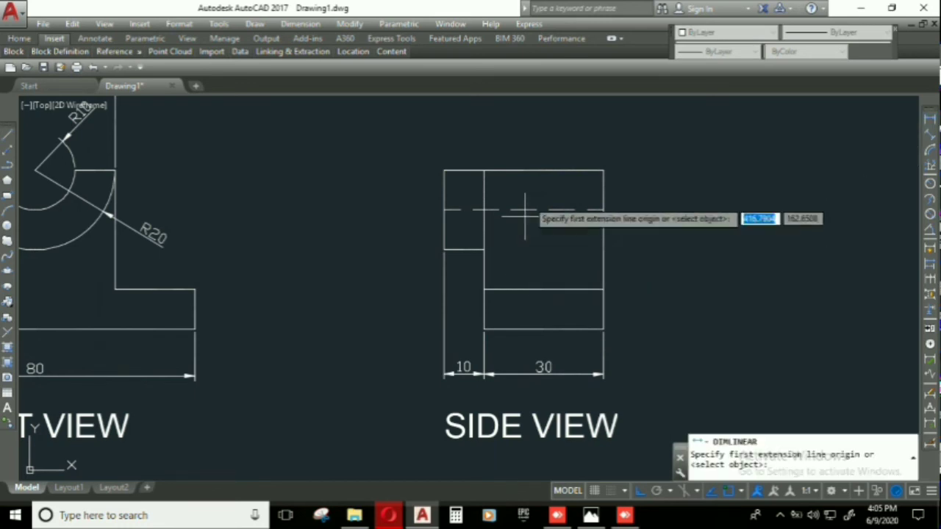
{"action": "scroll", "coordinate": [522, 145], "scroll_direction": "down", "scroll_amount": 2}
{"action": "mouse_move", "coordinate": [523, 145]}
{"action": "middle_mouse_down"}
{"action": "mouse_move", "coordinate": [627, 238]}
{"action": "mouse_move", "coordinate": [549, 190]}
{"action": "middle_mouse_up"}
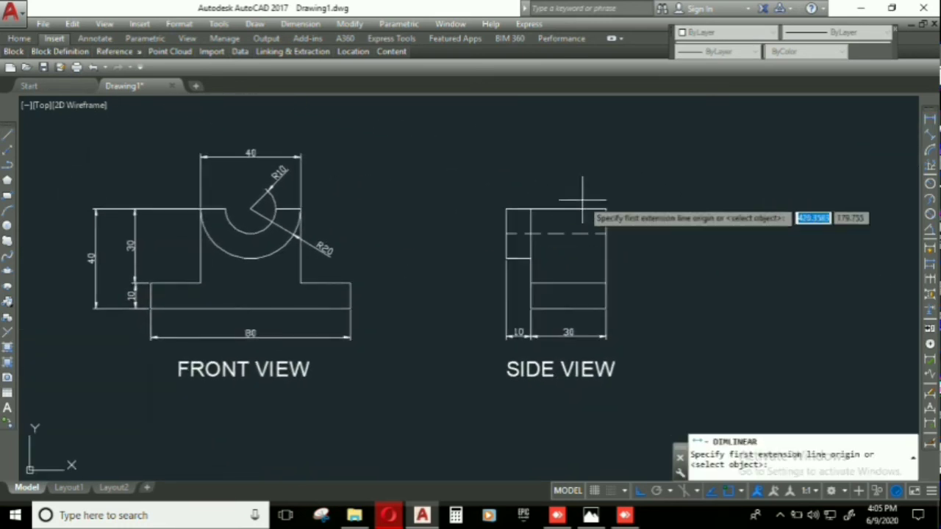
{"action": "left_click", "coordinate": [506, 209]}
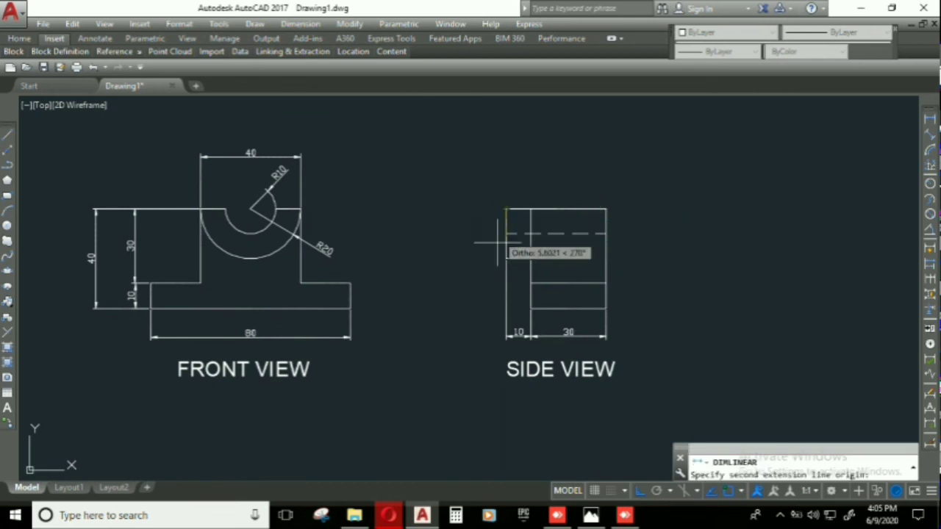
{"action": "left_click", "coordinate": [529, 308]}
{"action": "left_click", "coordinate": [464, 301]}
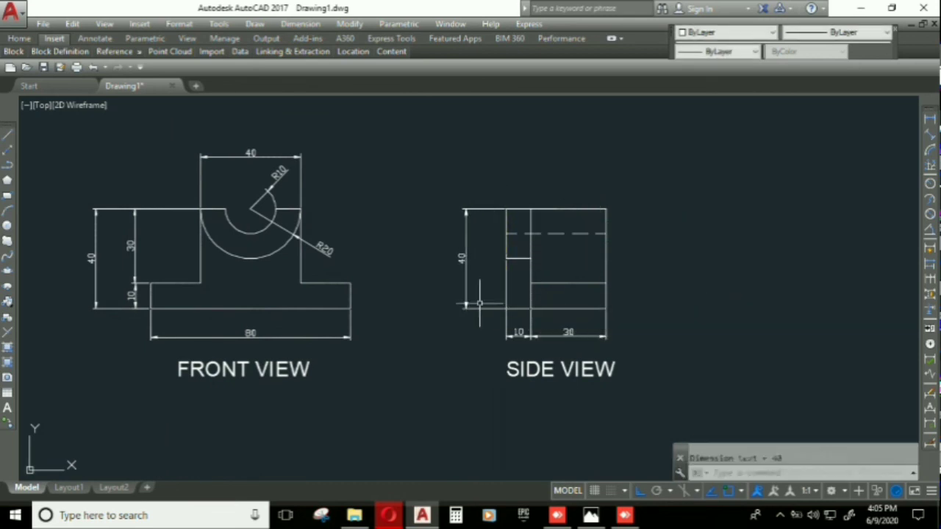
{"action": "left_click", "coordinate": [930, 119]}
{"action": "scroll", "coordinate": [640, 213], "scroll_direction": "down", "scroll_amount": 2}
- Dimension the top view's 80 overall width above it
{"action": "scroll", "coordinate": [660, 237], "scroll_direction": "down", "scroll_amount": 3}
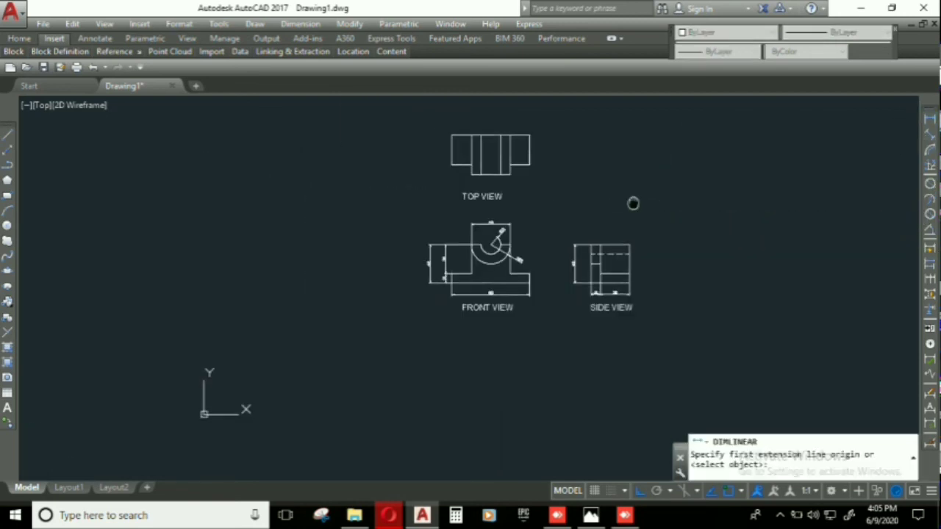
{"action": "middle_click_drag", "start_coordinate": [632, 204], "coordinate": [672, 299]}
{"action": "scroll", "coordinate": [497, 263], "scroll_direction": "up", "scroll_amount": 6}
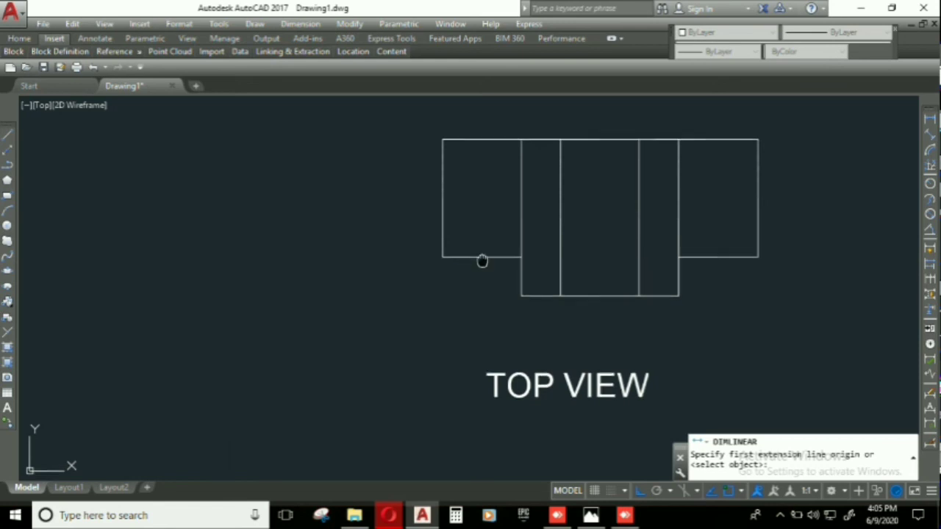
{"action": "middle_click_drag", "start_coordinate": [480, 261], "coordinate": [481, 293]}
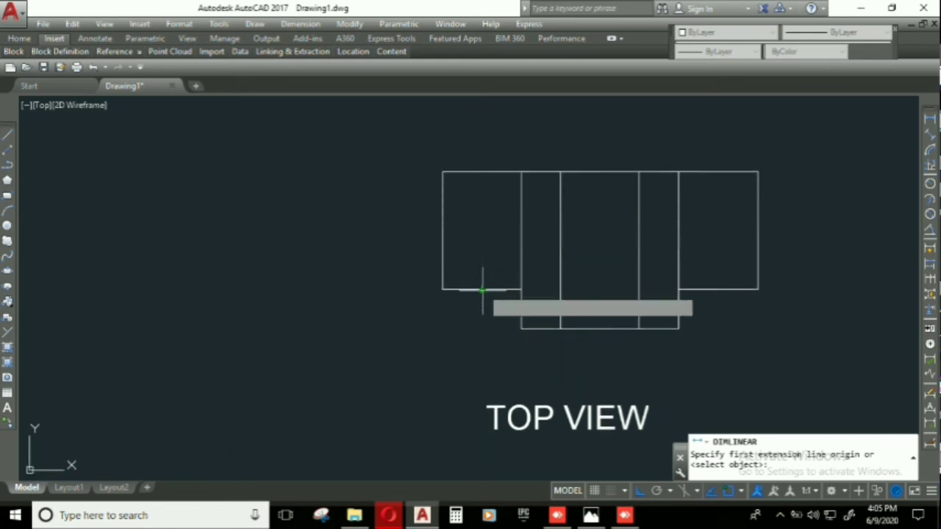
{"action": "left_click", "coordinate": [442, 172]}
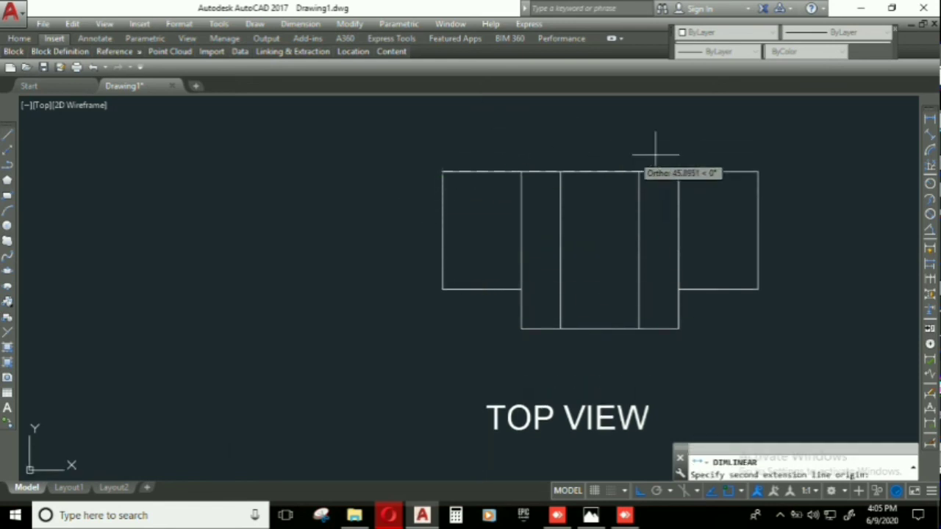
{"action": "left_click", "coordinate": [757, 171]}
{"action": "left_click", "coordinate": [852, 136]}
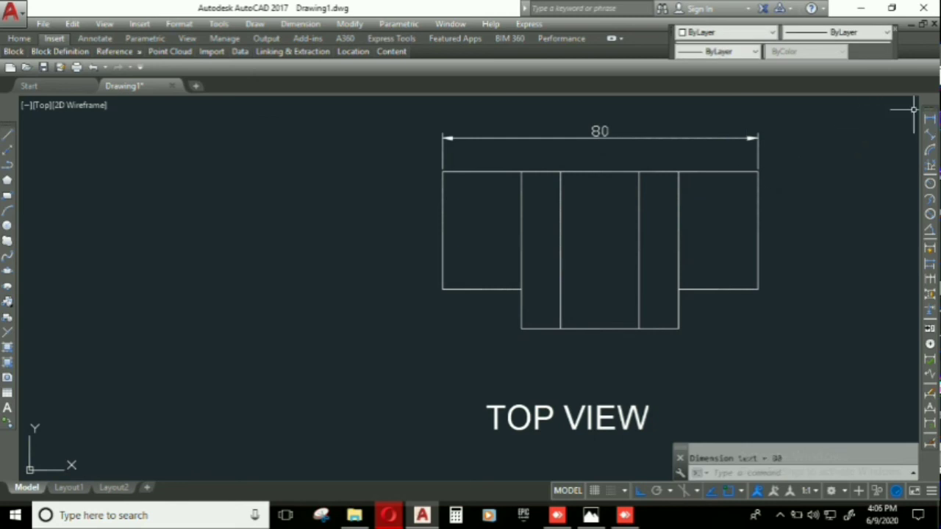
- Add the 30 and 40 vertical depth dimensions on the top view's left side
{"action": "key", "text": "Return"}
{"action": "left_click", "coordinate": [442, 171]}
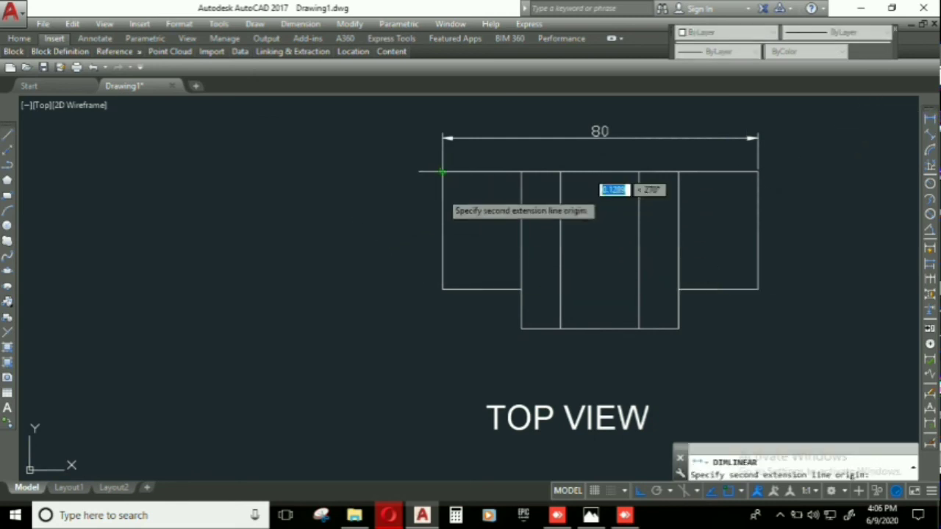
{"action": "left_click", "coordinate": [442, 289]}
{"action": "left_click", "coordinate": [397, 287]}
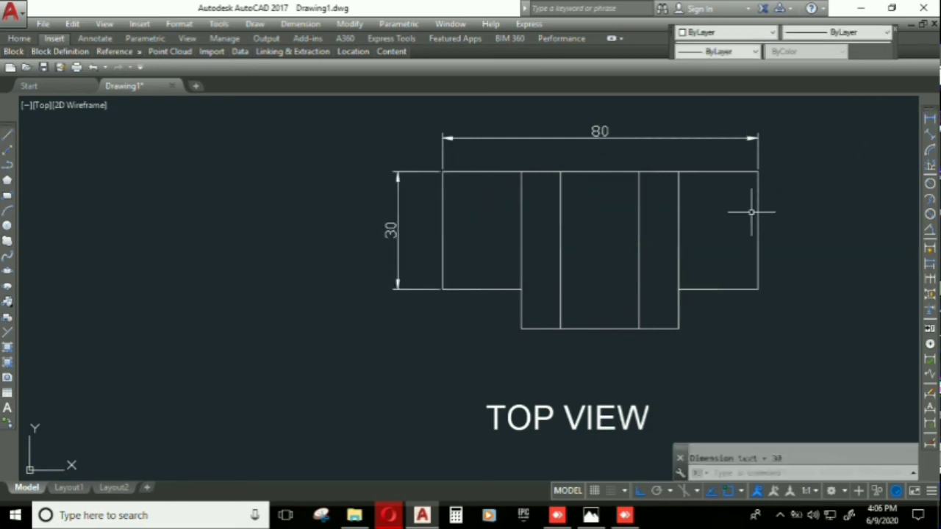
{"action": "left_click", "coordinate": [930, 119]}
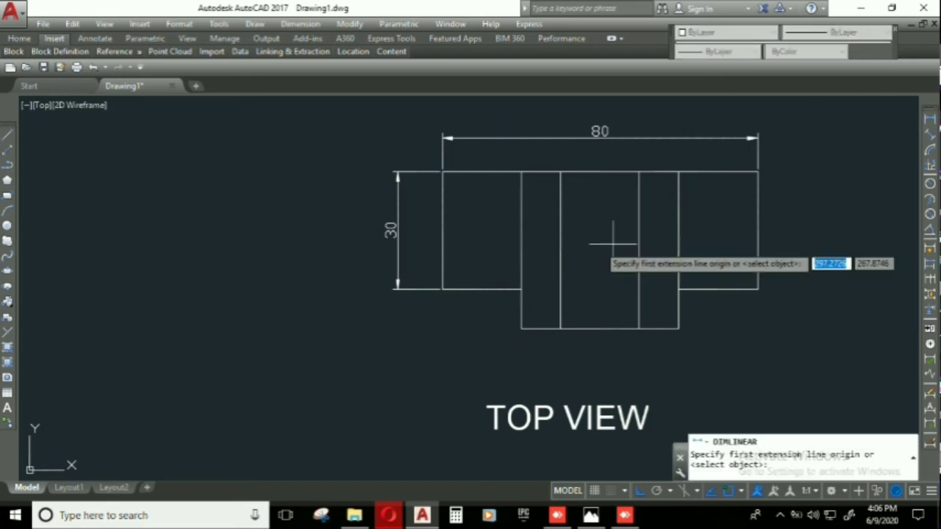
{"action": "left_click", "coordinate": [442, 171]}
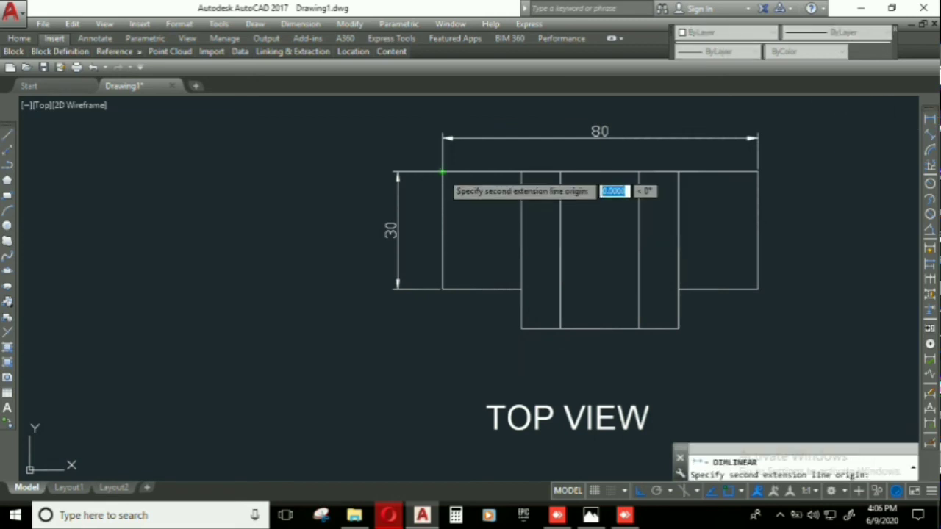
{"action": "left_click", "coordinate": [521, 329]}
{"action": "left_click", "coordinate": [361, 327]}
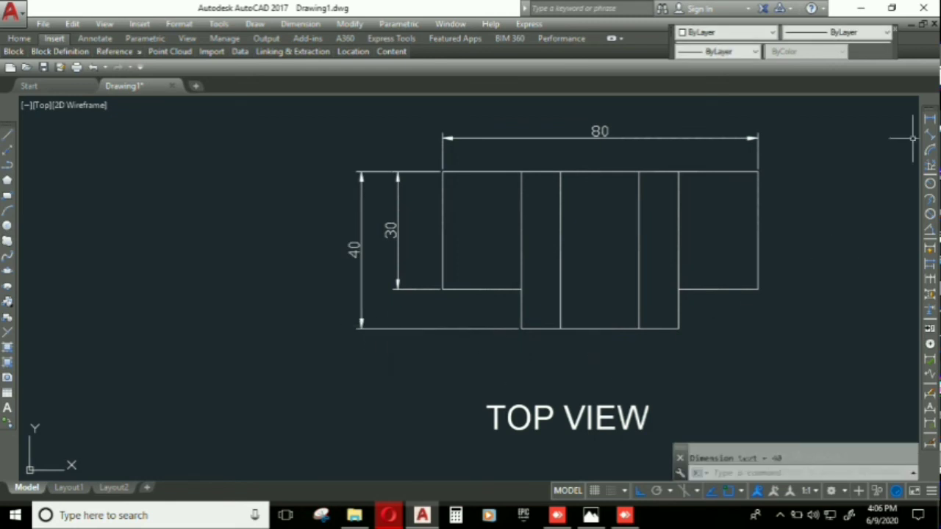
- Dimension each side wing of the top view with a 20 width below it
{"action": "left_click", "coordinate": [927, 118]}
{"action": "middle_click_drag", "start_coordinate": [609, 287], "coordinate": [626, 185]}
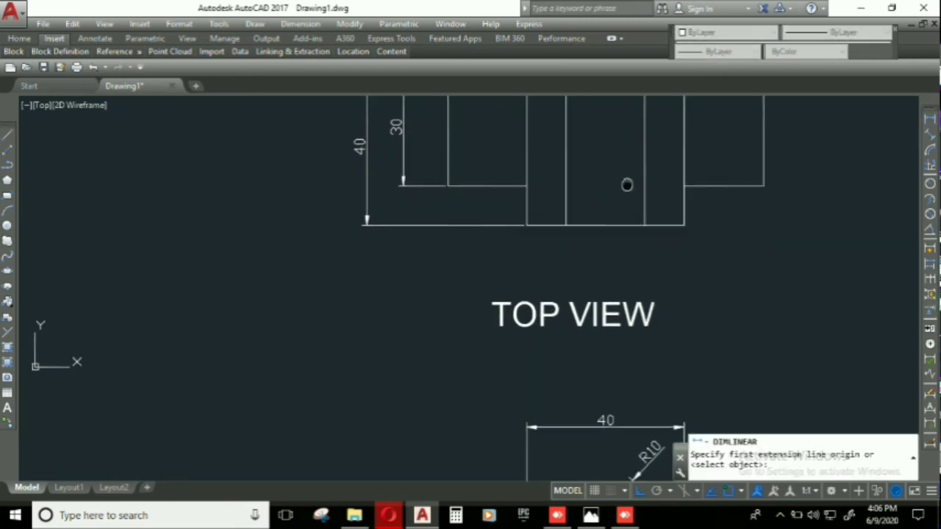
{"action": "left_click", "coordinate": [447, 182]}
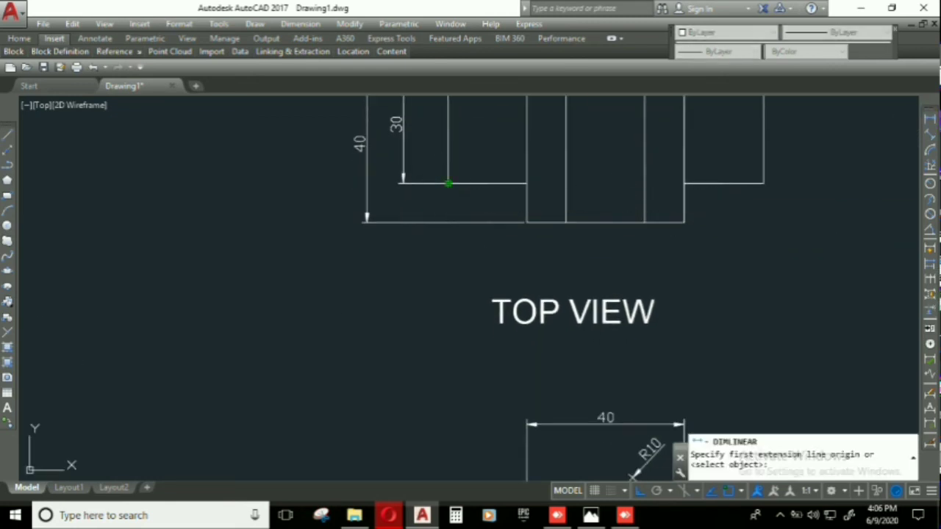
{"action": "left_click", "coordinate": [526, 222]}
{"action": "left_click", "coordinate": [515, 263]}
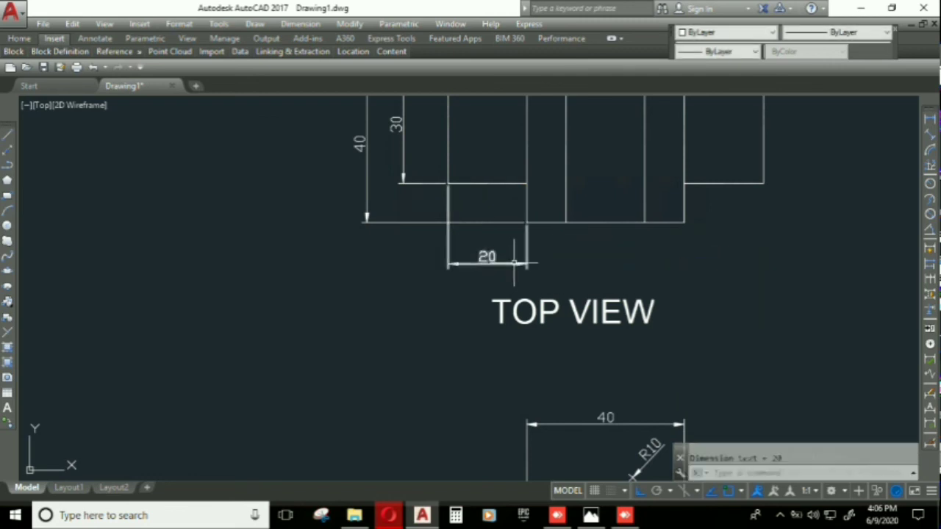
{"action": "left_click", "coordinate": [930, 118]}
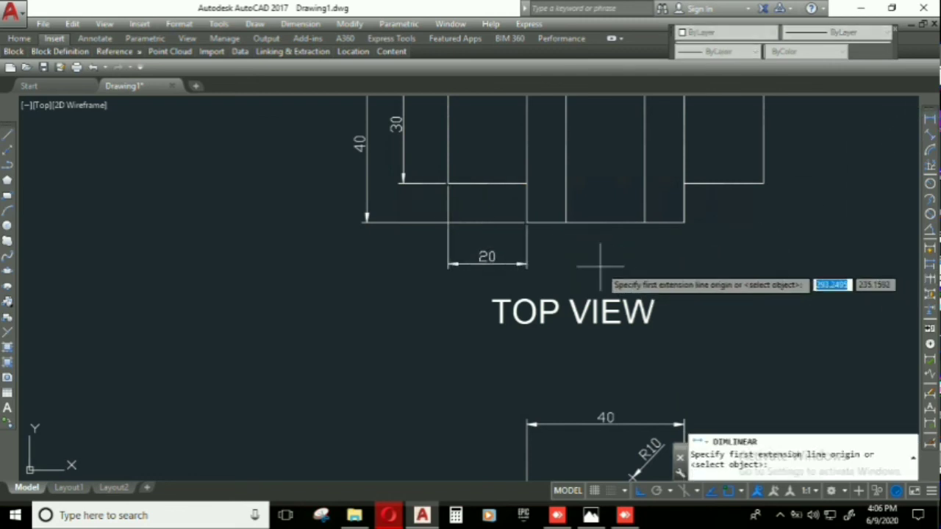
{"action": "left_click", "coordinate": [763, 183]}
{"action": "left_click", "coordinate": [684, 222]}
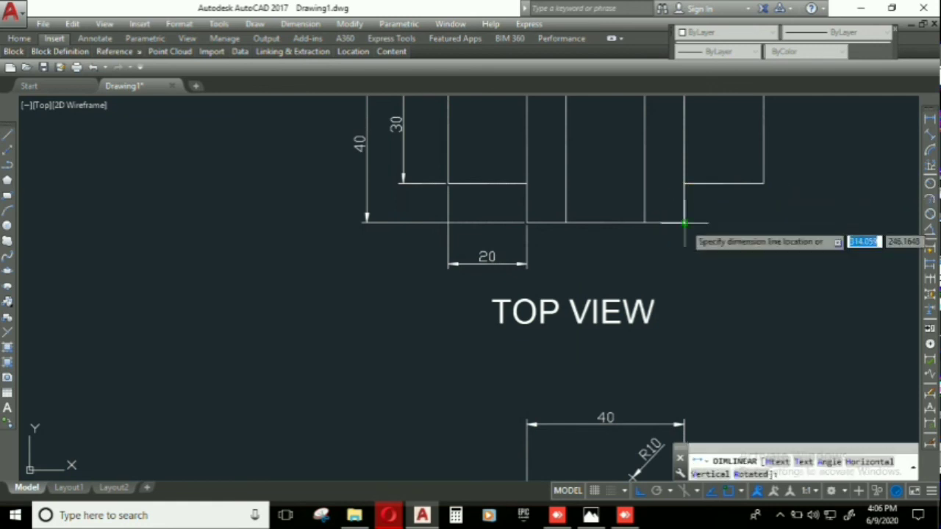
{"action": "left_click", "coordinate": [724, 263]}
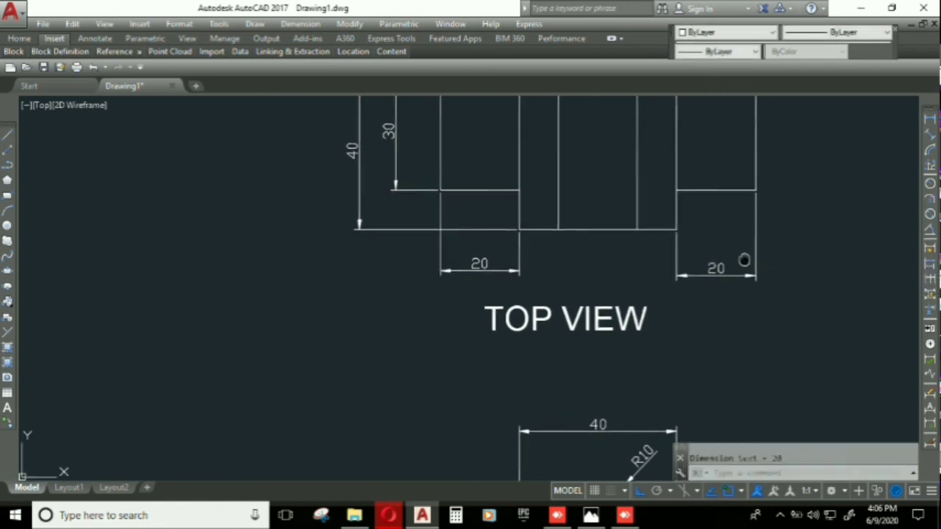
{"action": "scroll", "coordinate": [745, 260], "scroll_direction": "down", "scroll_amount": 3}
{"action": "mouse_move", "coordinate": [689, 269]}
{"action": "middle_mouse_down"}
{"action": "mouse_move", "coordinate": [549, 226]}
{"action": "mouse_move", "coordinate": [504, 241]}
{"action": "middle_mouse_up"}
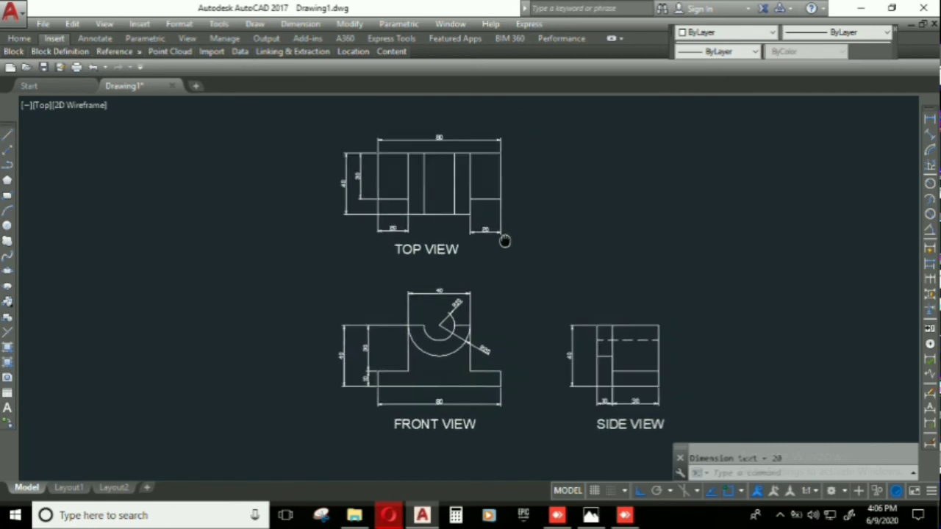